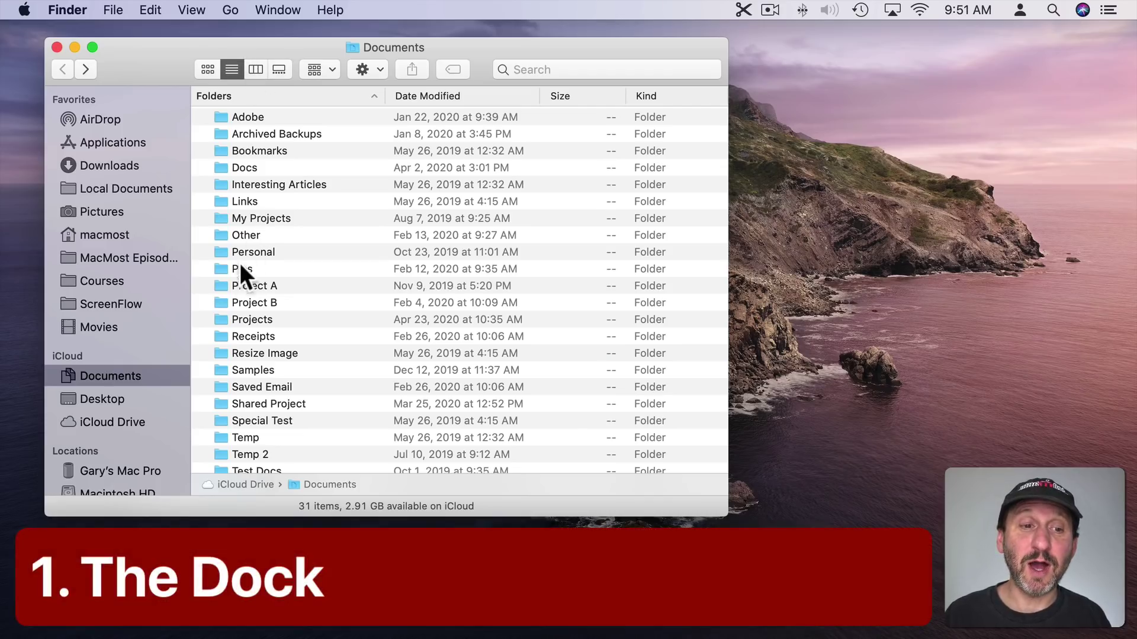
Step: Add the Project A folder from Documents to the Dock and show its contents there
click(266, 286)
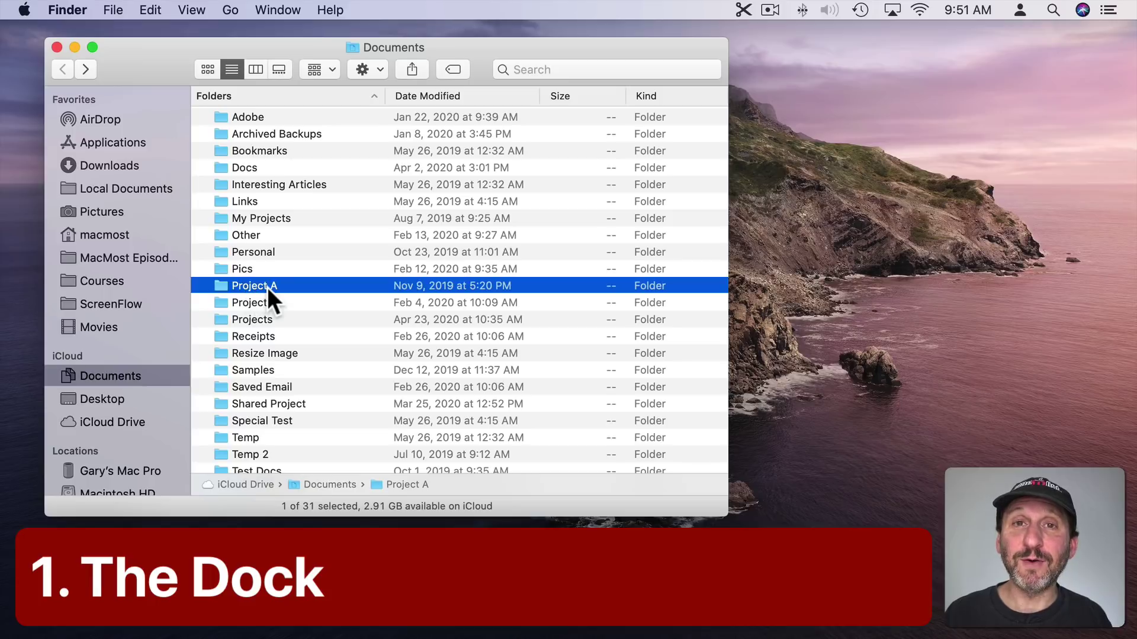
drag(219, 283, 1060, 628)
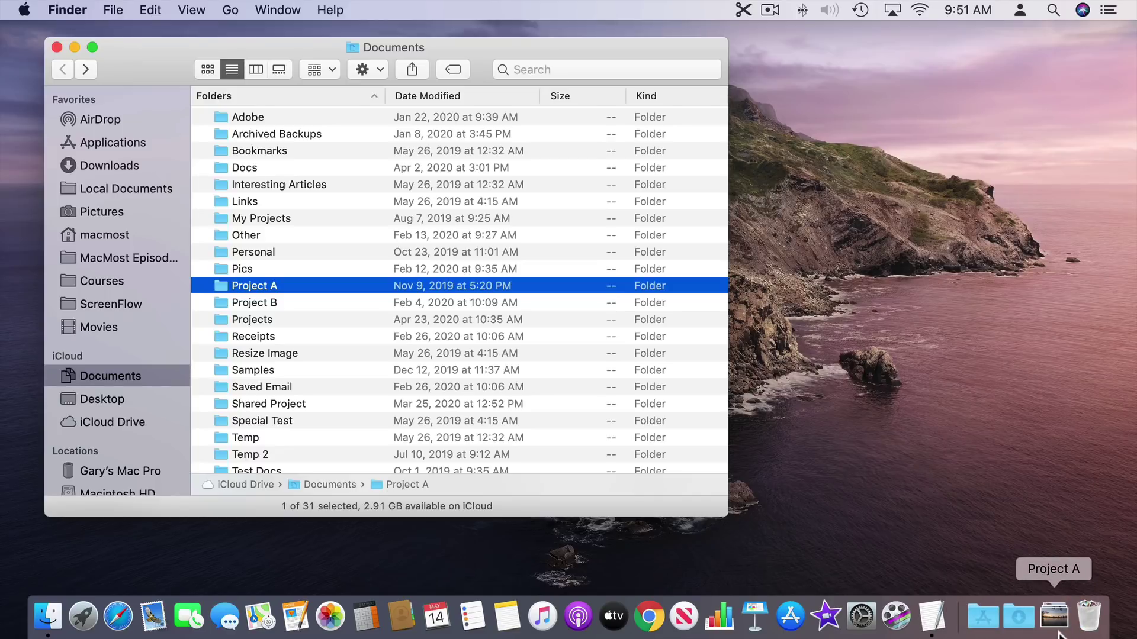
click(1058, 631)
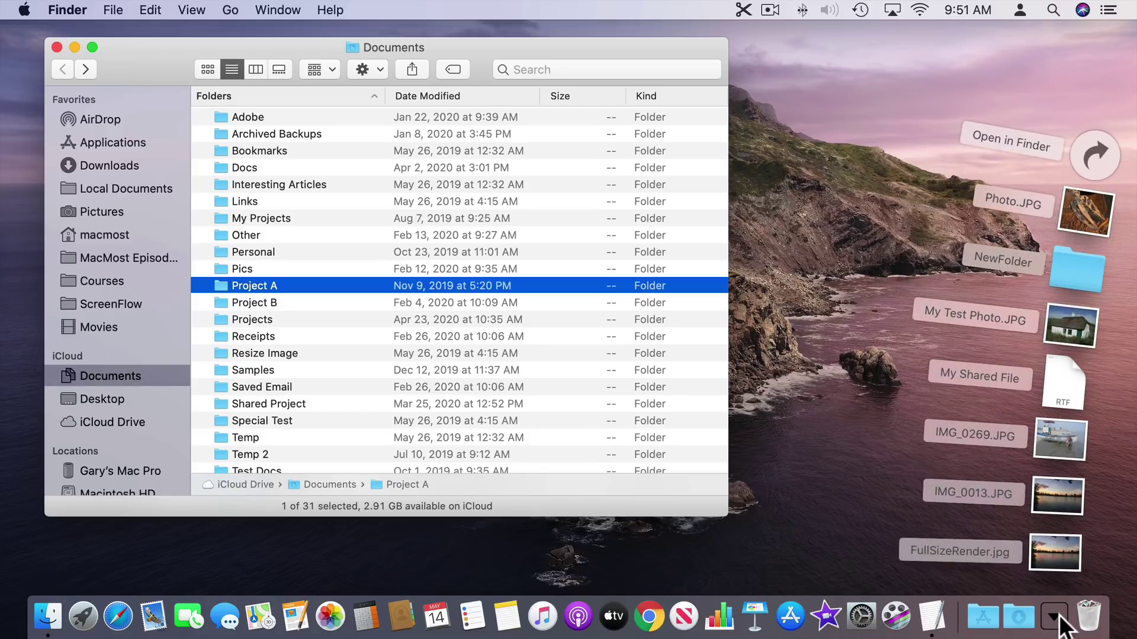
Step: Set the Project A stack in the Dock to view content as a list and browse into its NewFolder
ctrl+click(1055, 610)
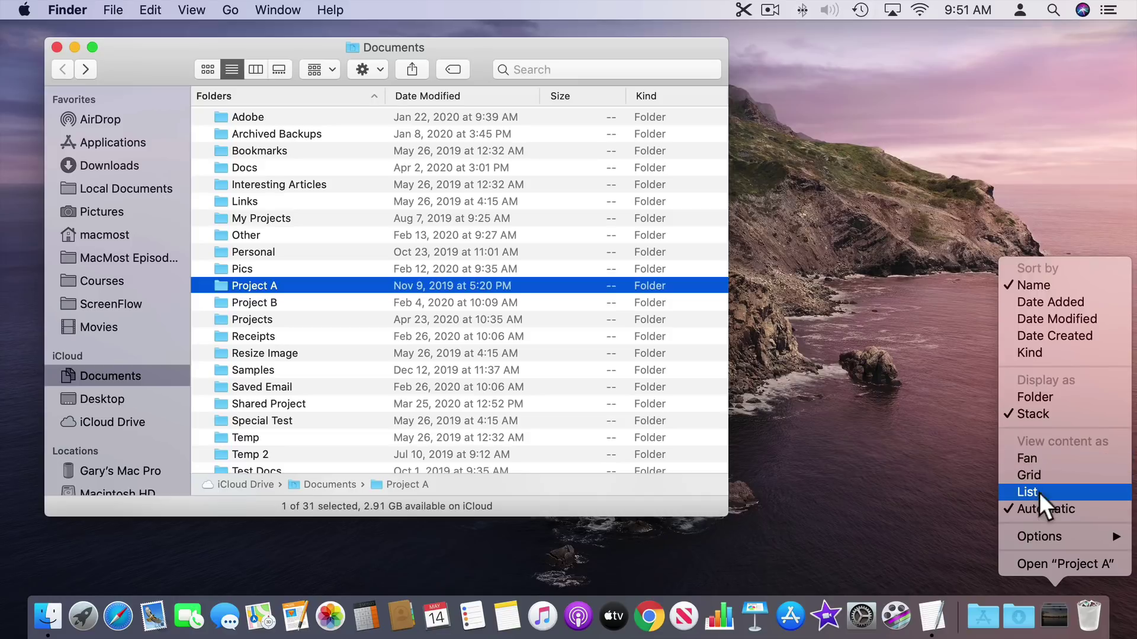
click(1040, 493)
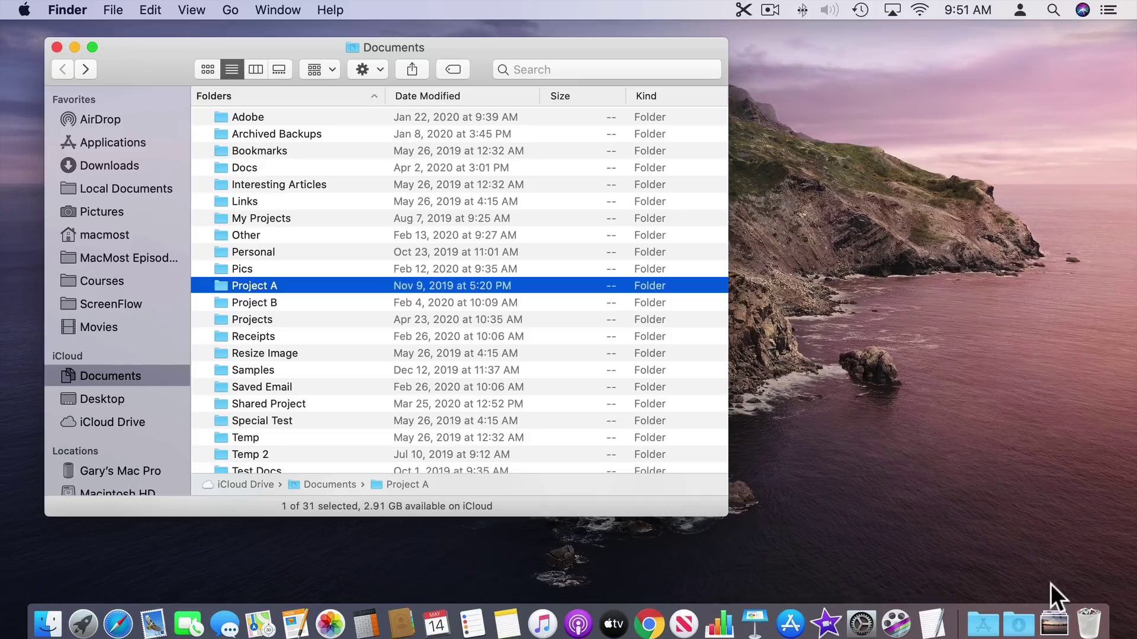
click(1056, 616)
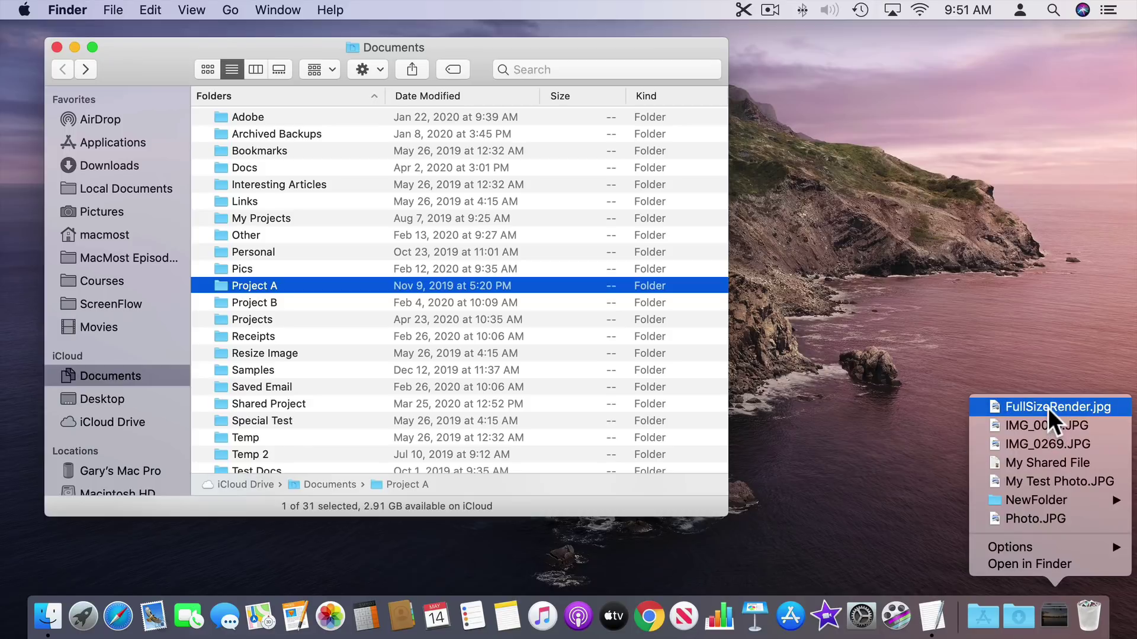
mouse_move(1038, 502)
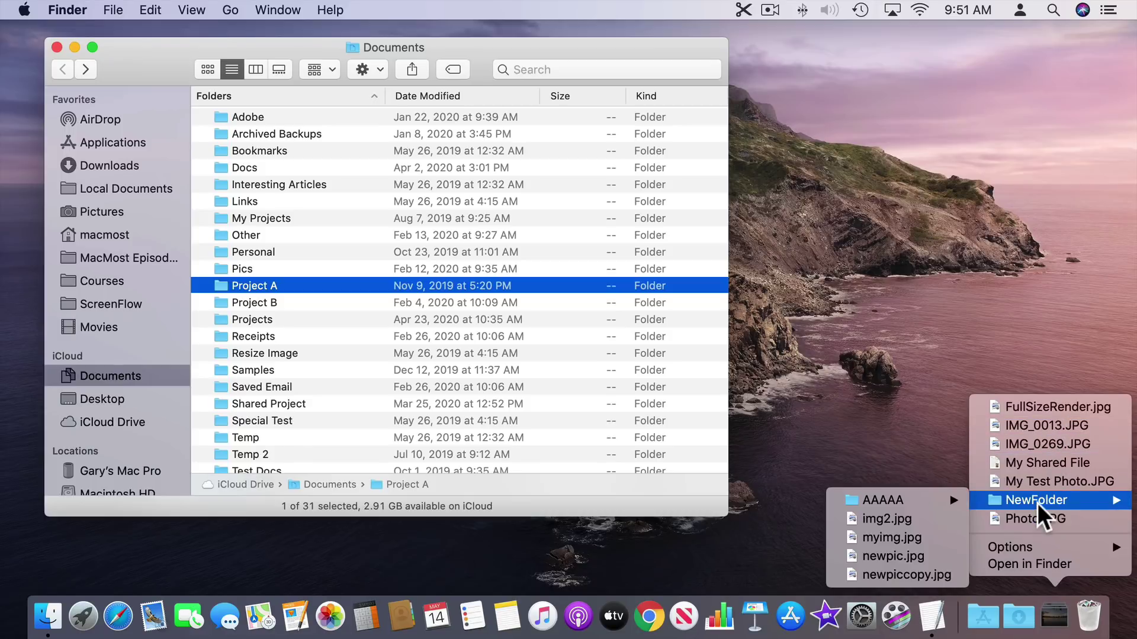
Step: Display the Project A item in the Dock as a folder and bring up its contents again
mouse_move(1008, 548)
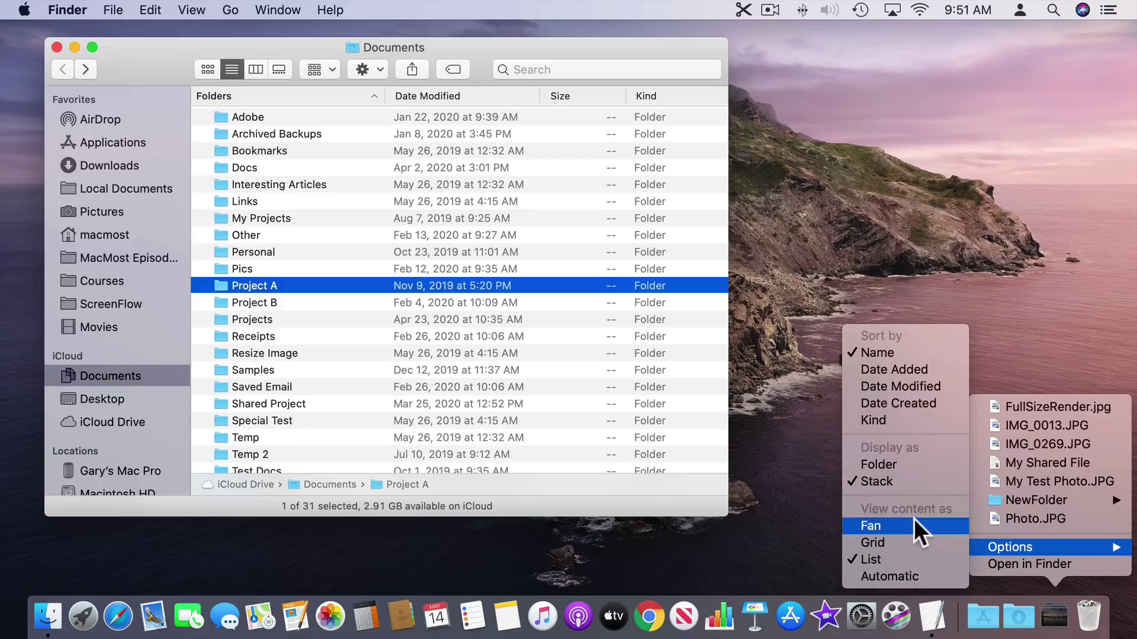
click(882, 464)
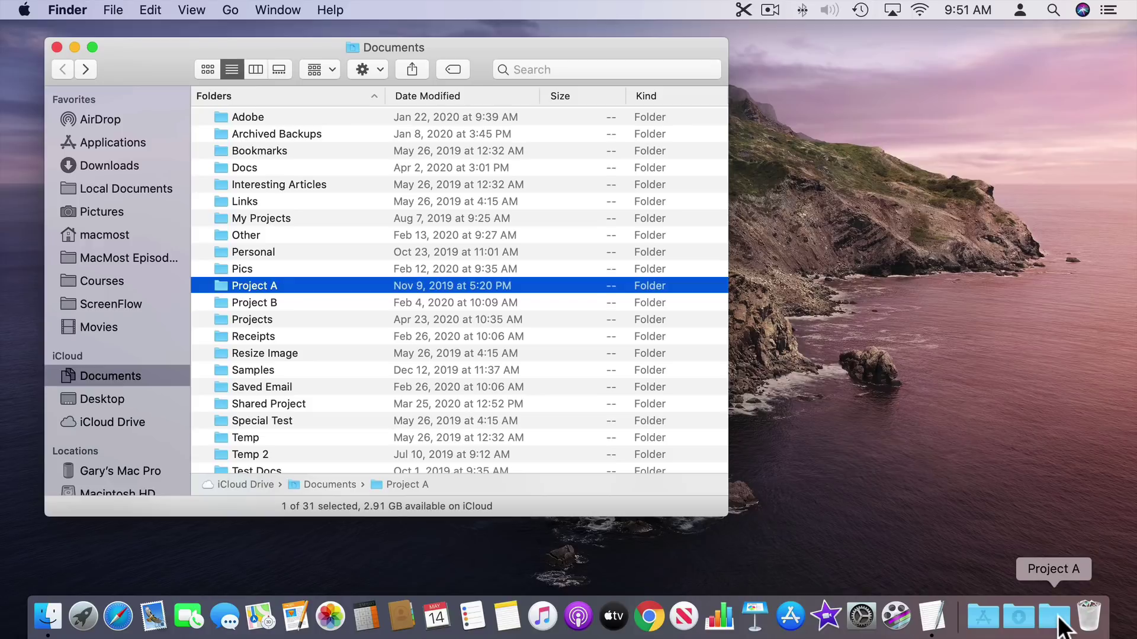
click(1058, 621)
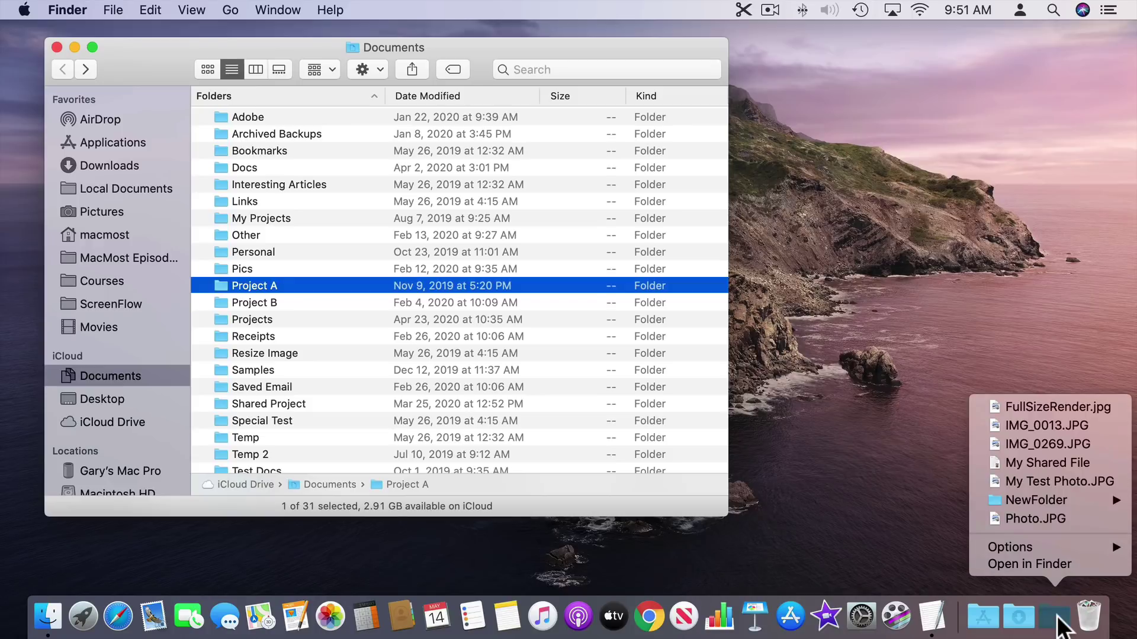
click(1028, 566)
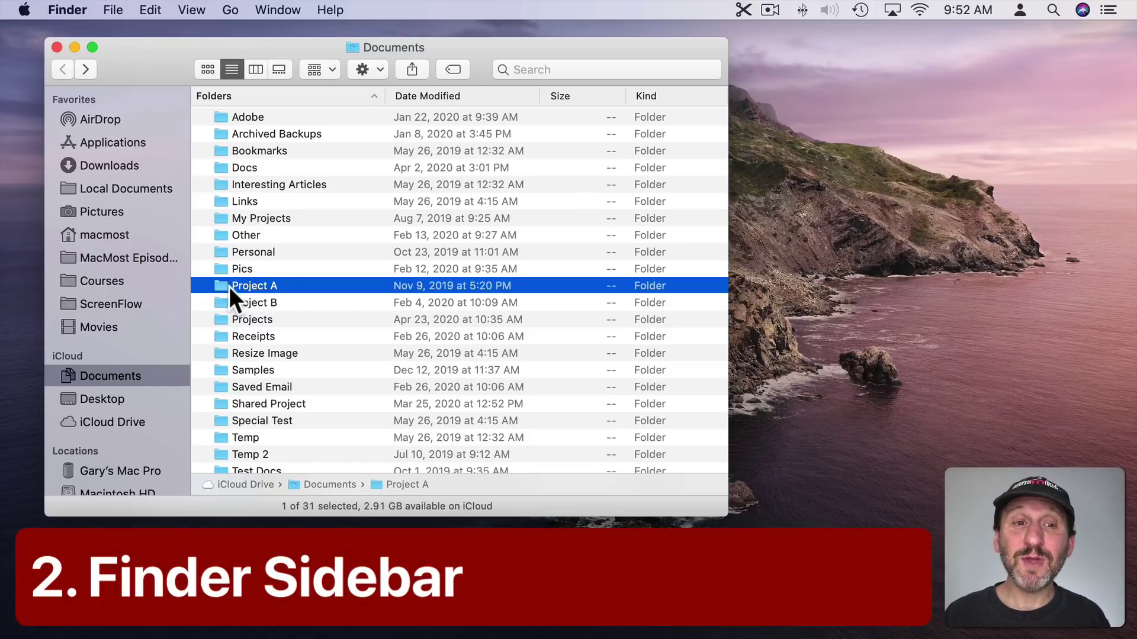
Step: Add the Project A folder to the Finder sidebar favorites, check that shortcut, and return to Documents
drag(222, 286, 82, 247)
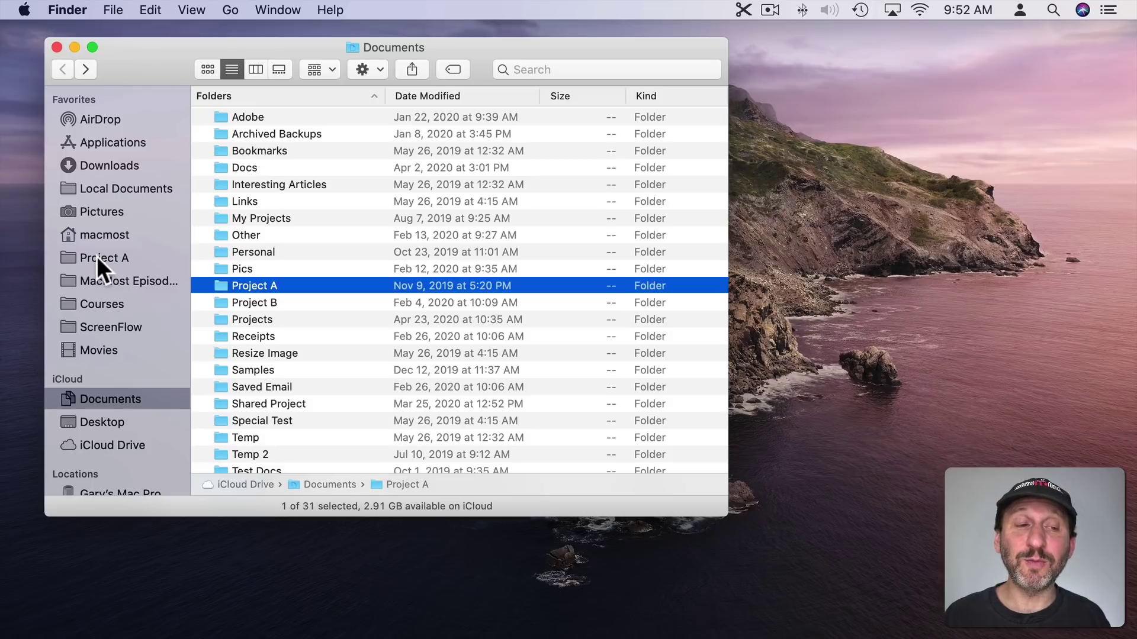
click(97, 257)
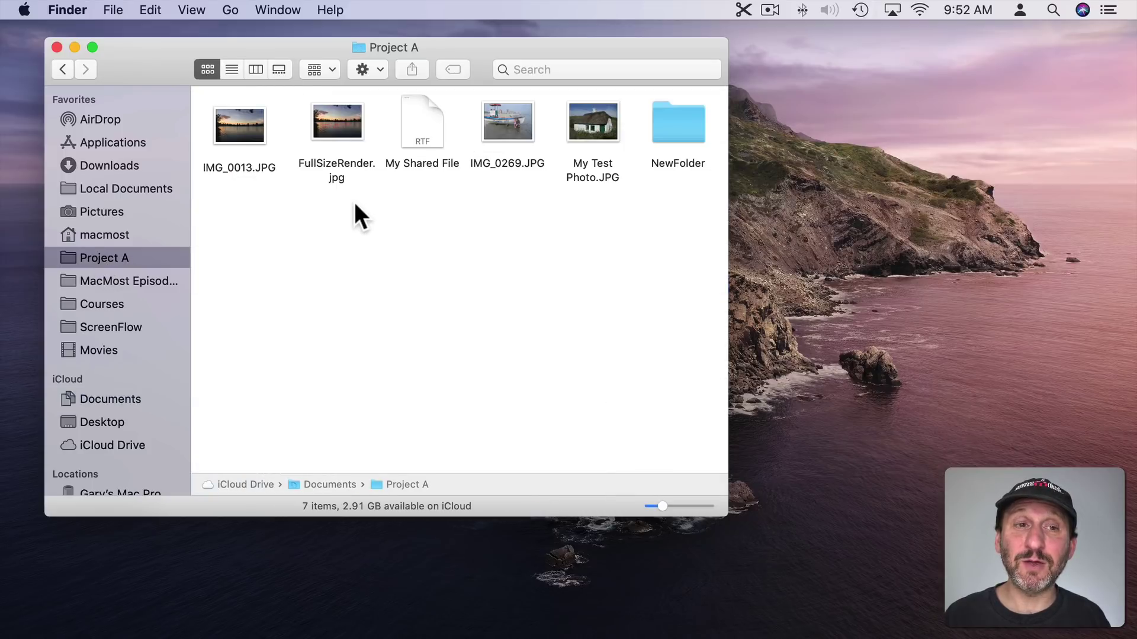
key(super+bracketleft)
Step: Try to move the Project A favorite into the sidebar's iCloud section
mouse_move(274, 233)
mouse_down()
mouse_move(105, 257)
mouse_move(276, 240)
mouse_up()
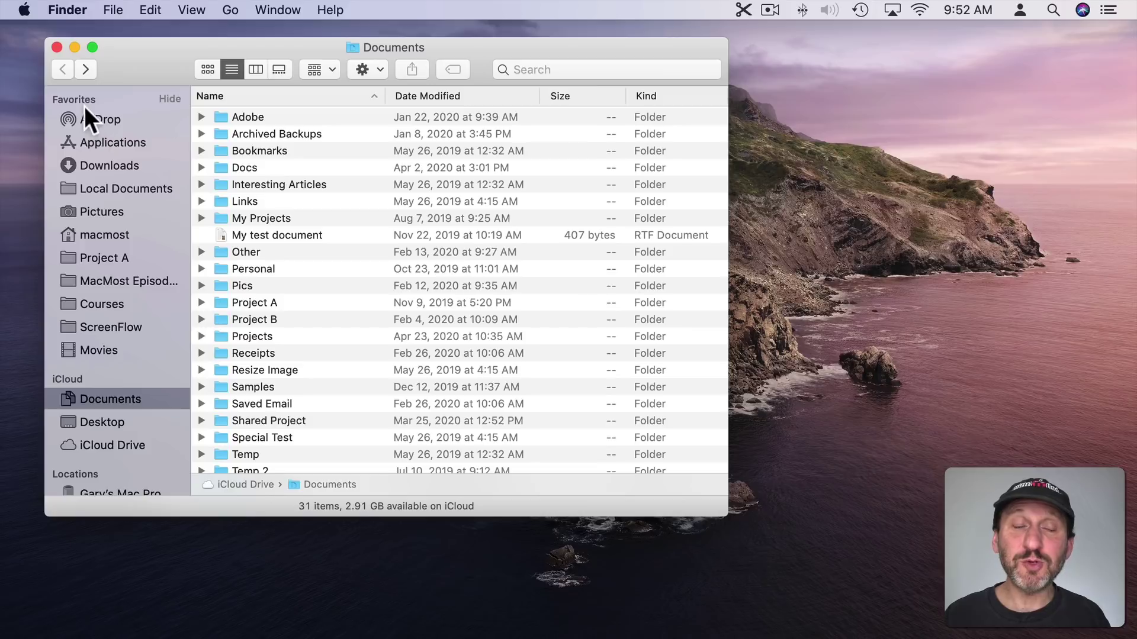
drag(66, 258, 76, 410)
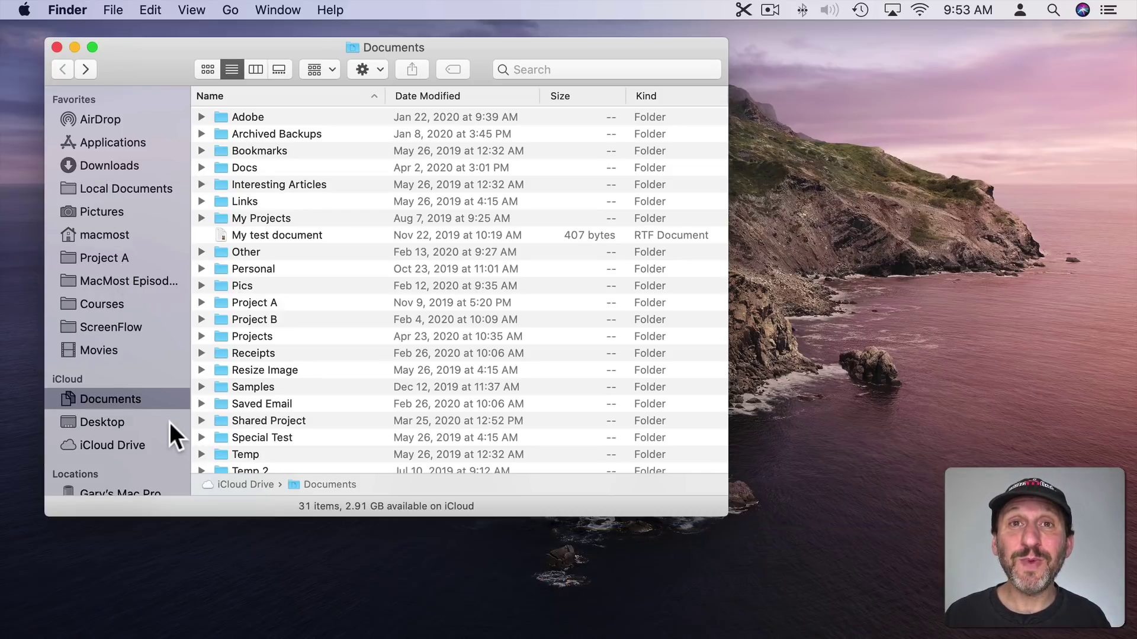
Step: Switch to TextEdit, start saving the untitled document, and choose the Project A favorite as the location
mouse_move(291, 636)
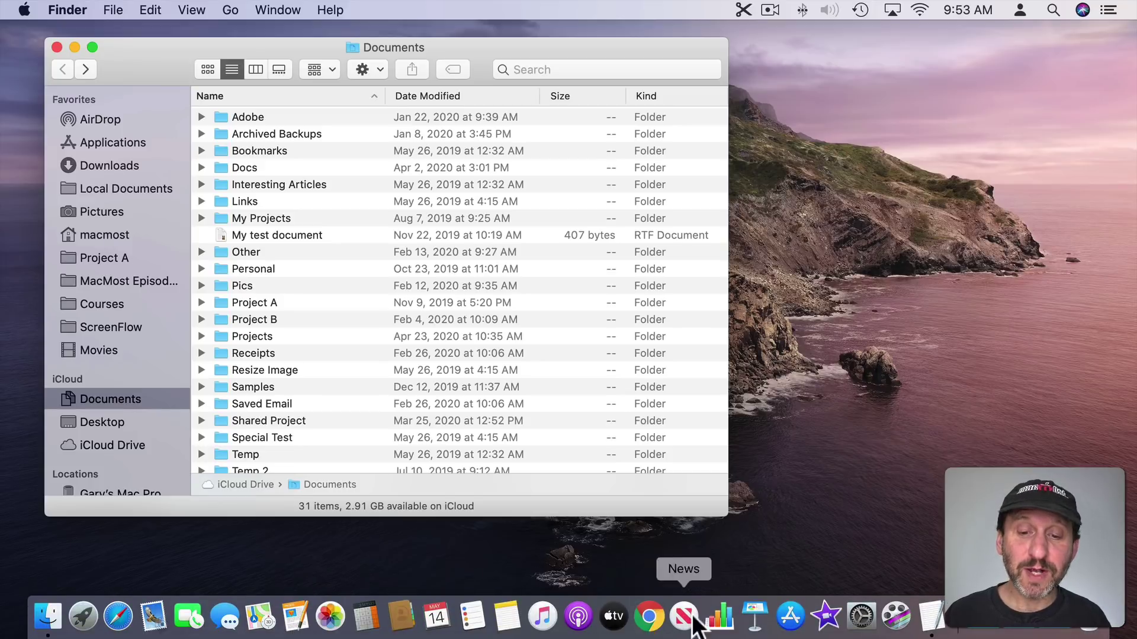
click(931, 616)
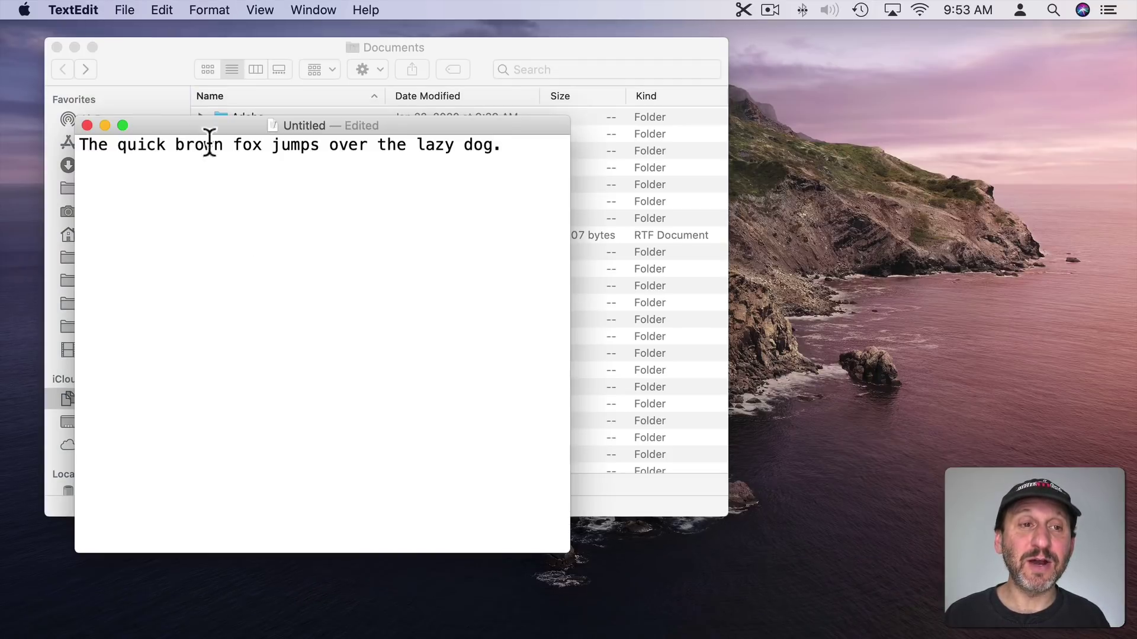
click(122, 9)
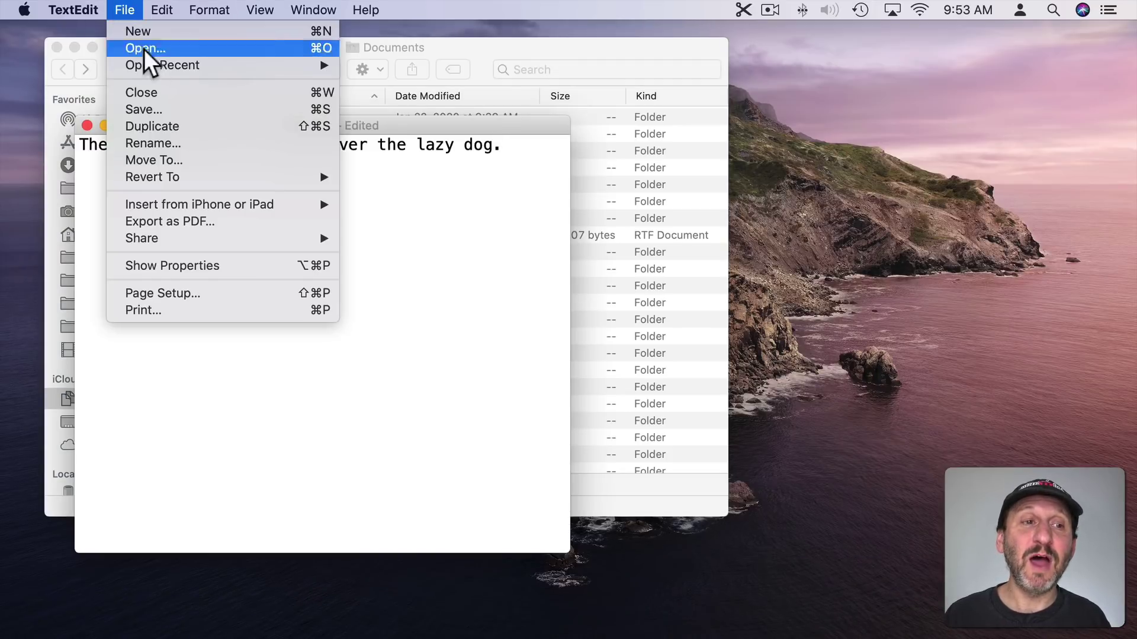
click(157, 109)
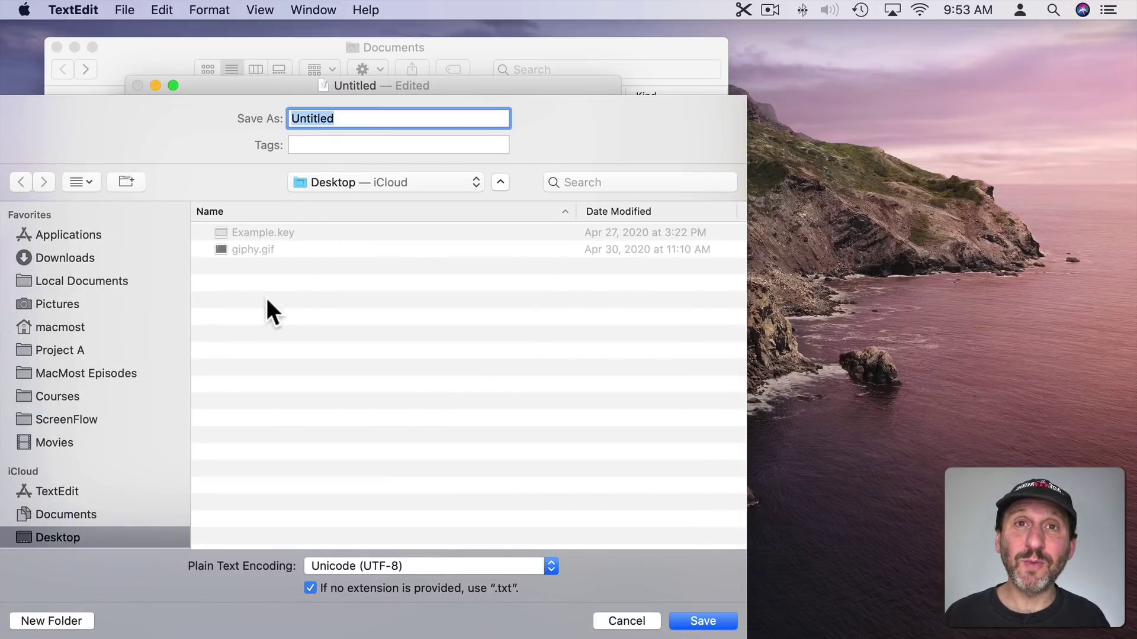
click(42, 349)
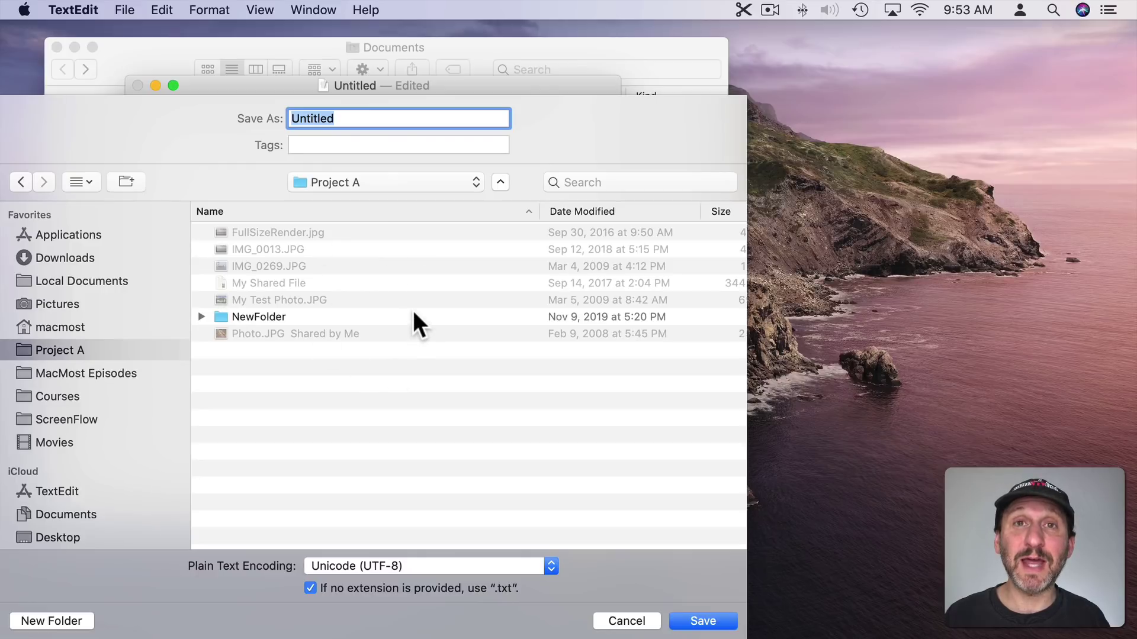
Step: Leave the save and browse to the Project A favorite while opening a file in TextEdit
click(132, 9)
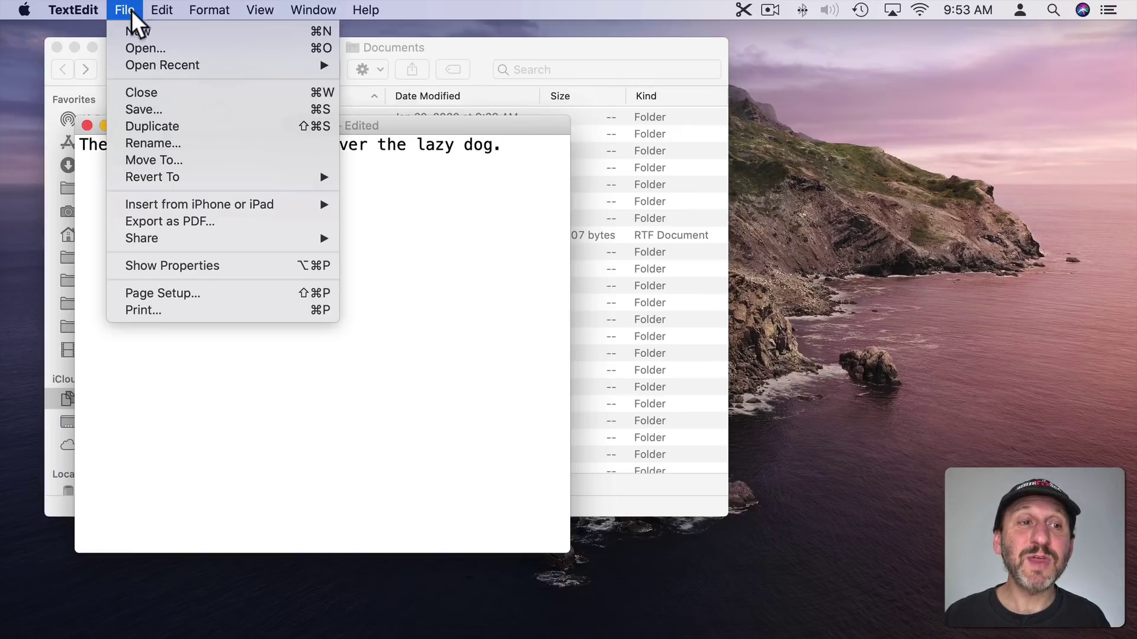
click(144, 52)
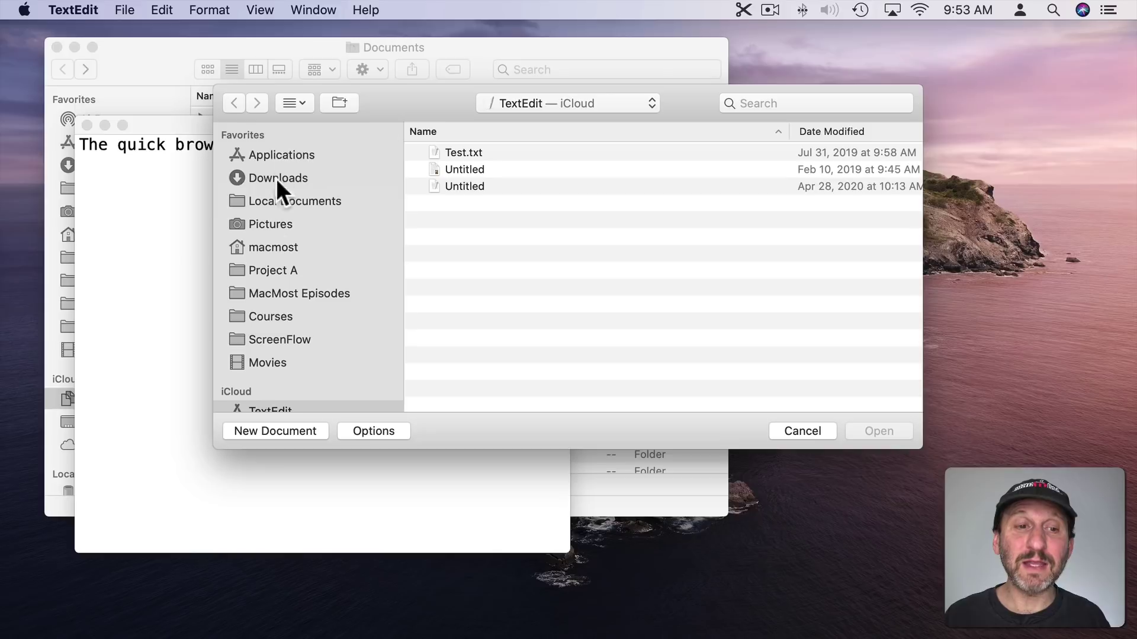
click(269, 270)
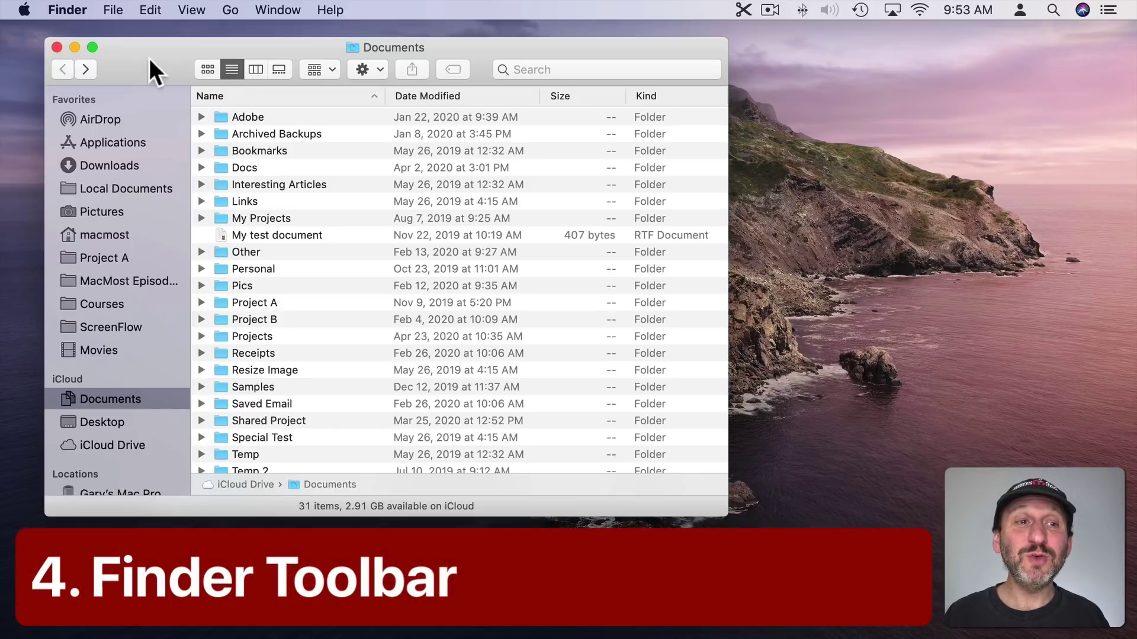
Step: Open a new Finder window and customize its toolbar by adding the Project A folder from the Documents window
click(114, 10)
click(127, 29)
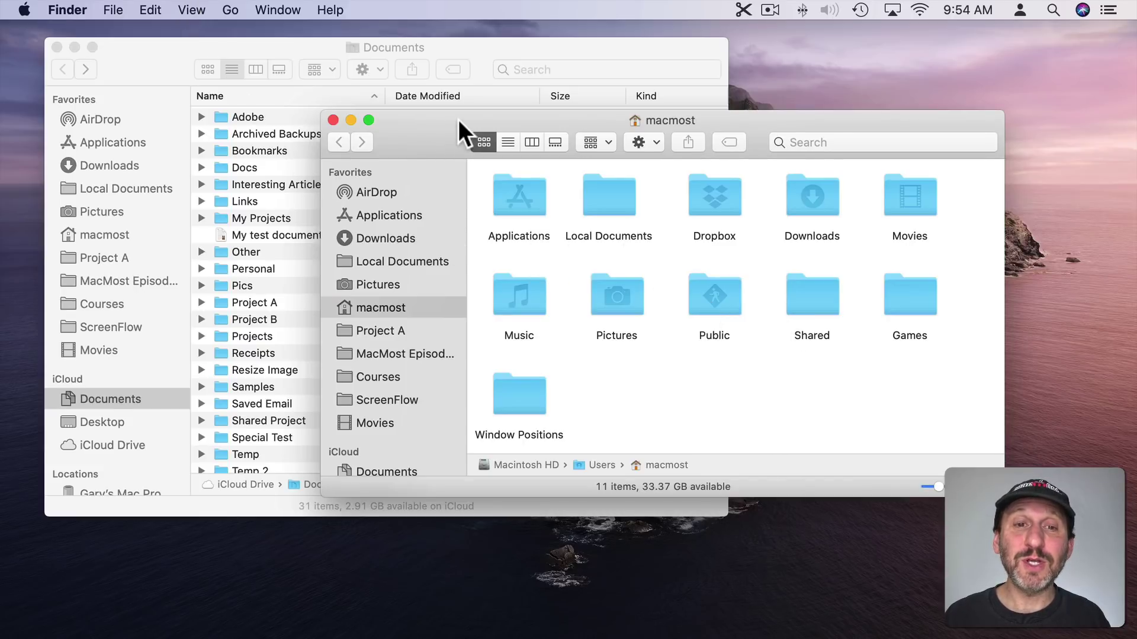
click(191, 10)
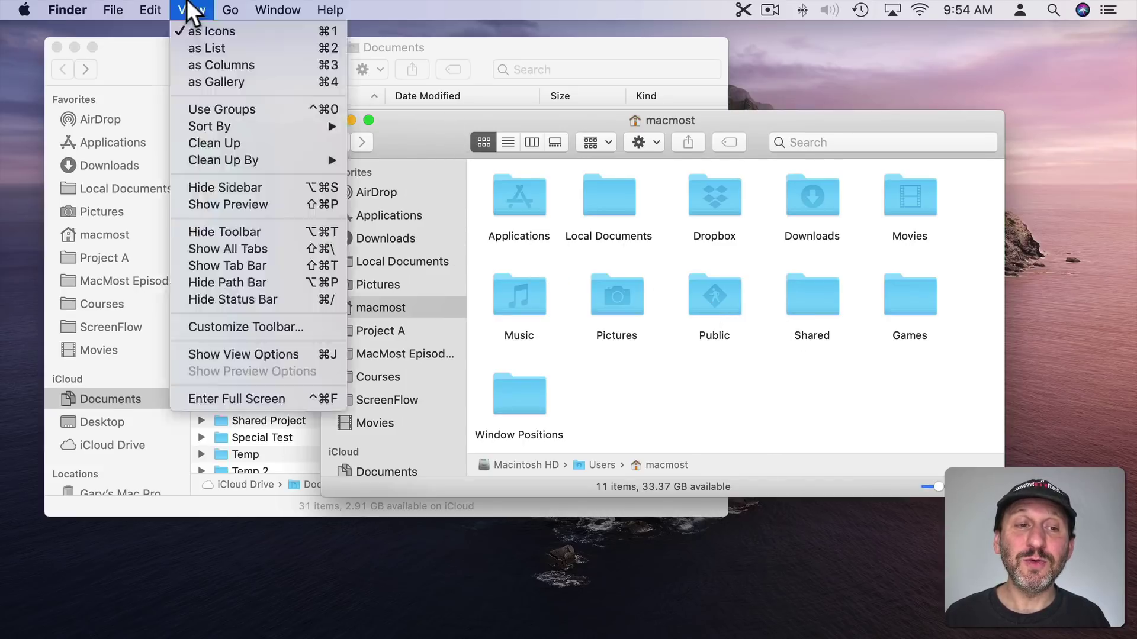
click(272, 328)
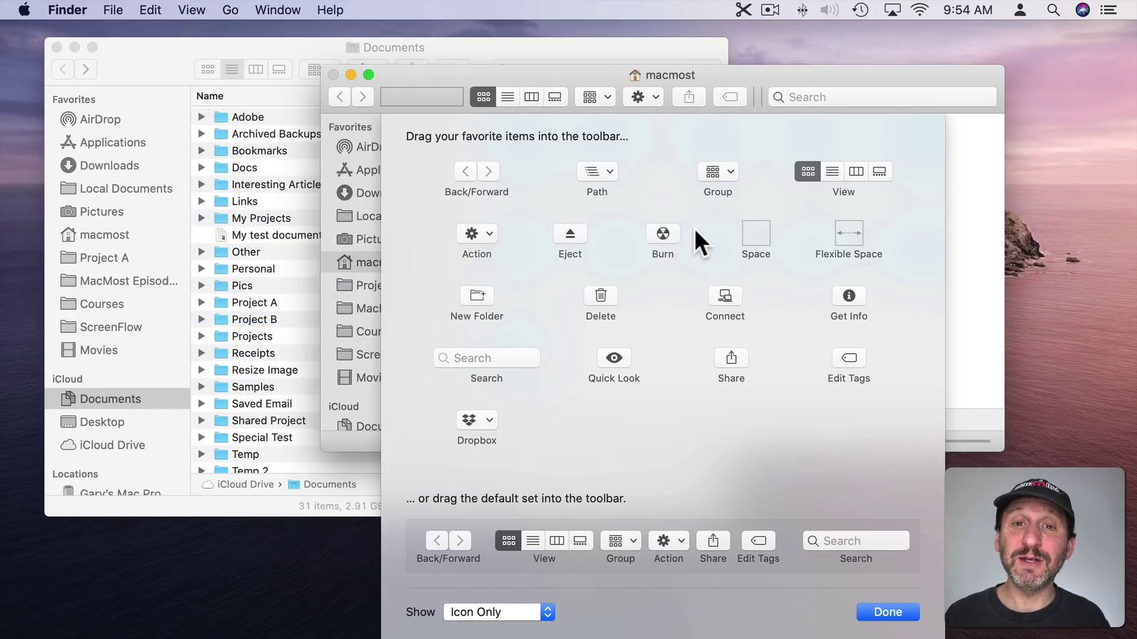
drag(219, 301, 588, 97)
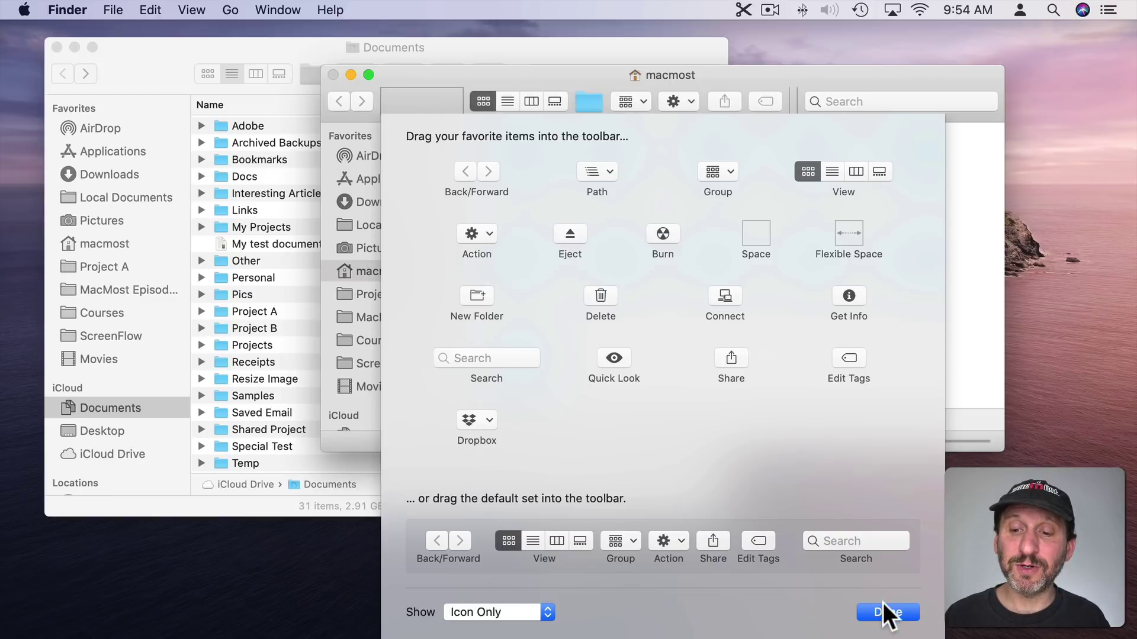
Step: Try showing the toolbar as Icon and Text, return it to Icon Only, and finish customizing
click(506, 612)
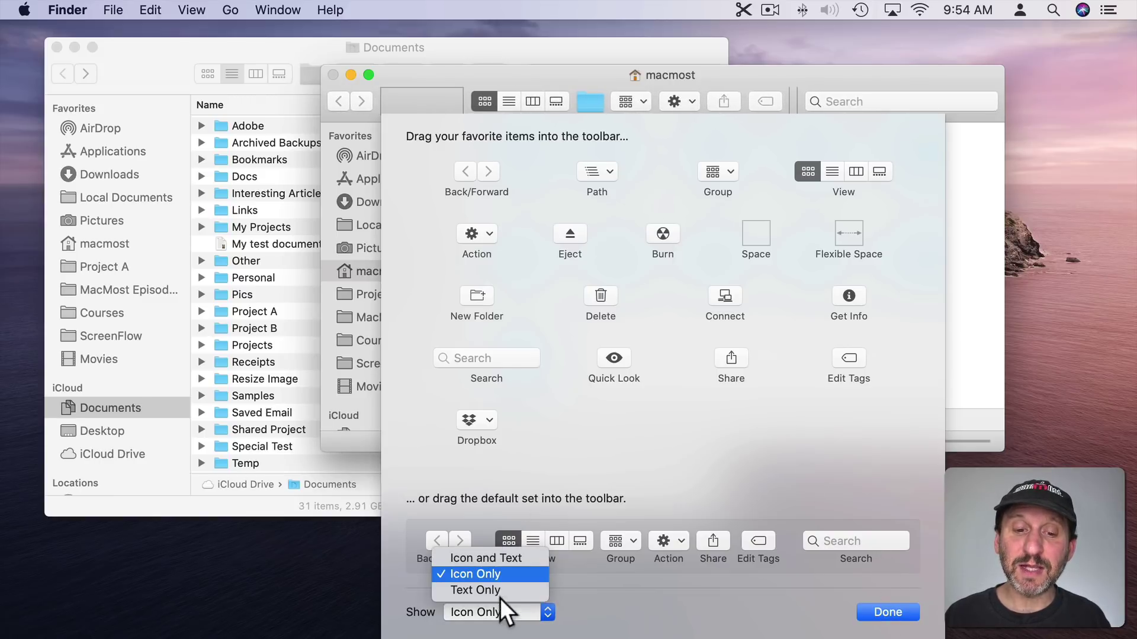
click(499, 559)
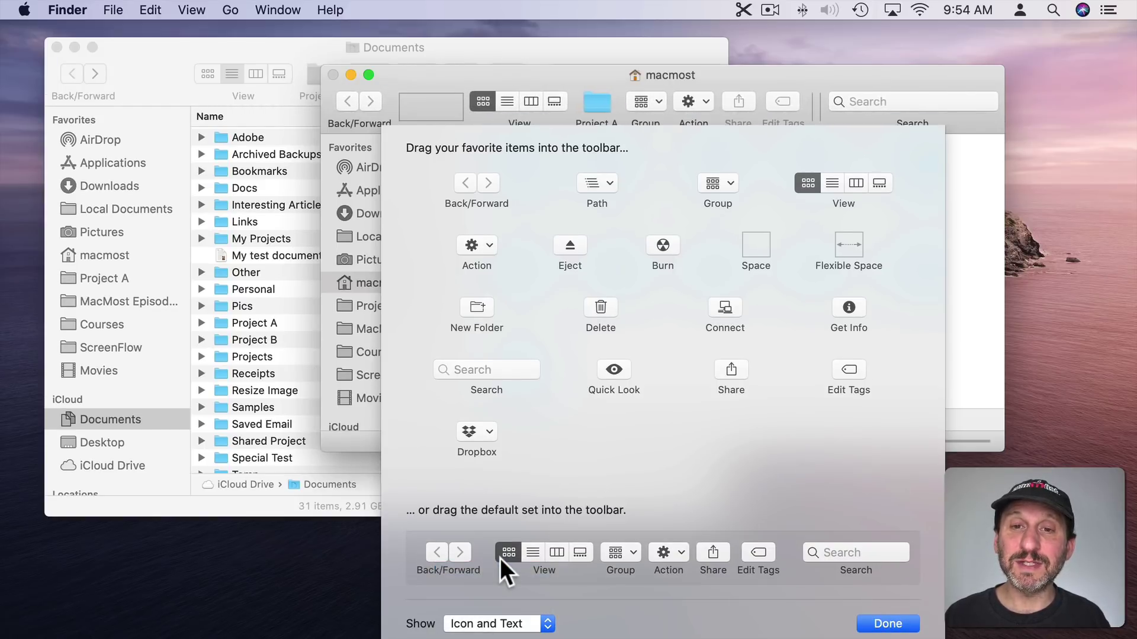
click(499, 624)
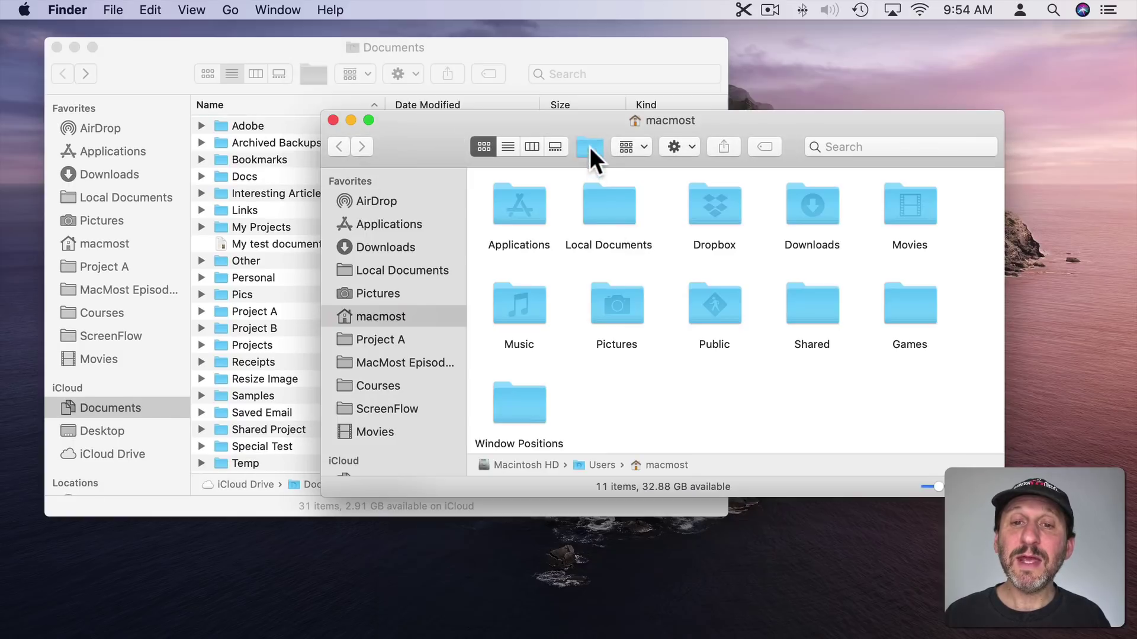
Step: Close the second Finder window and test the Project A toolbar shortcut, returning to Documents
click(333, 121)
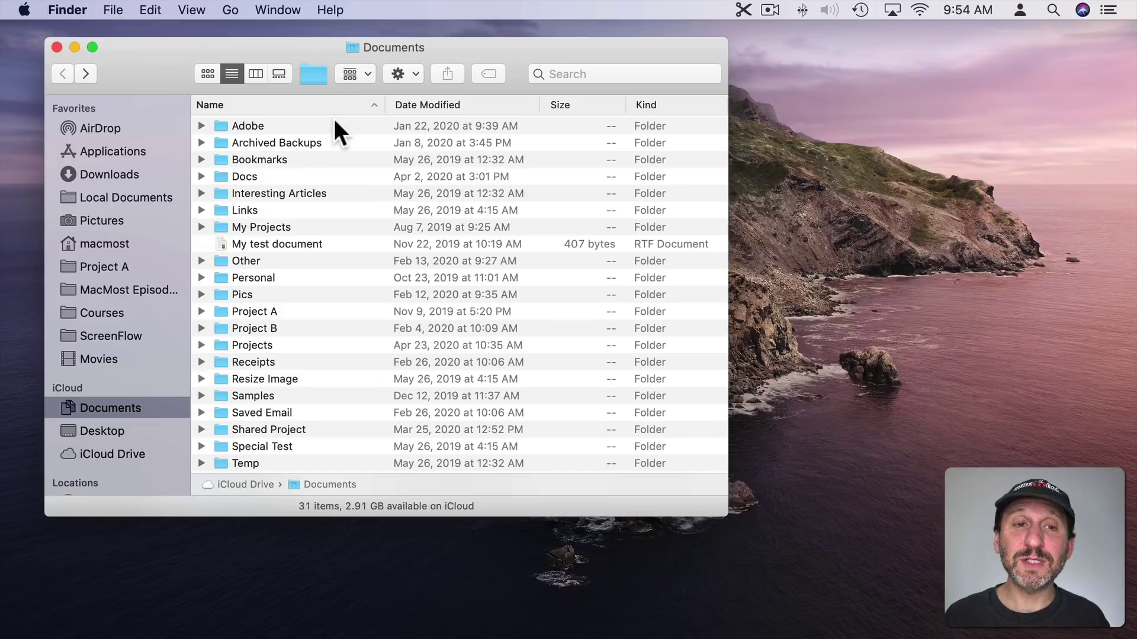
click(312, 76)
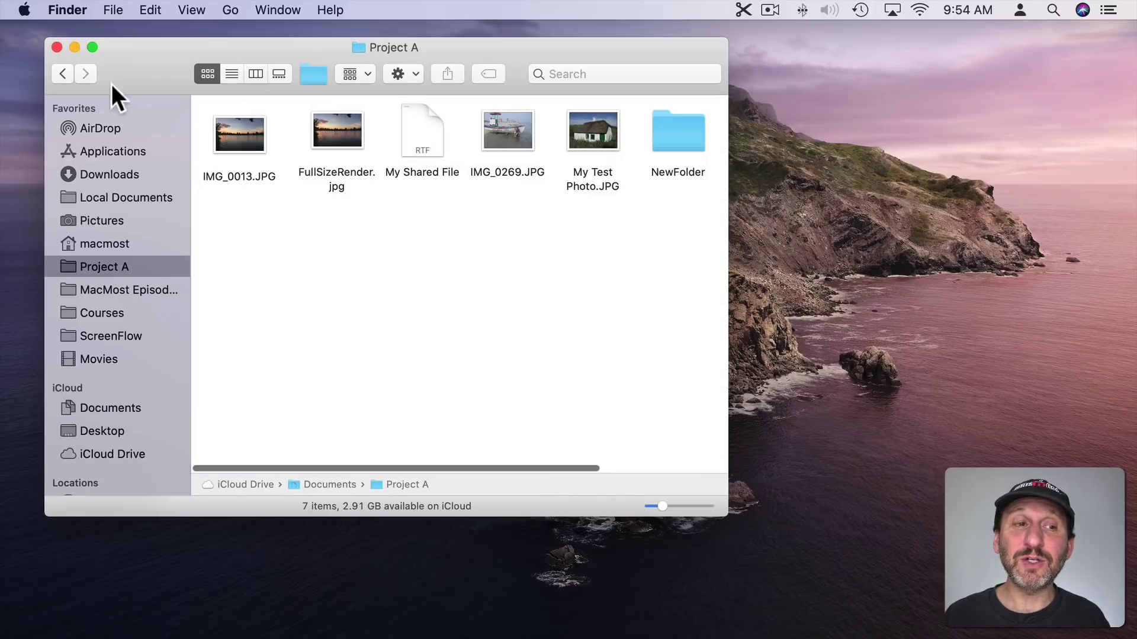
click(63, 75)
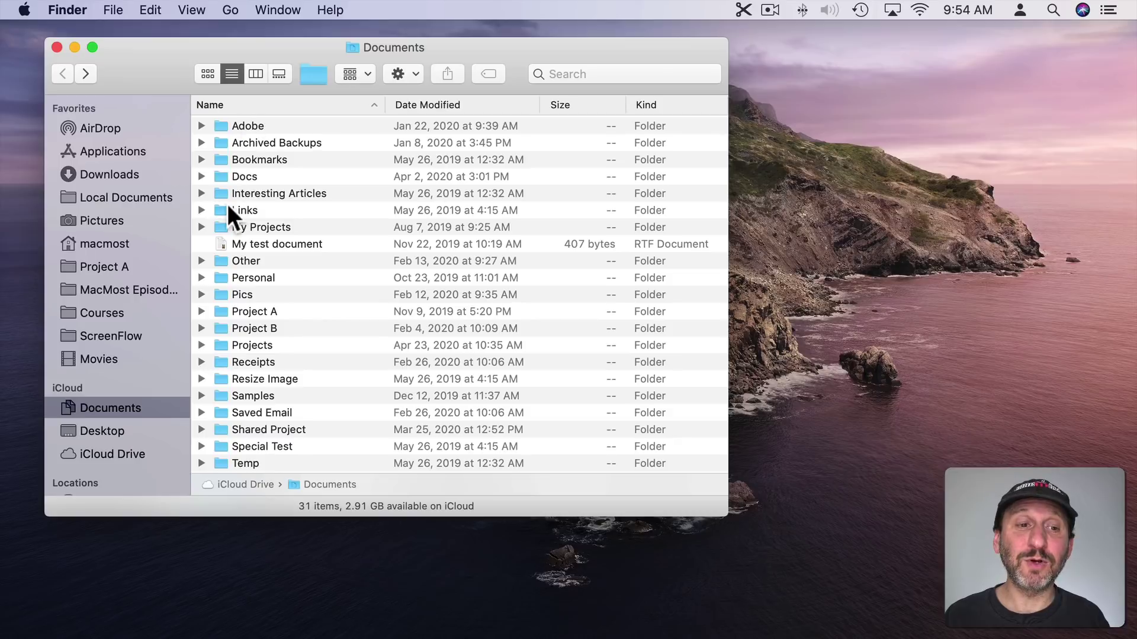
mouse_move(222, 244)
mouse_down()
mouse_move(315, 77)
mouse_move(219, 244)
mouse_up()
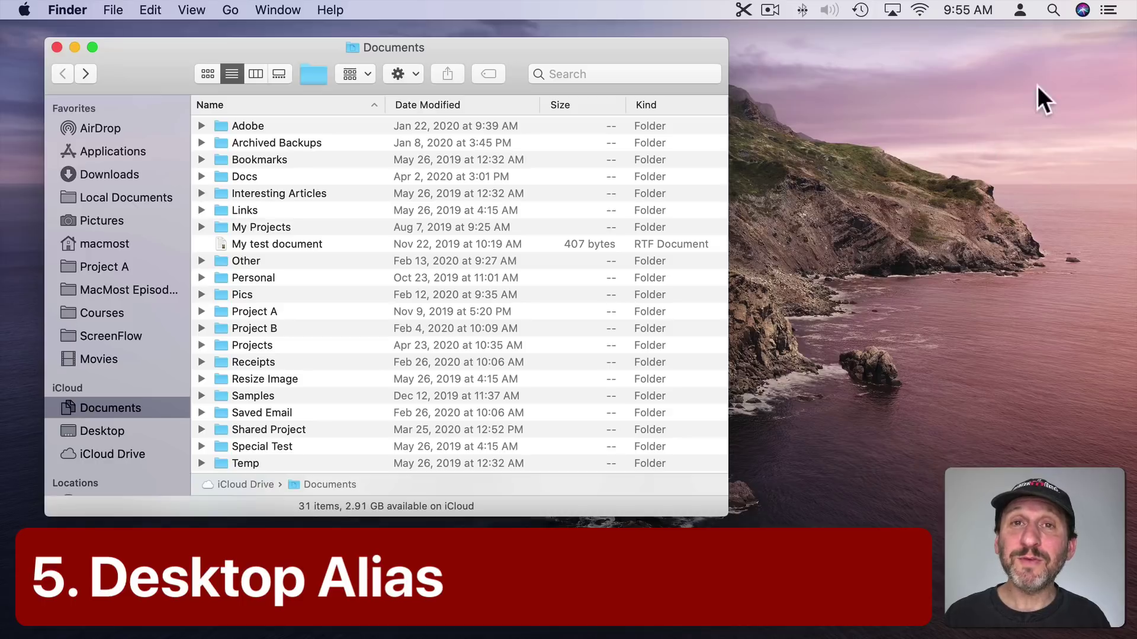
Step: Create an alias of the Project A folder on the desktop
mouse_move(226, 311)
mouse_down()
mouse_move(967, 148)
mouse_move(1040, 90)
mouse_move(367, 385)
mouse_move(254, 318)
mouse_move(226, 314)
mouse_up()
drag(1038, 91, 1067, 78)
key(alt+super)
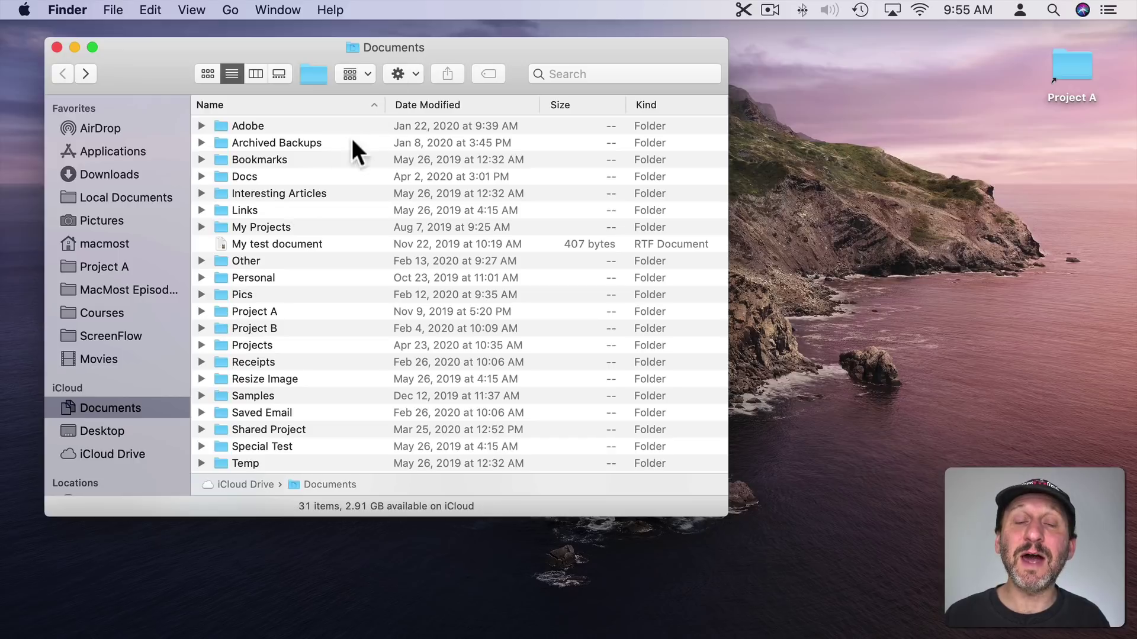
Step: Test the desktop alias by opening Project A from it, closing that window, and trying to move My test document onto it
double_click(1077, 64)
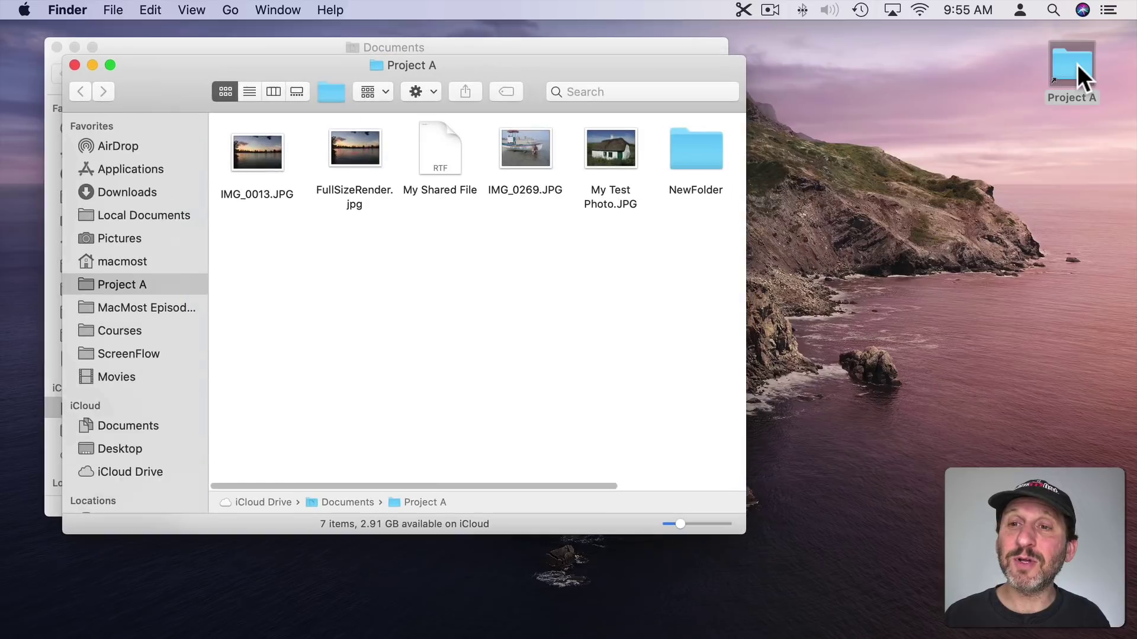
click(74, 65)
drag(225, 244, 1067, 69)
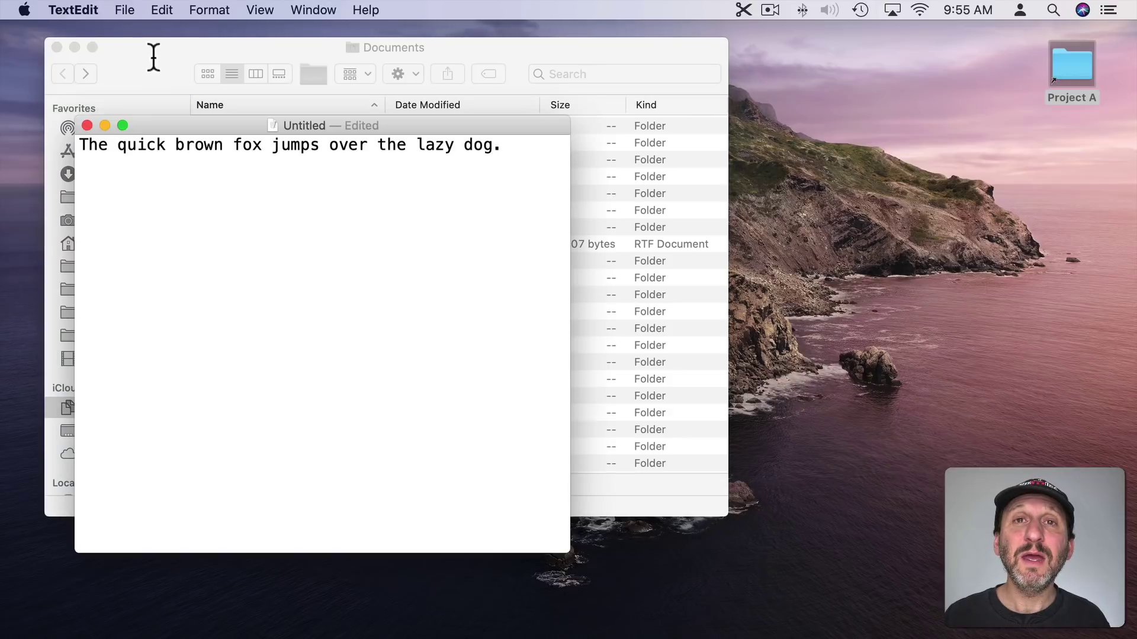
Step: Switch to TextEdit, start saving the untitled document, go to the Desktop location, and open the Project A alias in the save dialog
click(124, 9)
click(142, 110)
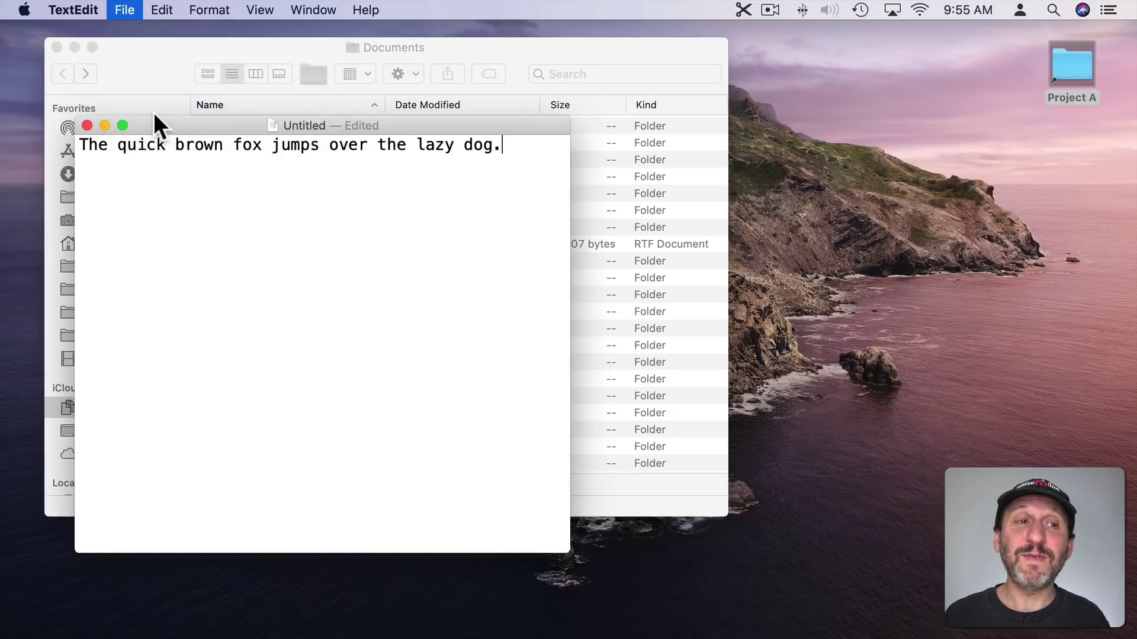
key(super)
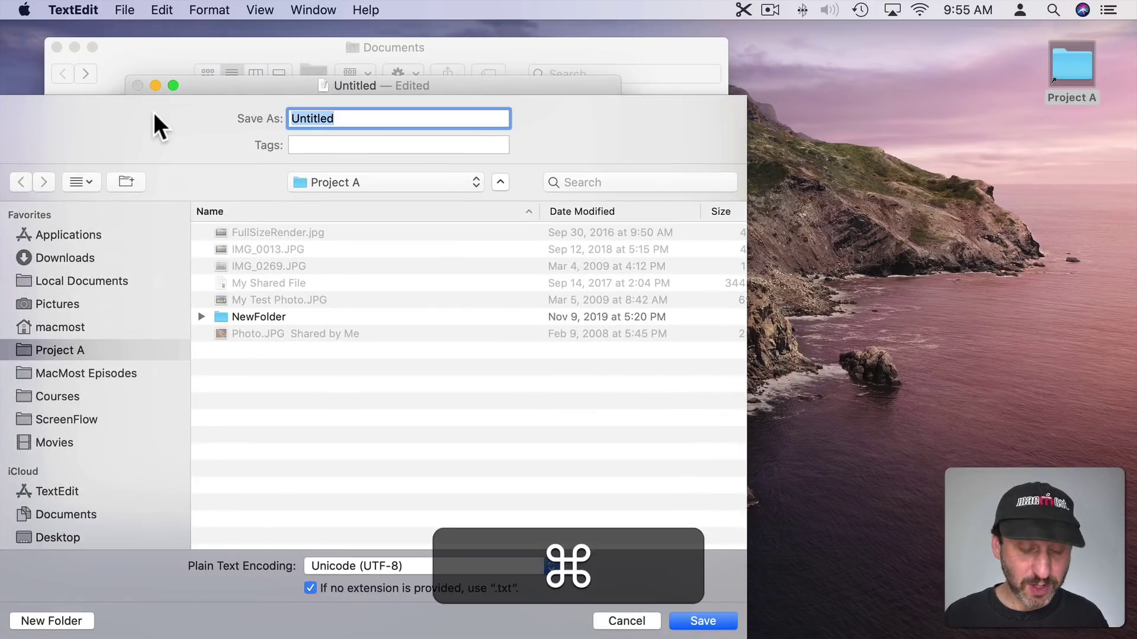
key(super+d)
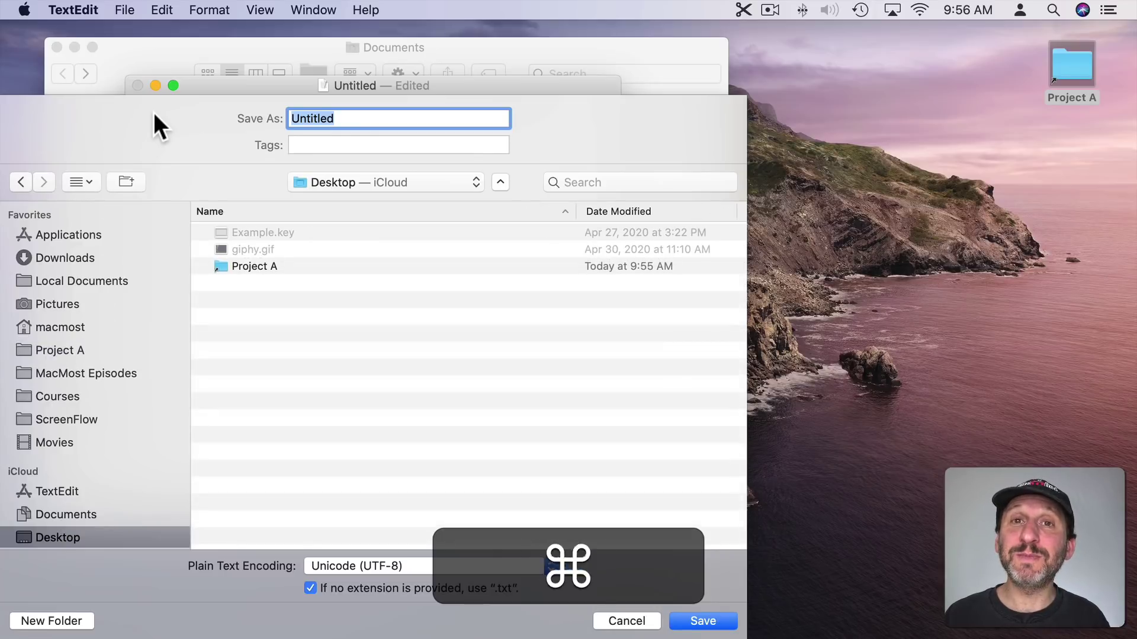
click(249, 269)
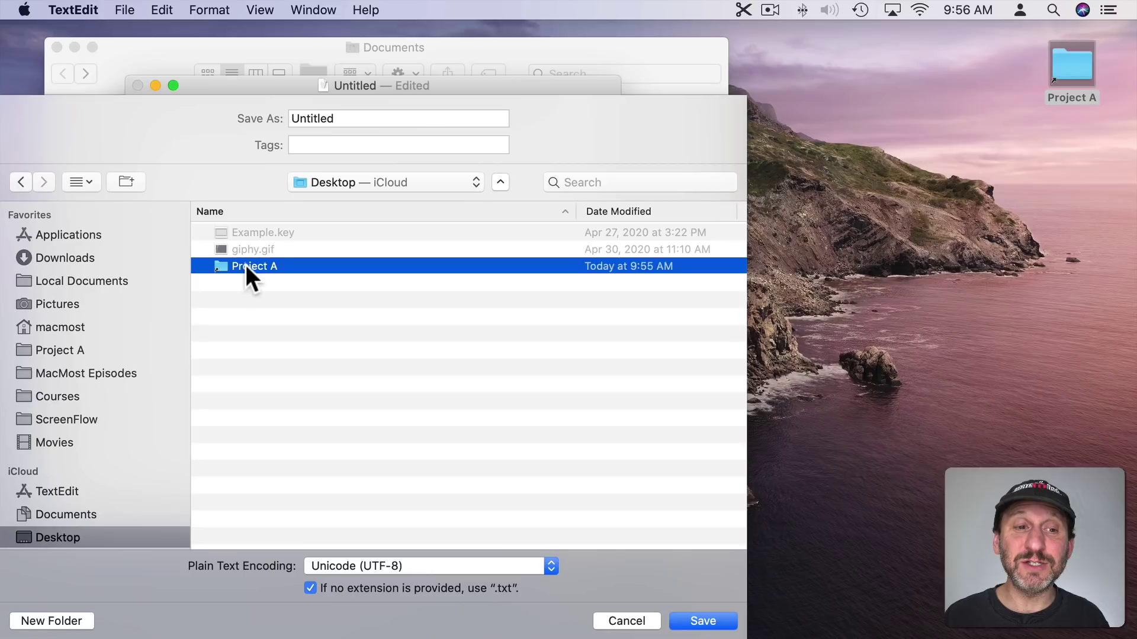
double_click(249, 261)
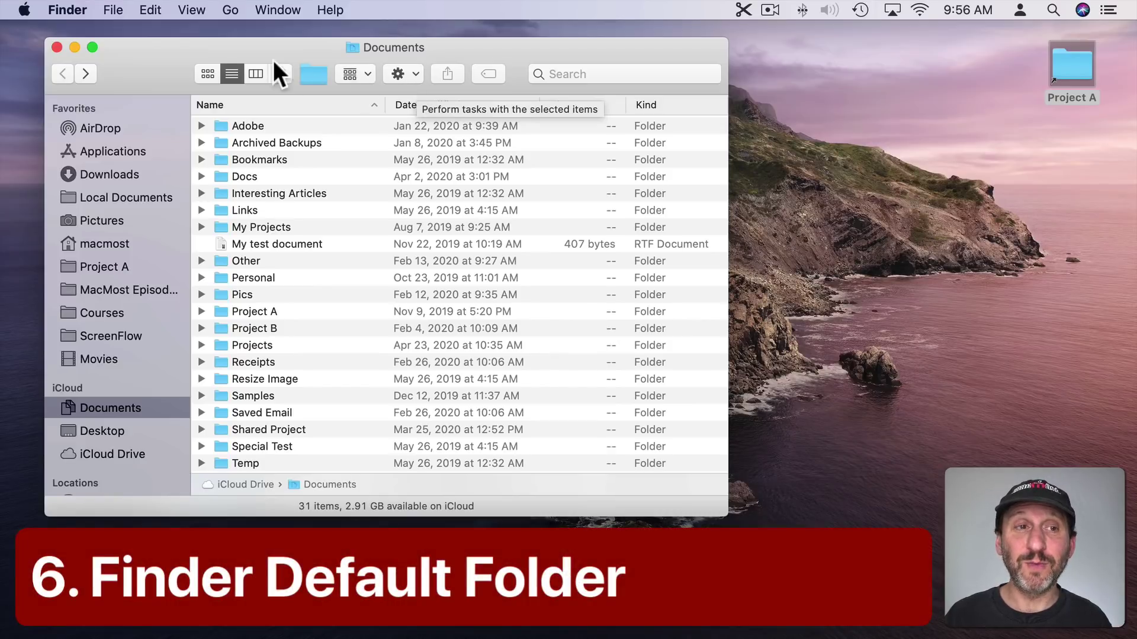
Step: Open a new Finder window to check which folder it shows by default, and close it again
click(103, 8)
click(123, 26)
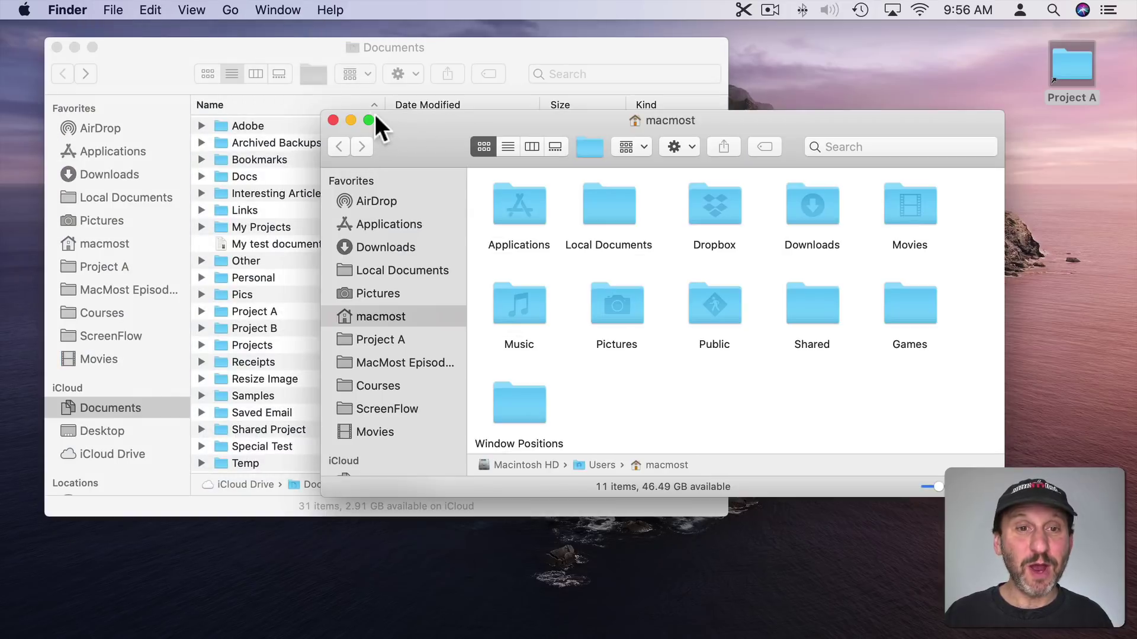
click(333, 119)
Step: Set new Finder windows to show the Project A folder in the Finder preferences
click(67, 9)
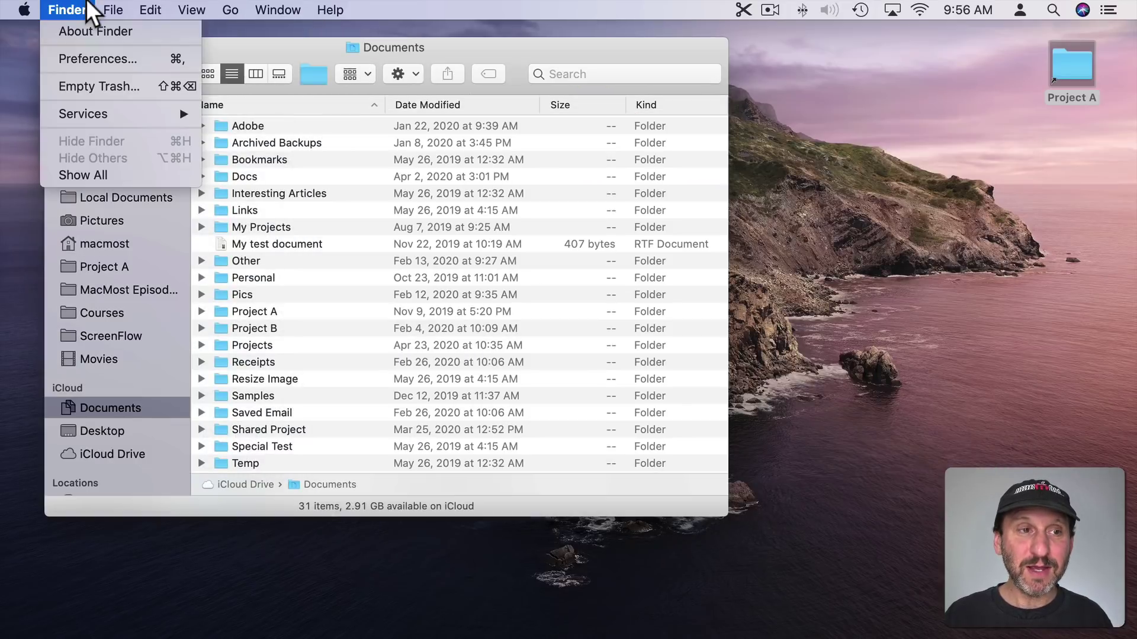
click(97, 58)
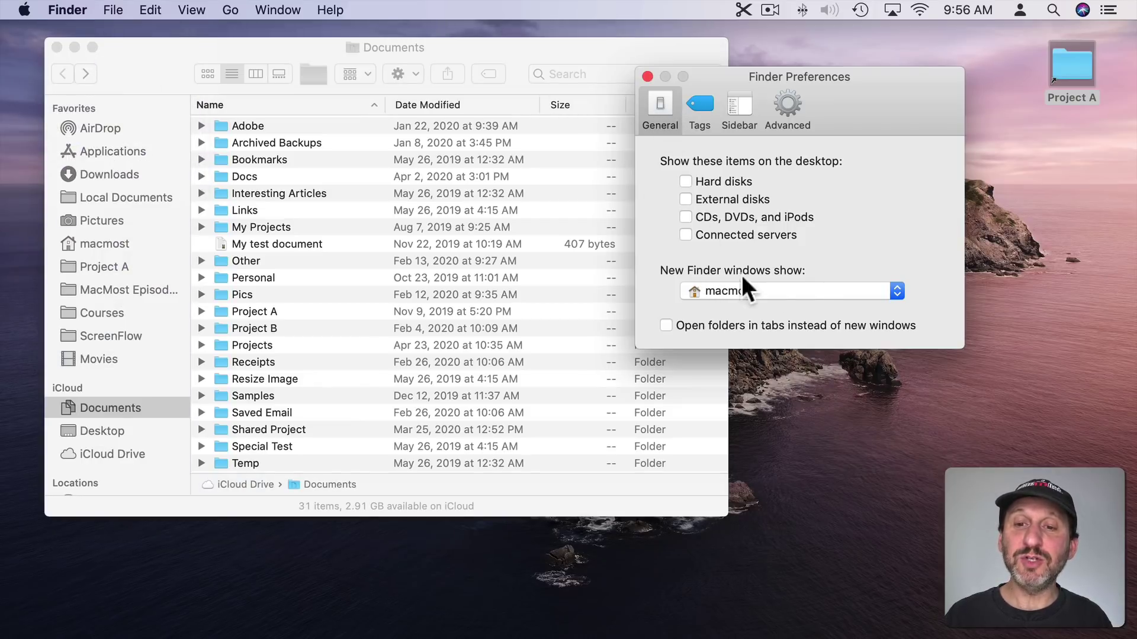
click(764, 291)
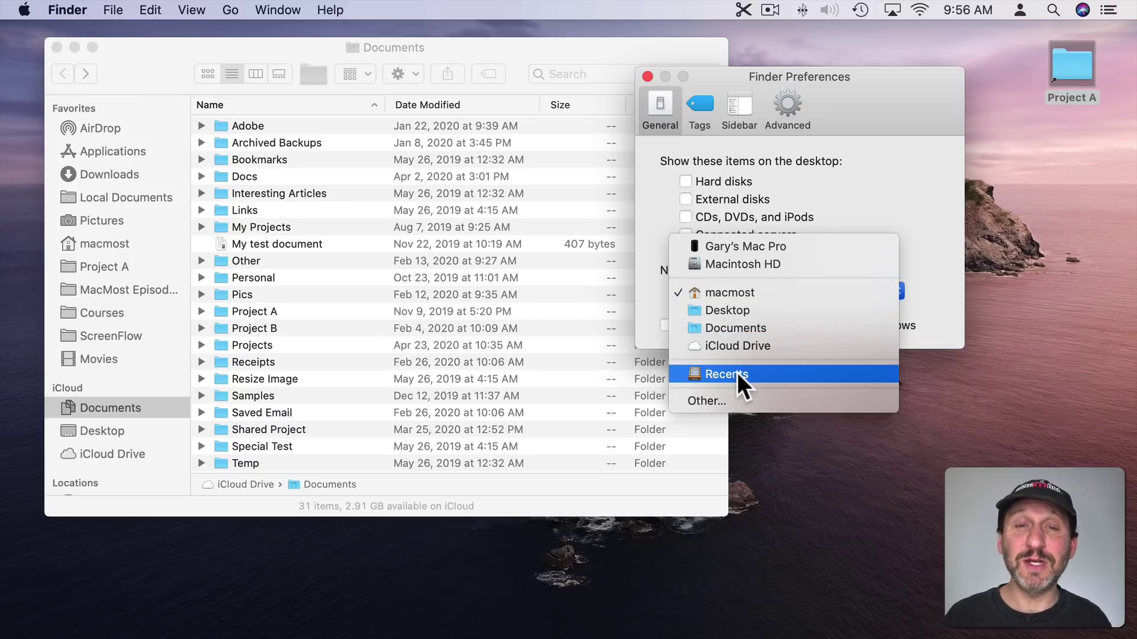
click(732, 397)
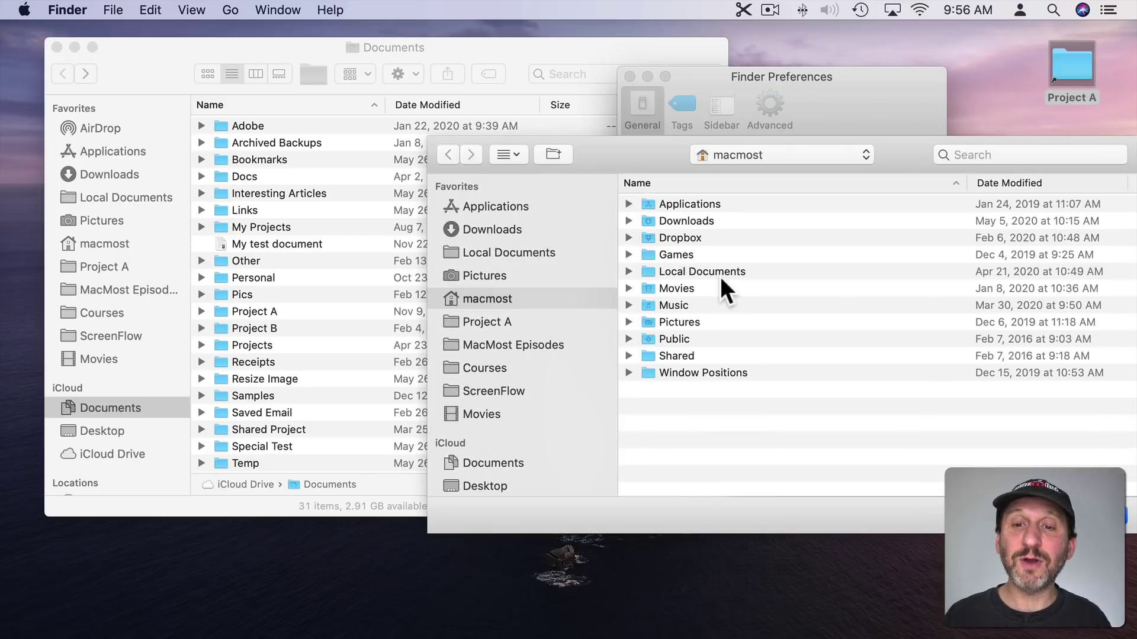
click(500, 320)
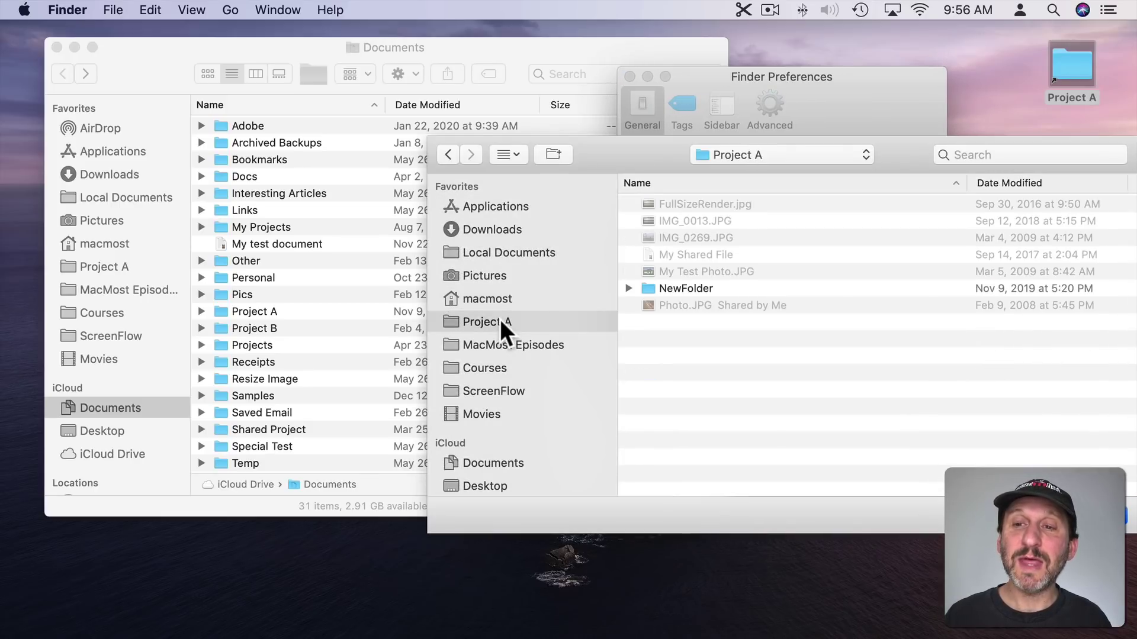
click(1101, 516)
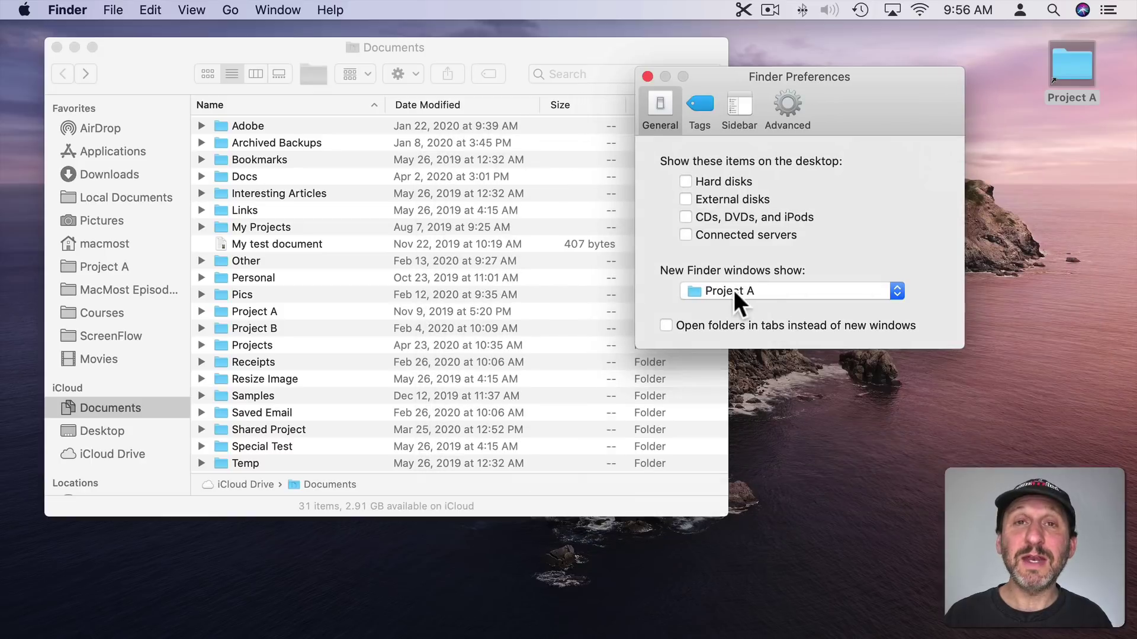
Step: Close the Finder preferences and open a new Finder window to test the default folder
click(648, 77)
click(110, 10)
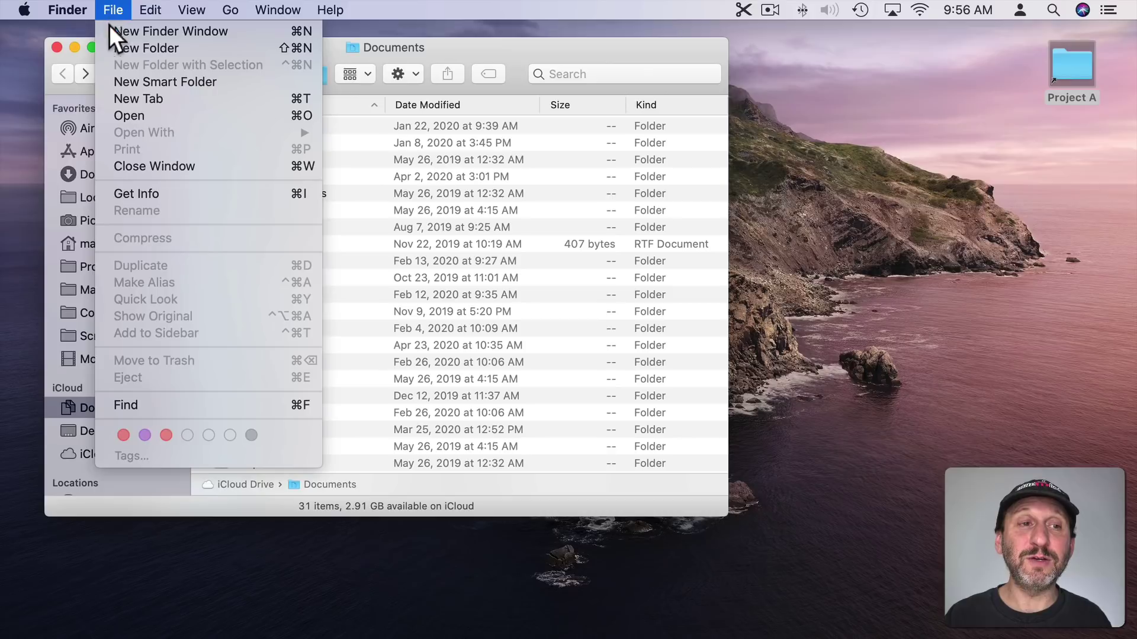
click(112, 31)
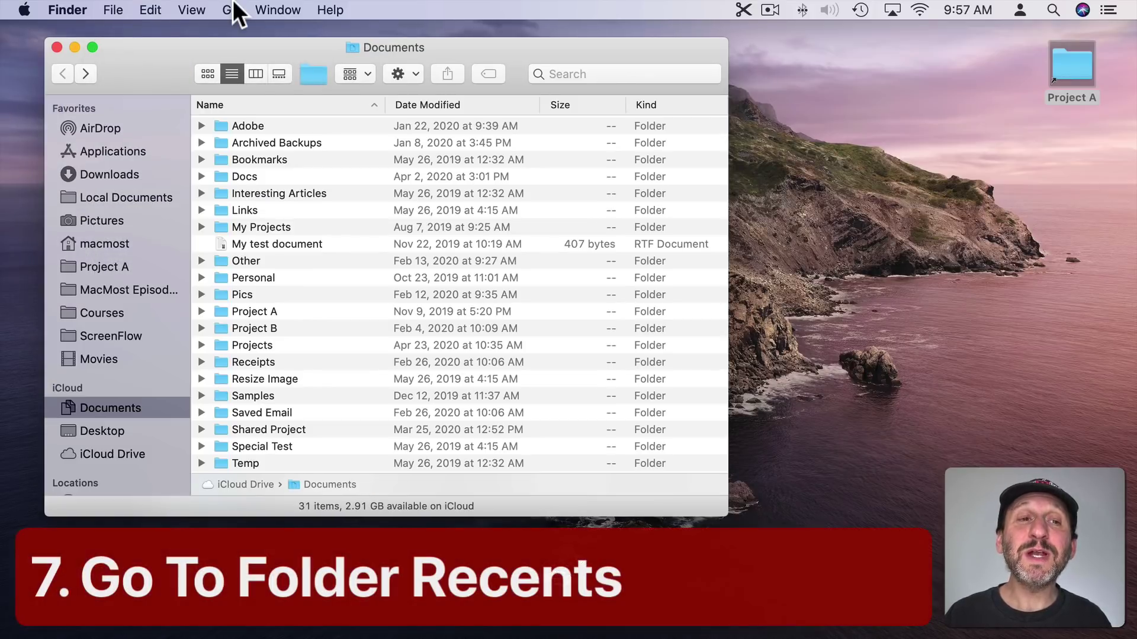
Step: Use Go to Folder to navigate the Documents window to ~/Documents/Project A
click(233, 3)
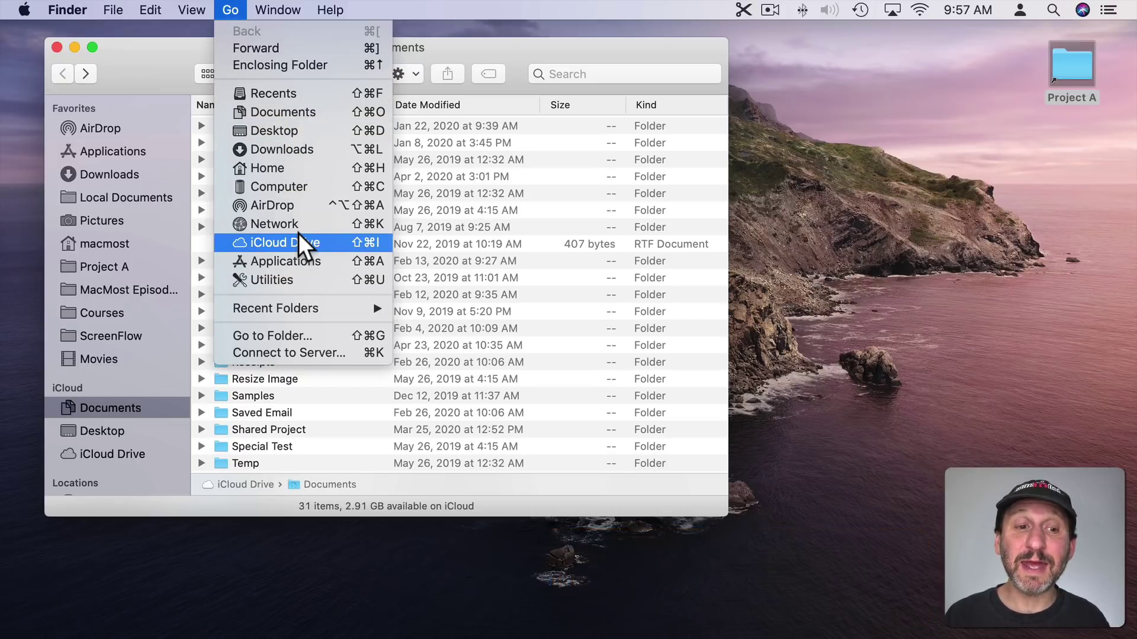
click(276, 335)
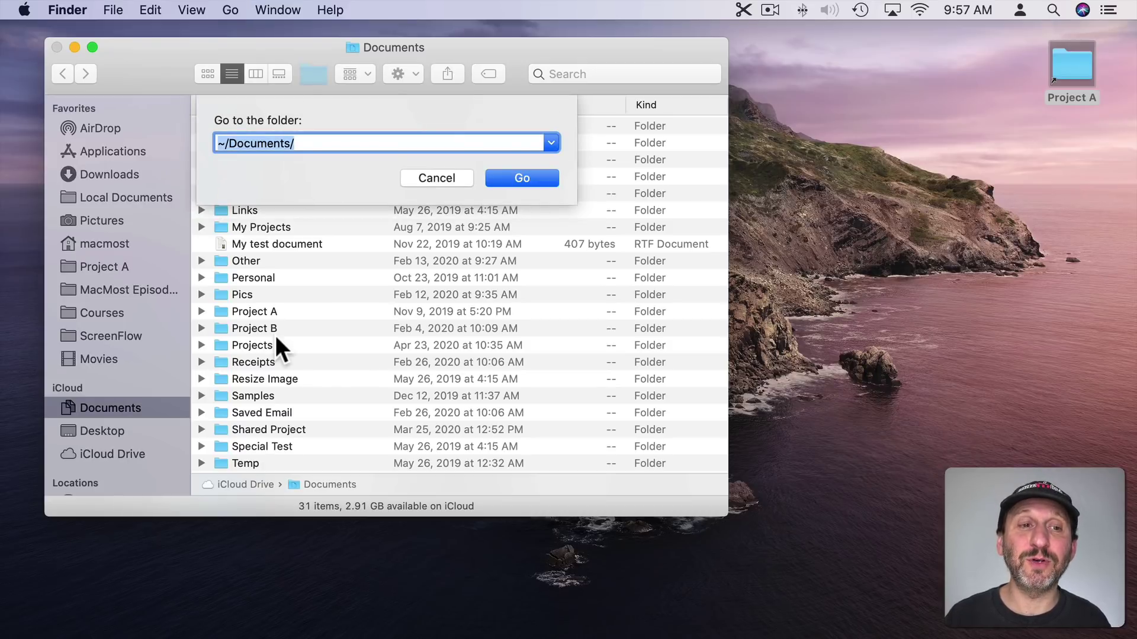
key(BackSpace)
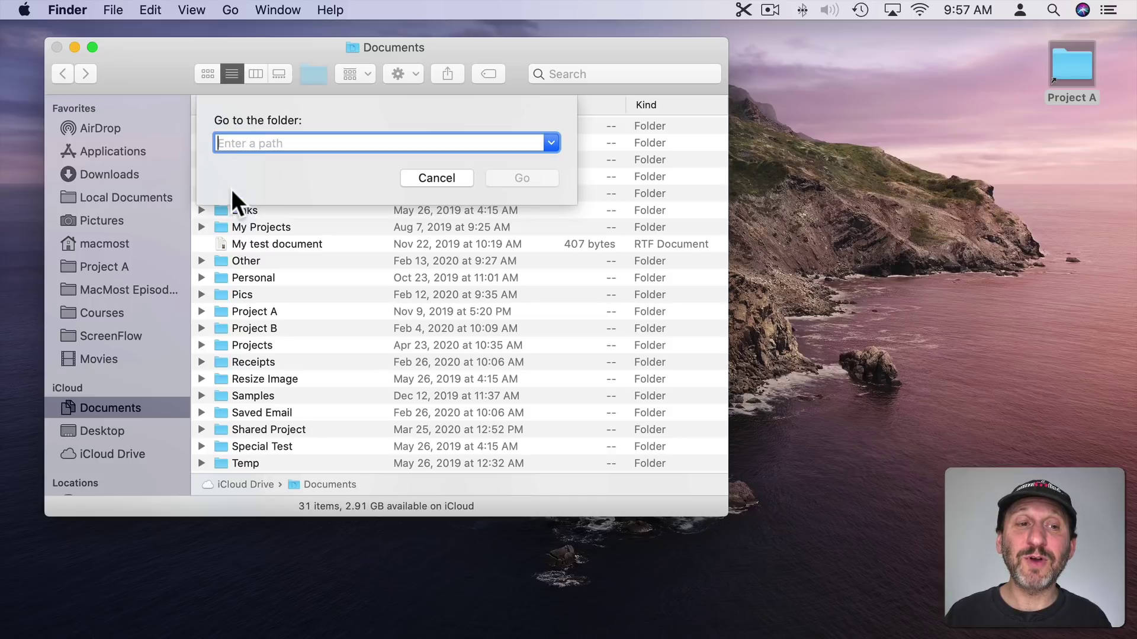
text(~)
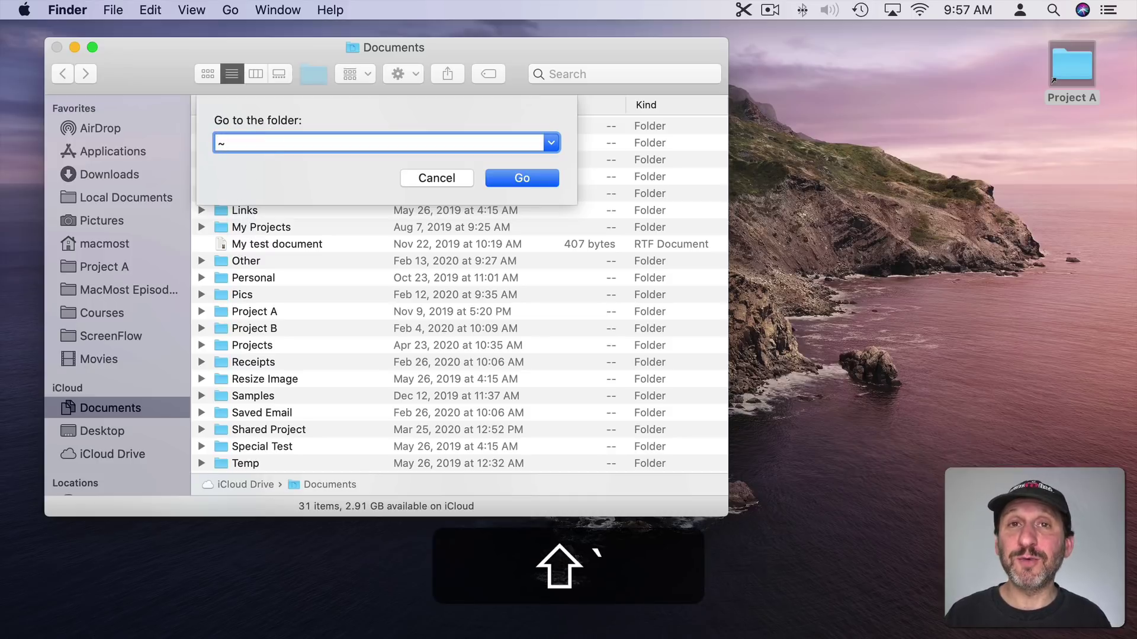
text(/)
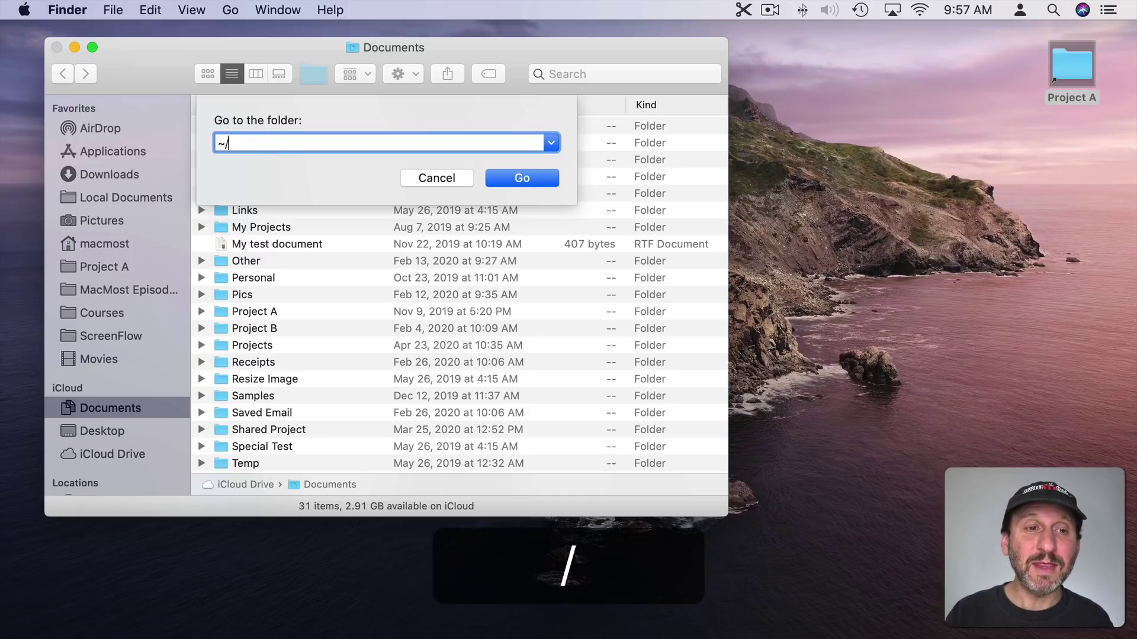
text(Documents)
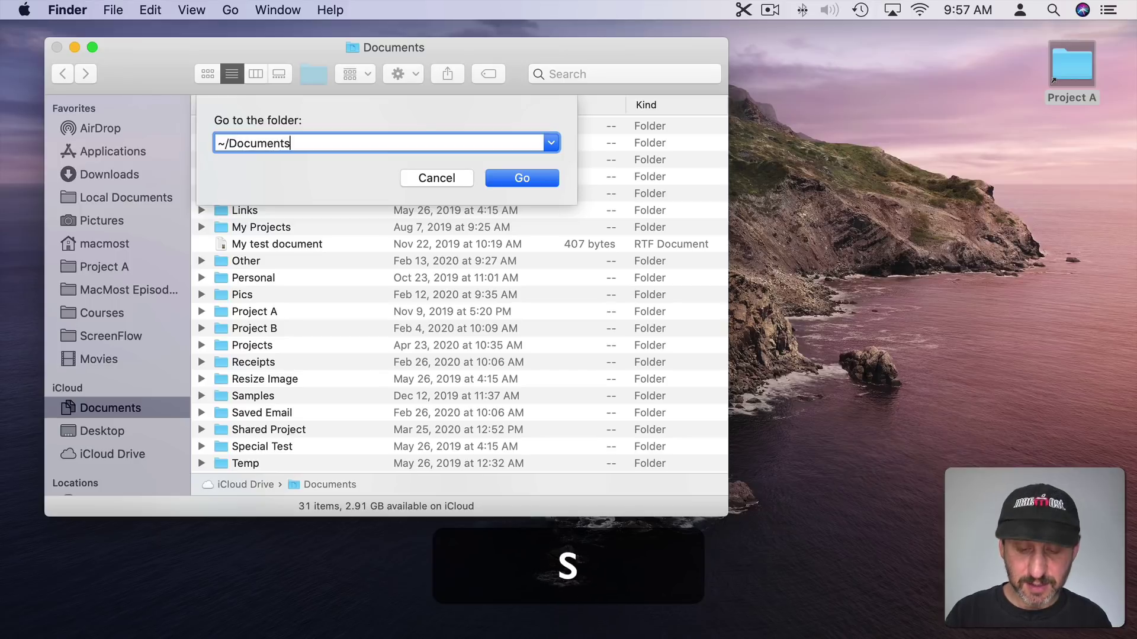
text(/Project A)
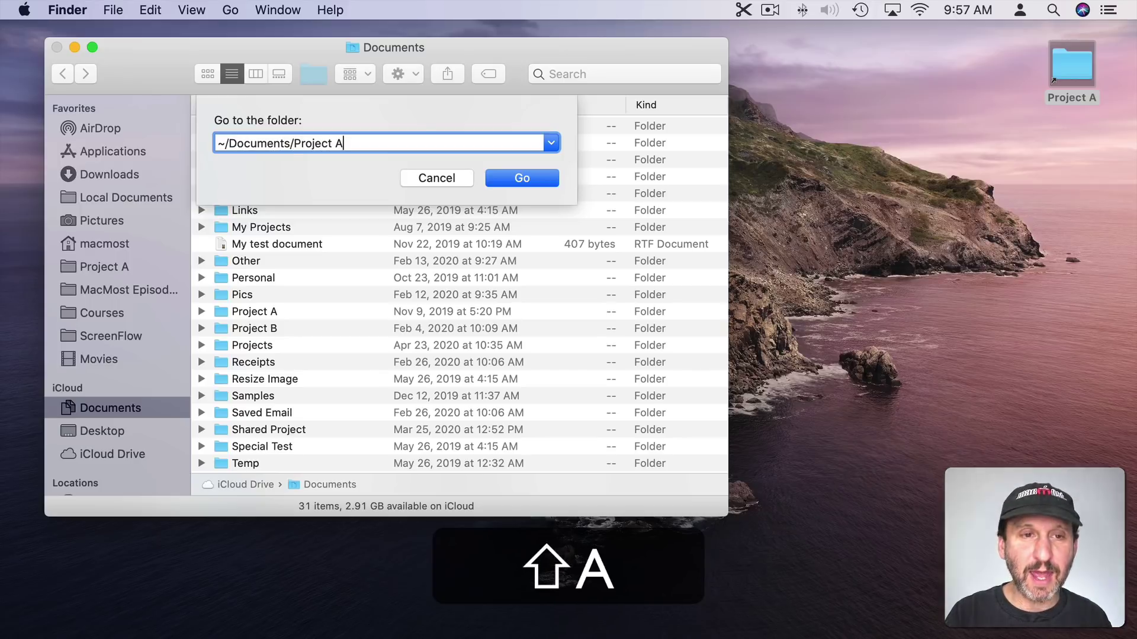
key(Return)
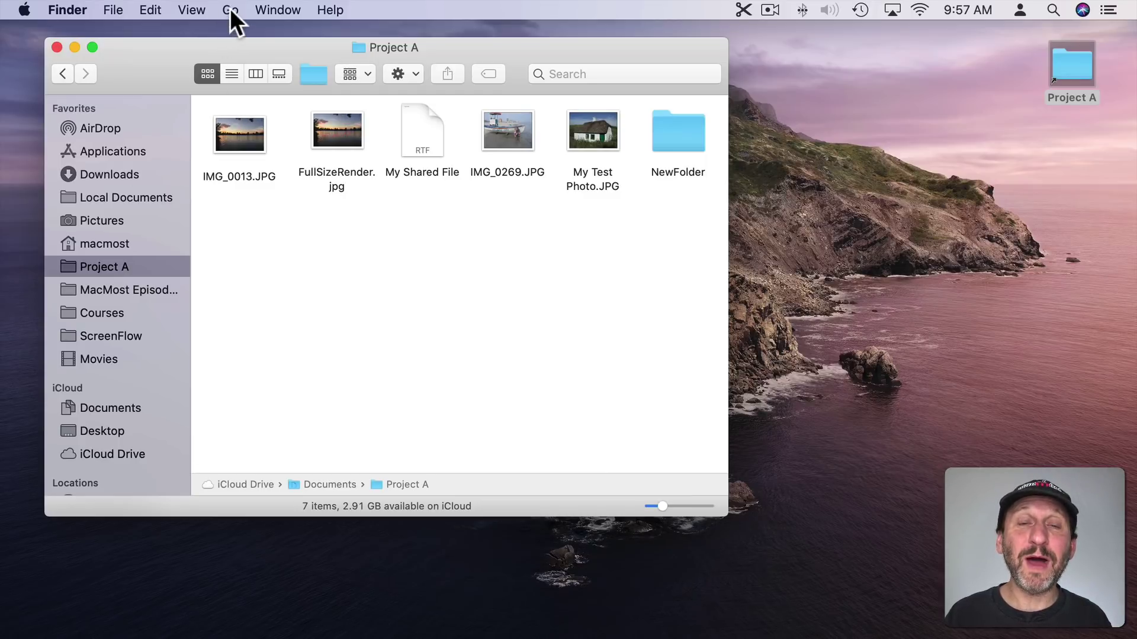
Step: Reuse the remembered Project A path in Go to Folder, return to Documents, and go to the remembered path again
key(shift+super+g)
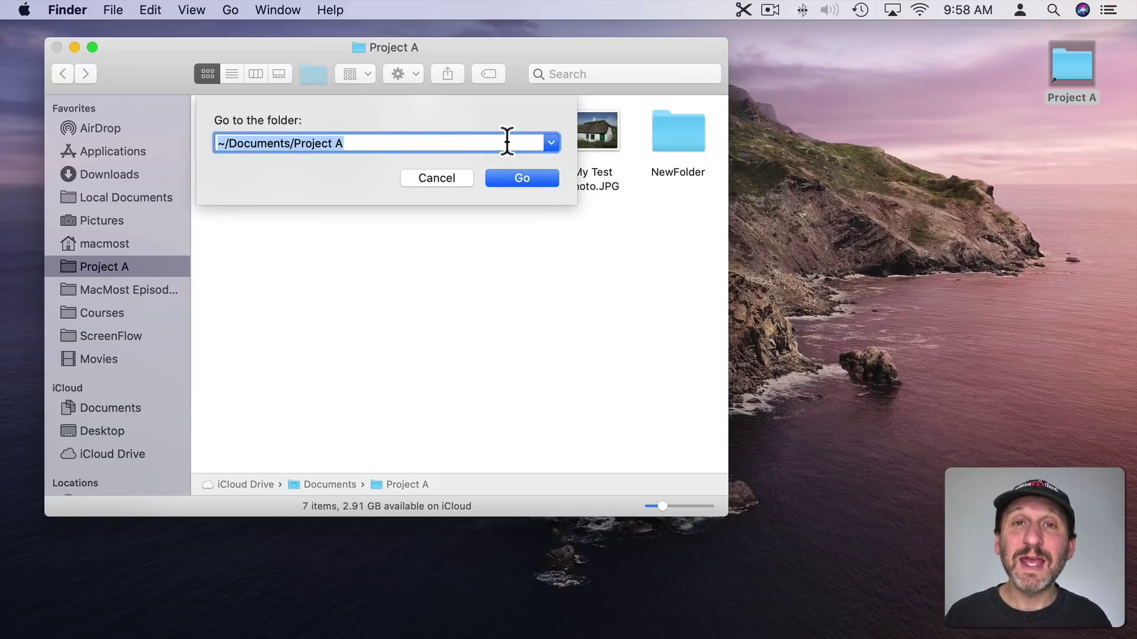
key(Return)
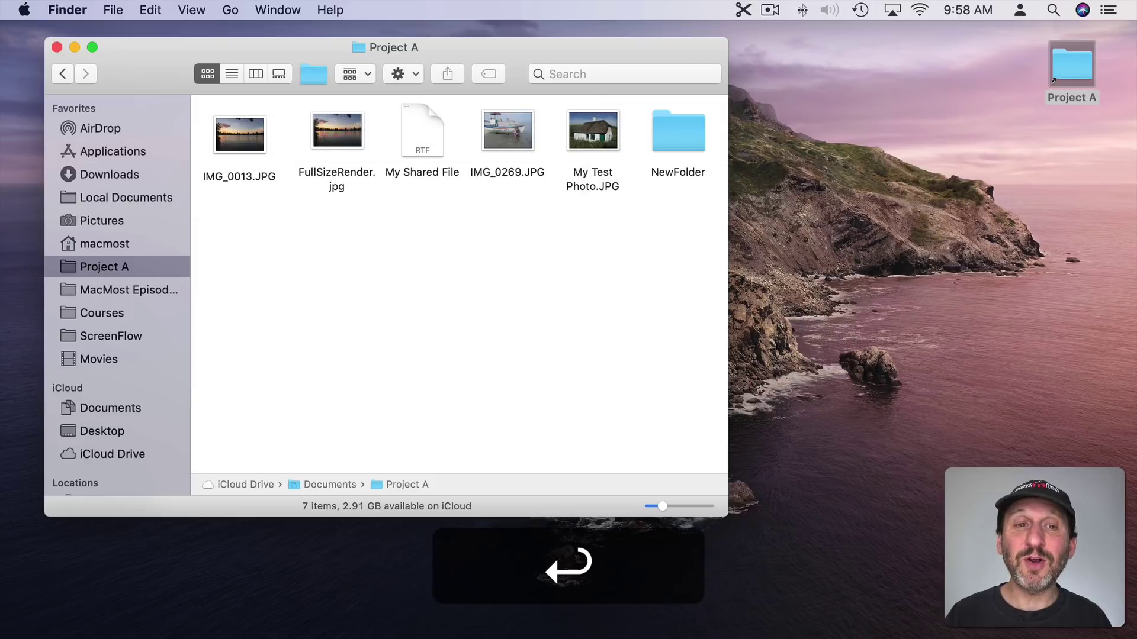
click(63, 73)
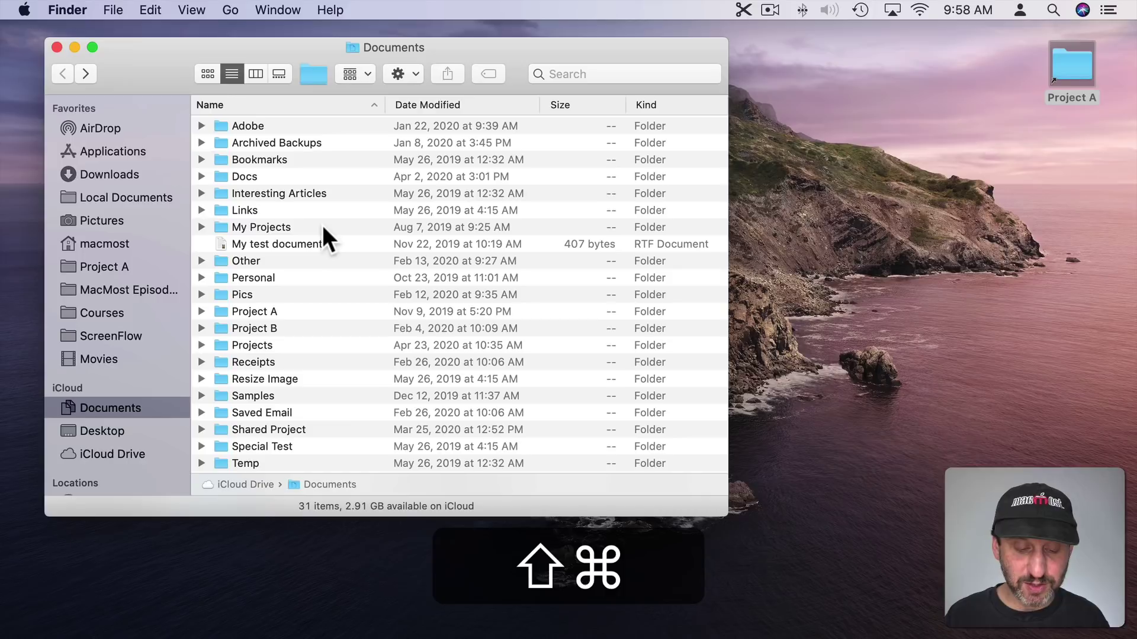
key(shift+super+g)
key(Return)
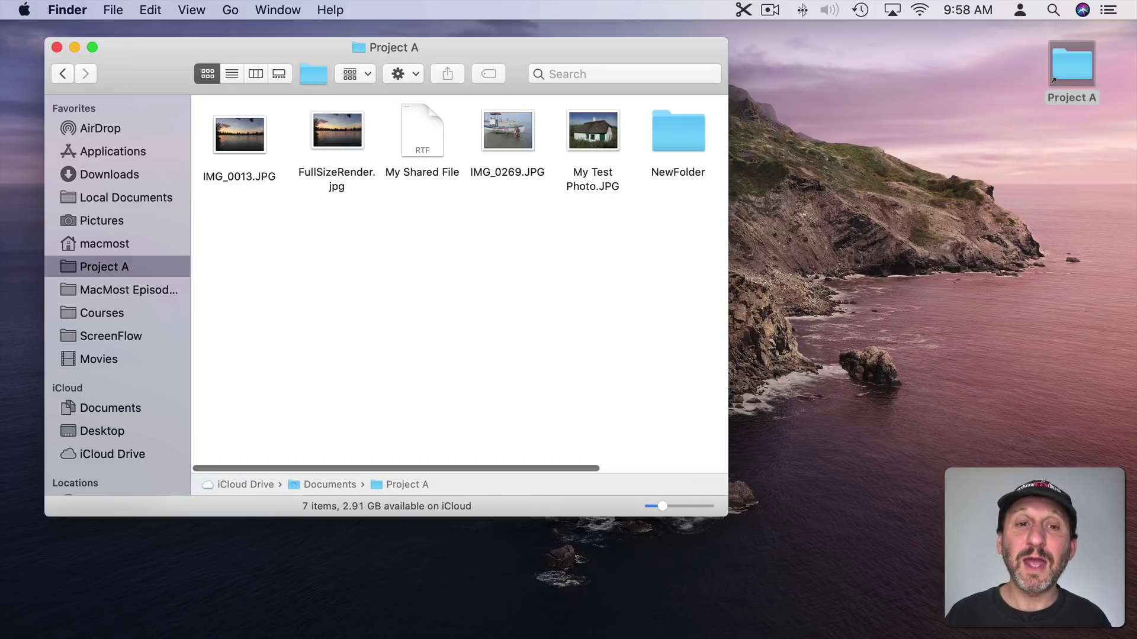
Step: Show the list of recent paths in Go to Folder and dismiss it without choosing one
key(shift+super+g)
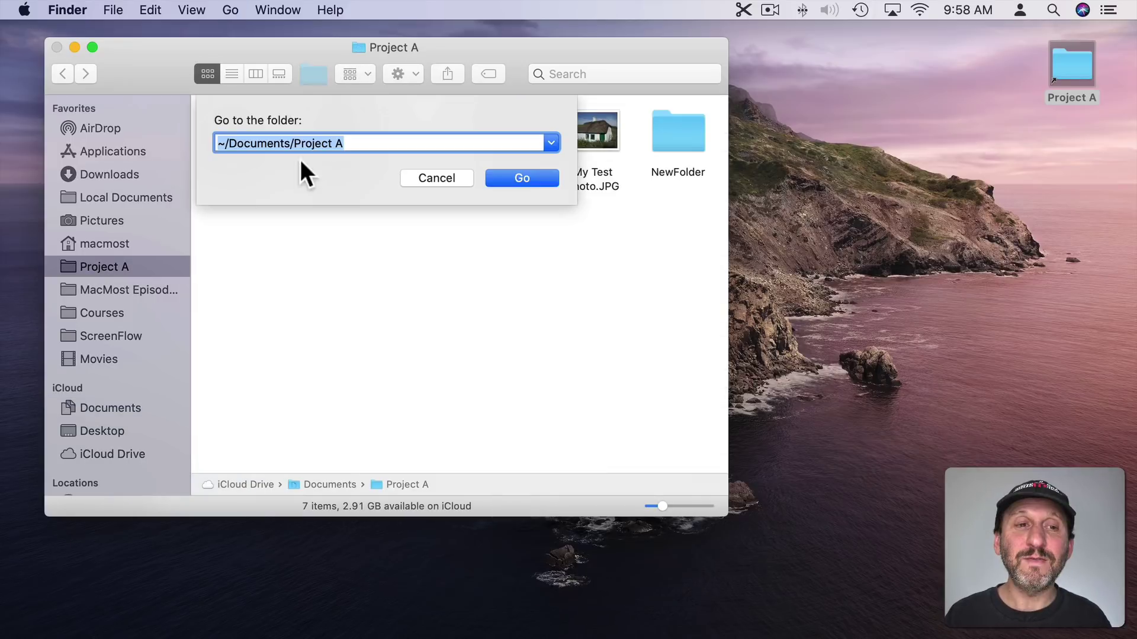
click(551, 143)
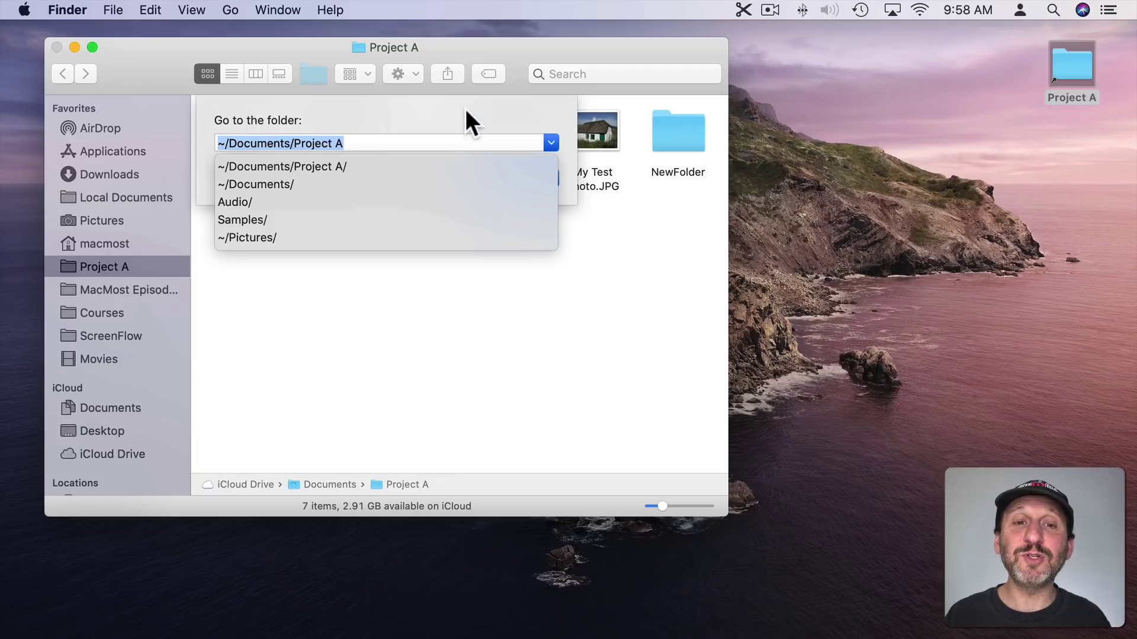
key(Escape)
key(Escape)
Step: Reopen Go to Folder and go to ~/Documents/ from the list of recent paths
key(shift+super+g)
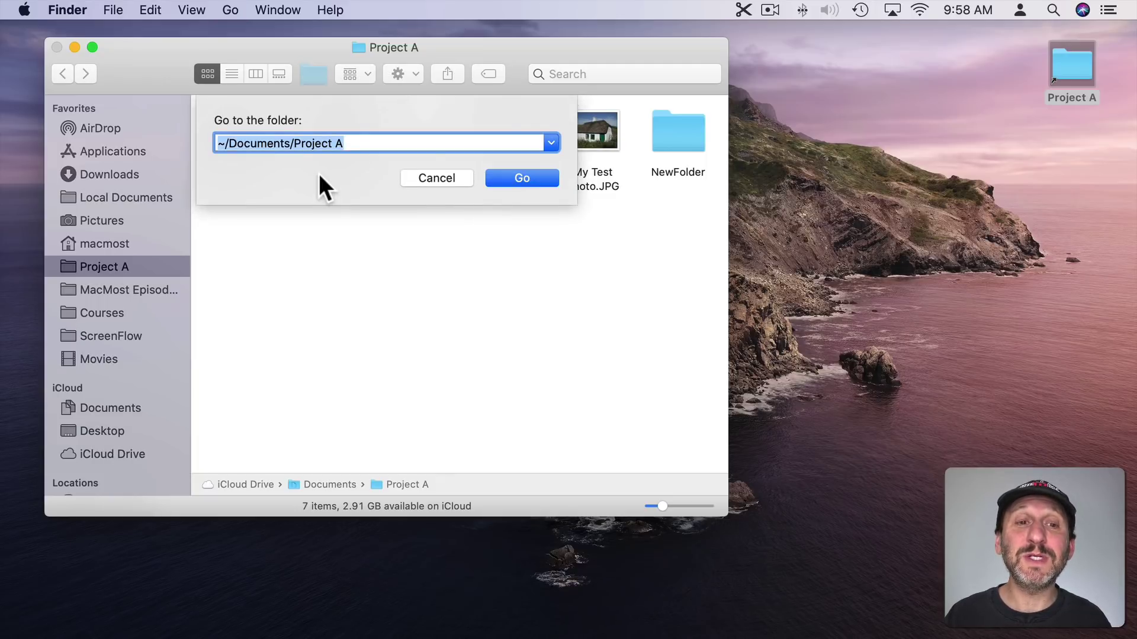
key(Down)
key(Down)
key(Down)
key(Down)
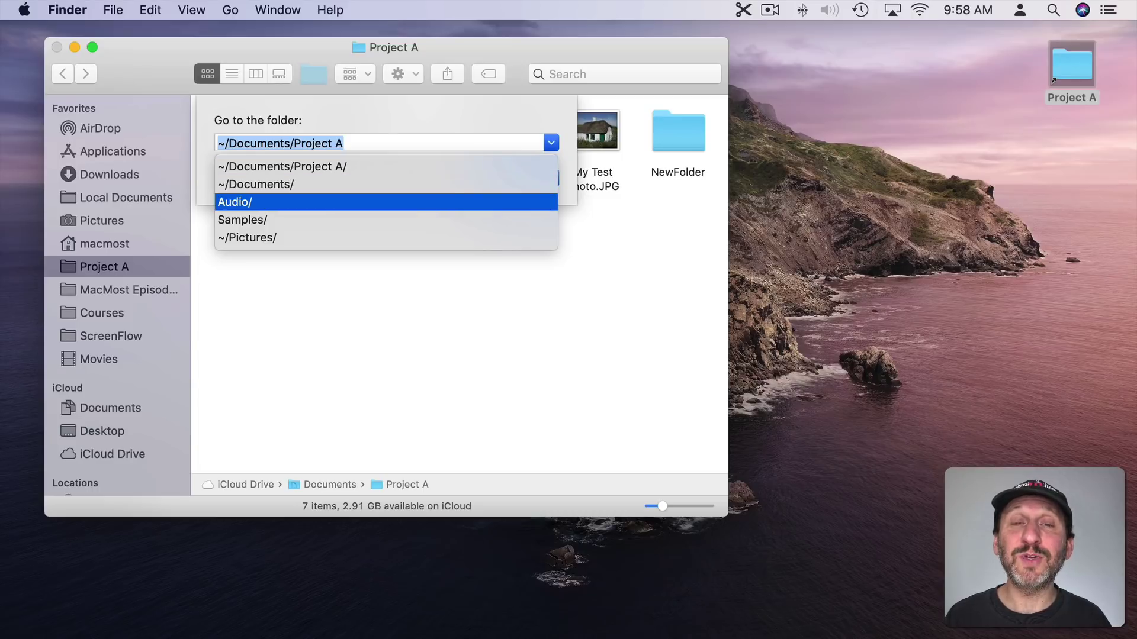
key(Up)
key(Return)
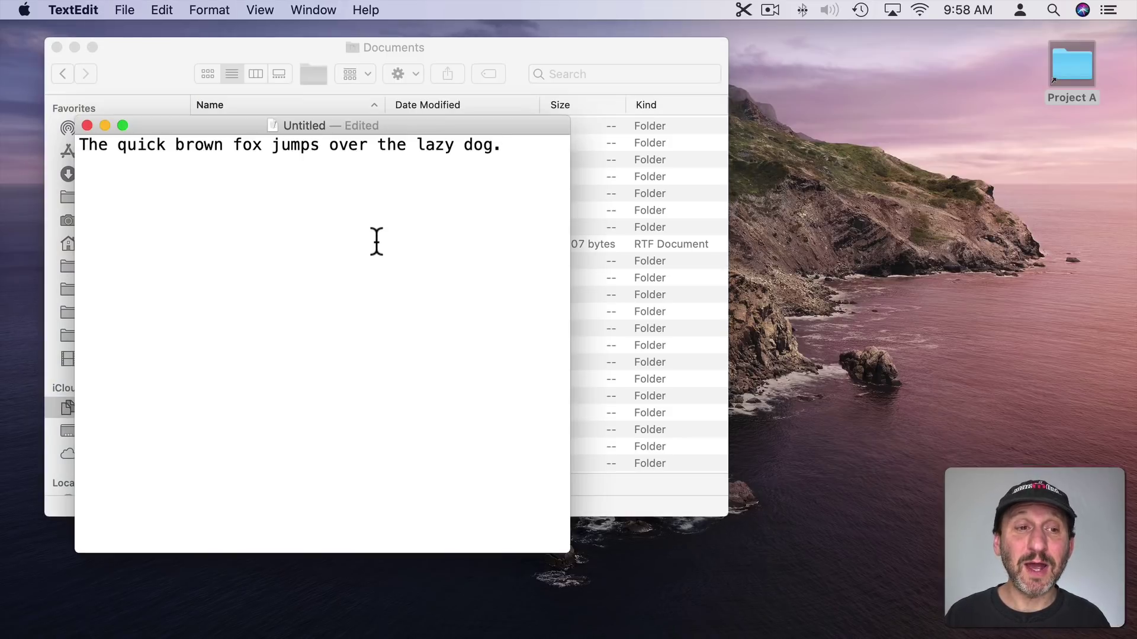
Step: Start saving the untitled TextEdit document and go to ~/Documents/Project A/ from the recent Go to Folder paths
click(127, 10)
click(151, 109)
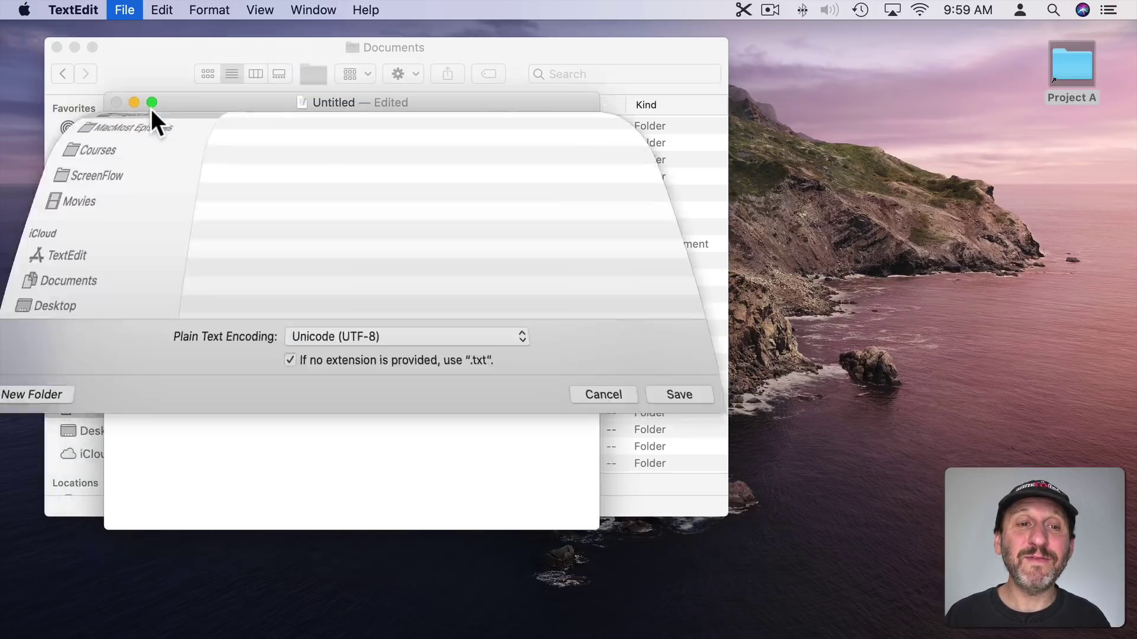
key(shift+super+g)
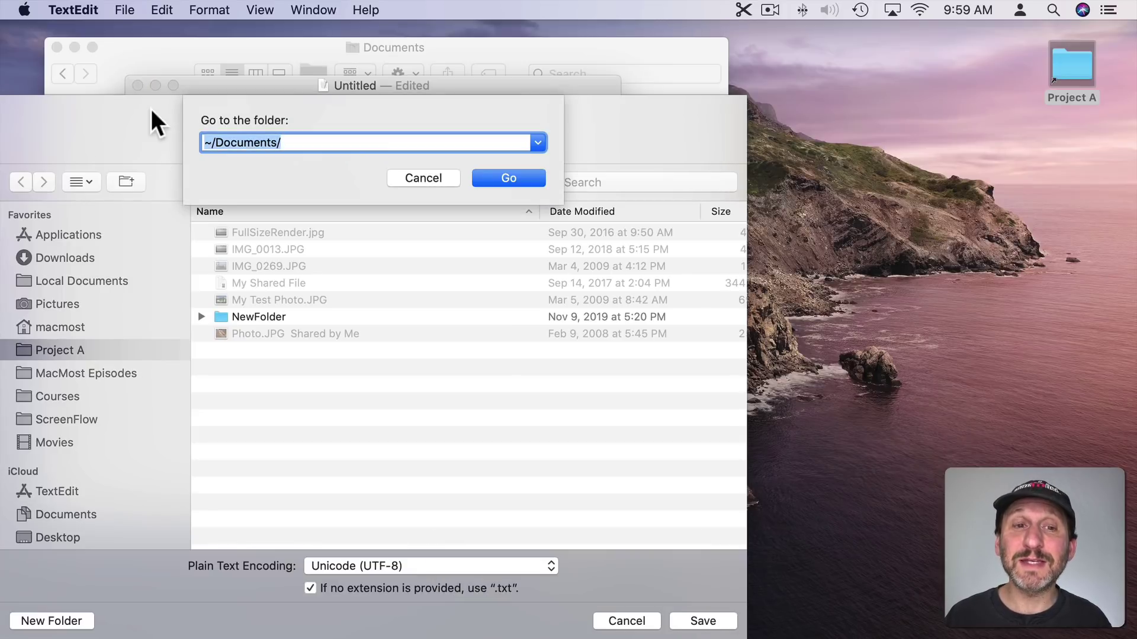
key(Down)
key(Down)
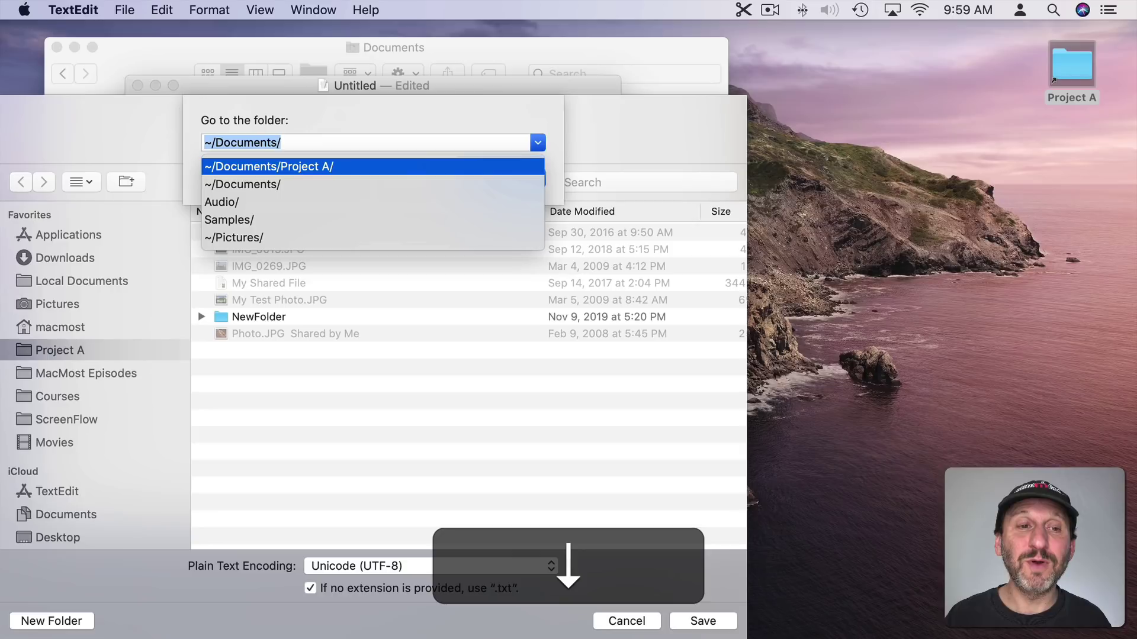
key(Return)
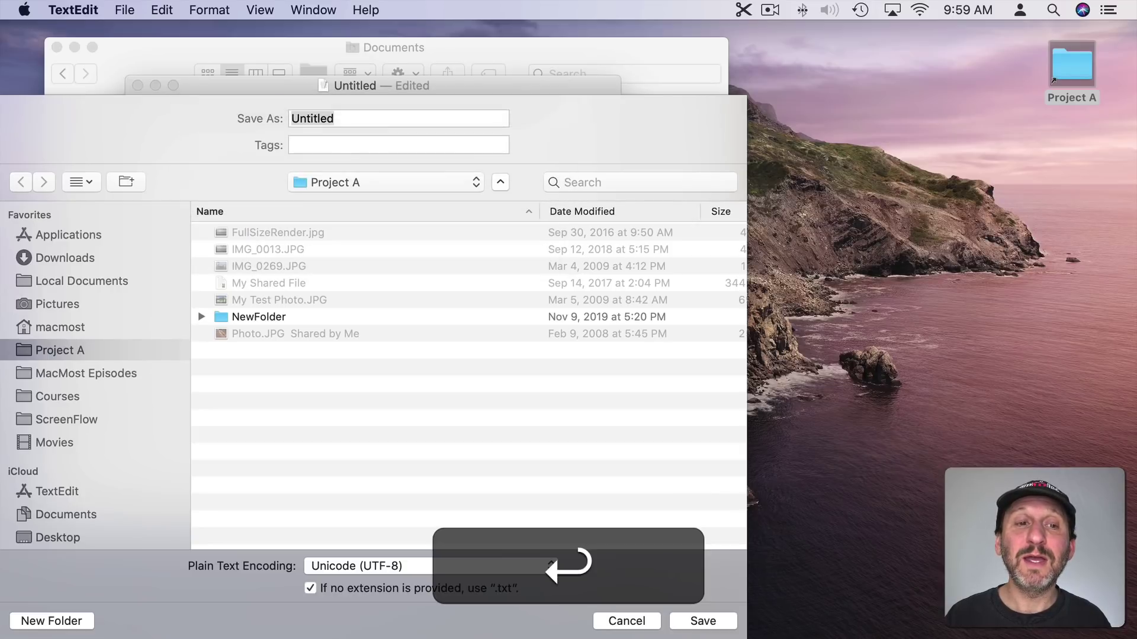
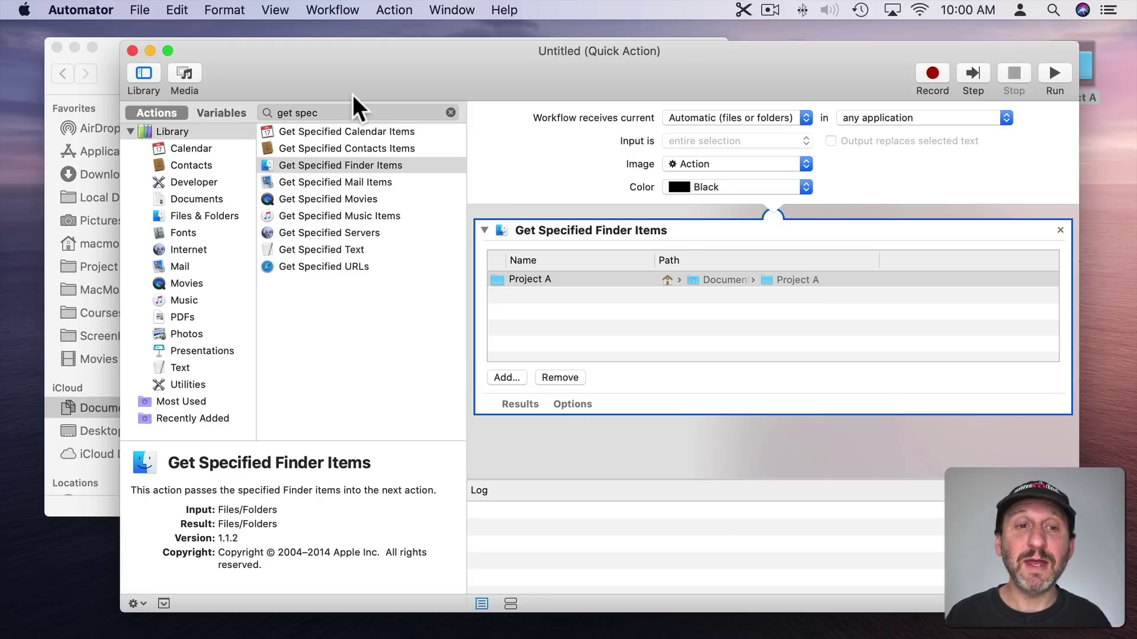
Step: Find the Open Finder Items action and add it after Get Specified Finder Items, keeping Default Application as the opening app
click(327, 108)
key(super+a)
text(open)
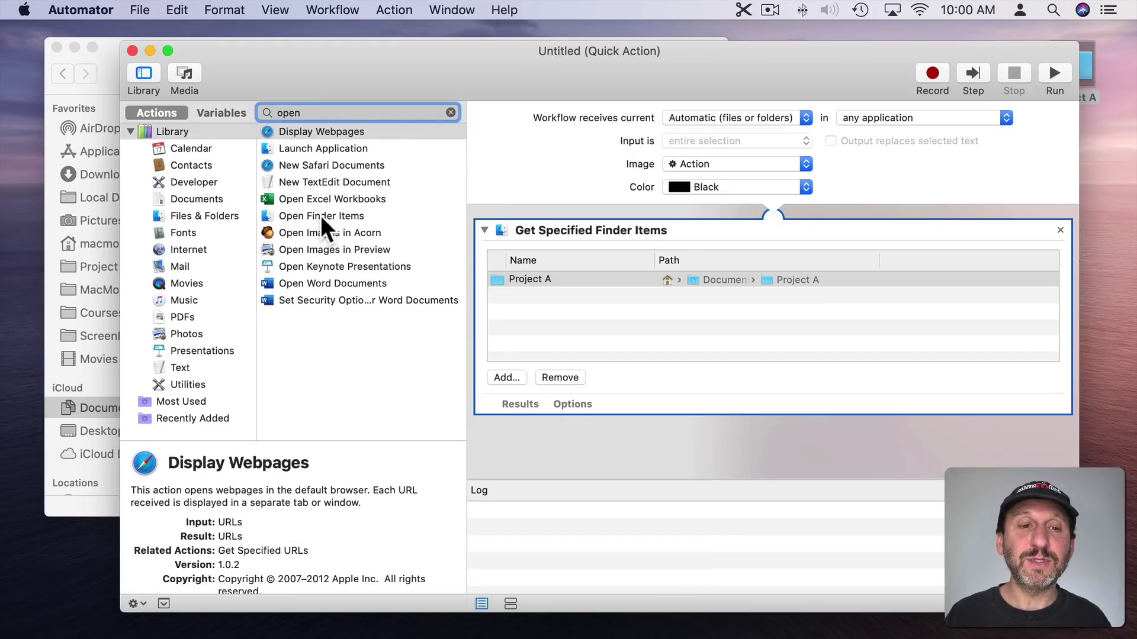
drag(321, 216, 587, 329)
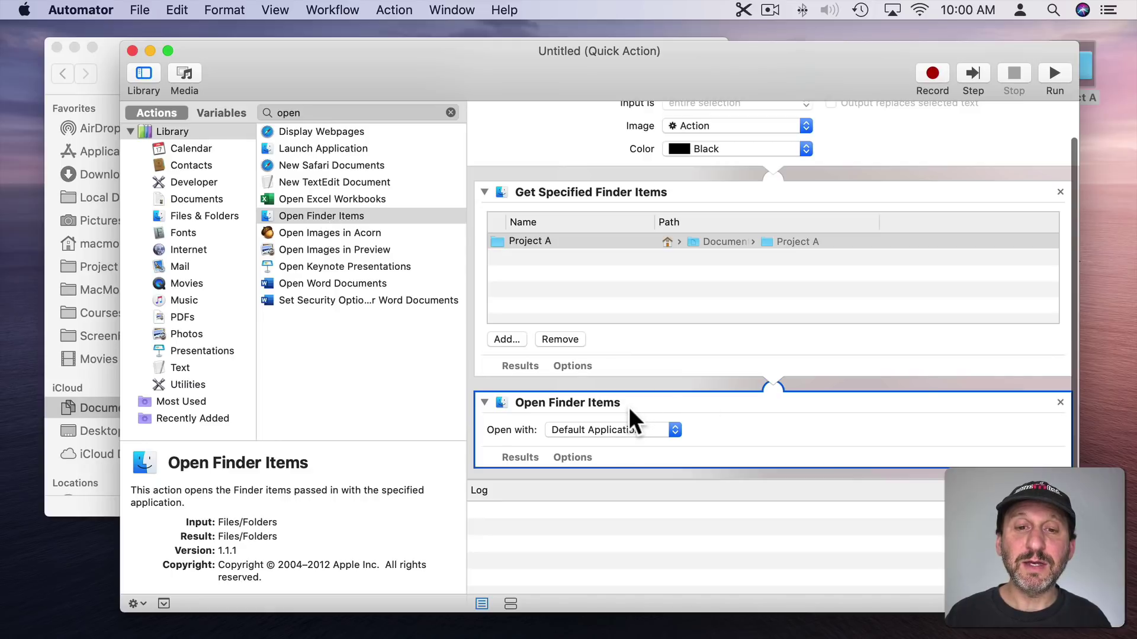
click(606, 428)
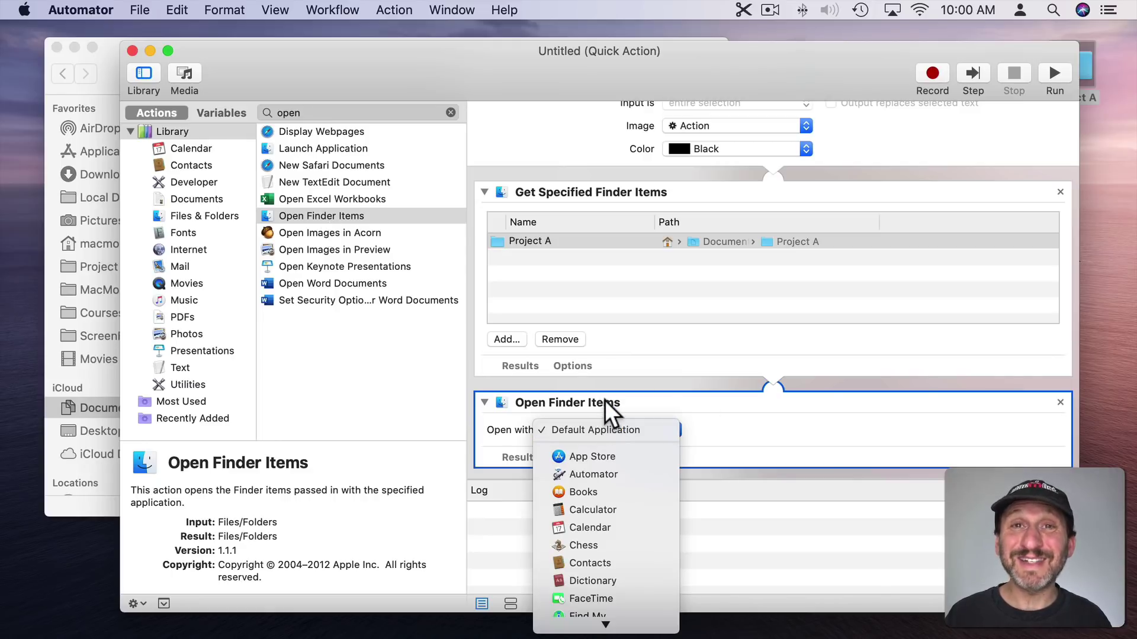
click(604, 400)
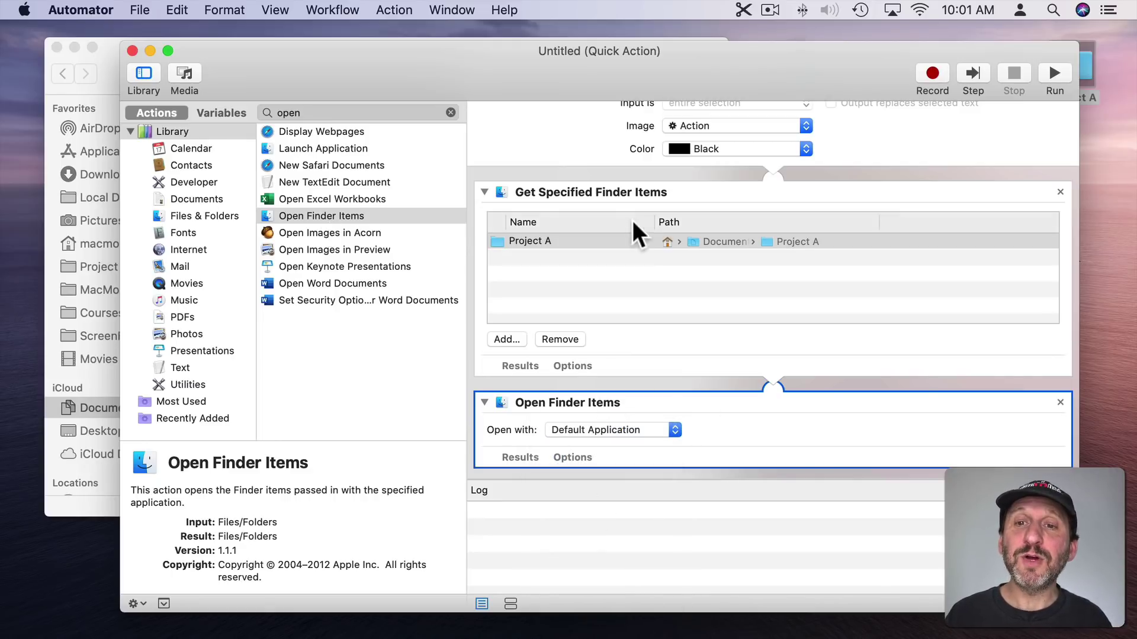
Step: Set the quick action's workflow to receive no input
scroll(581, 141, up, 2)
click(694, 116)
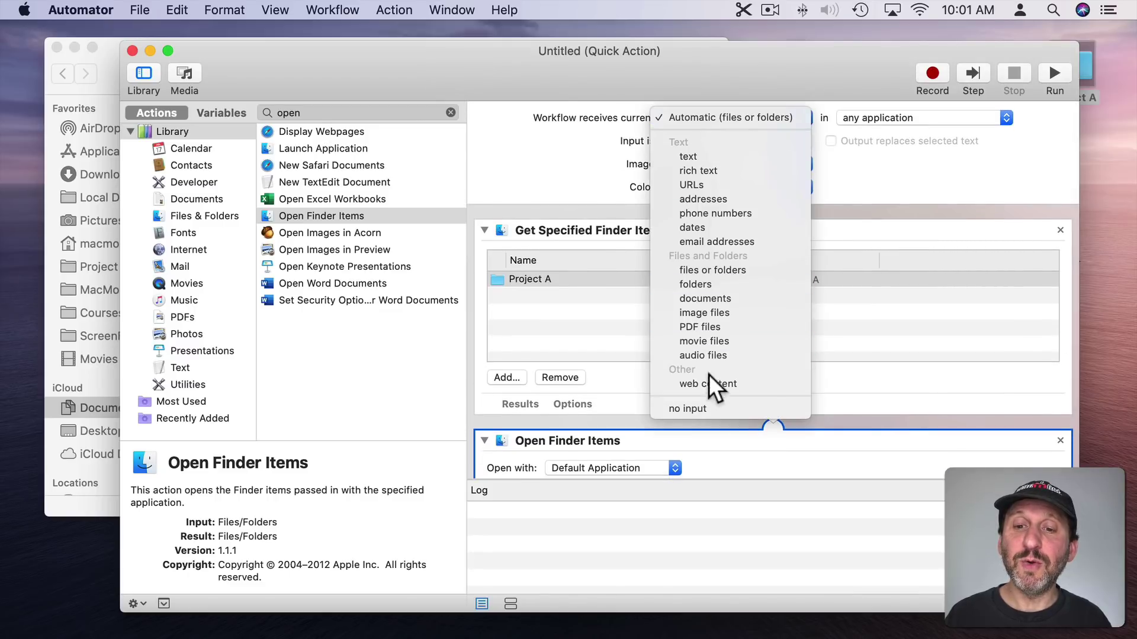
click(709, 409)
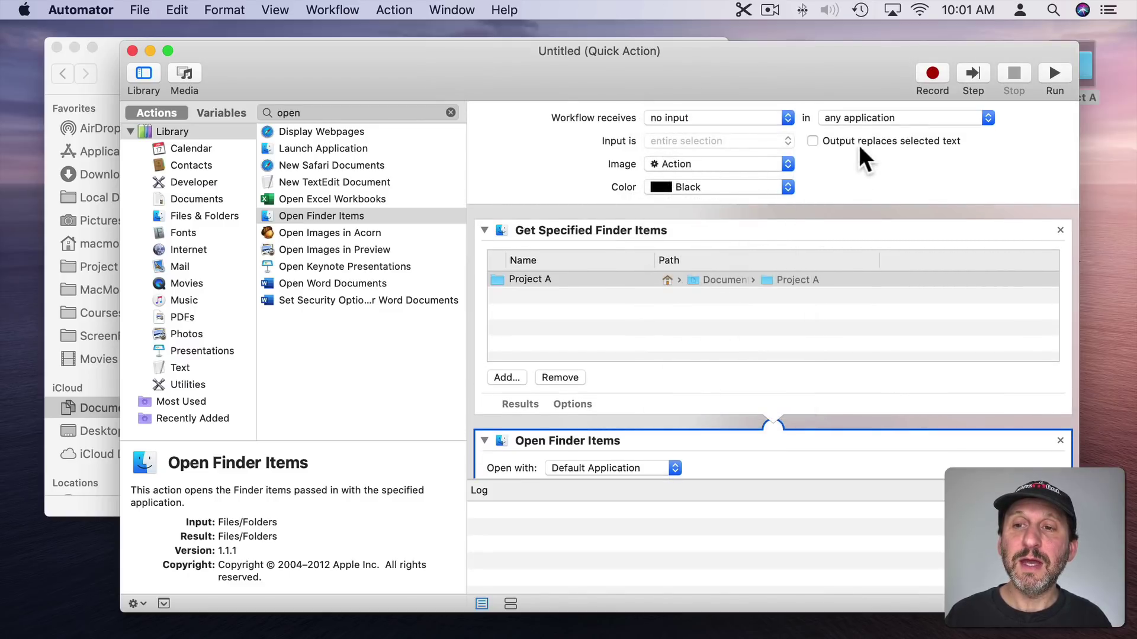
Step: Run the workflow as a test, close the Project A window it opens, and return to Automator
click(1051, 75)
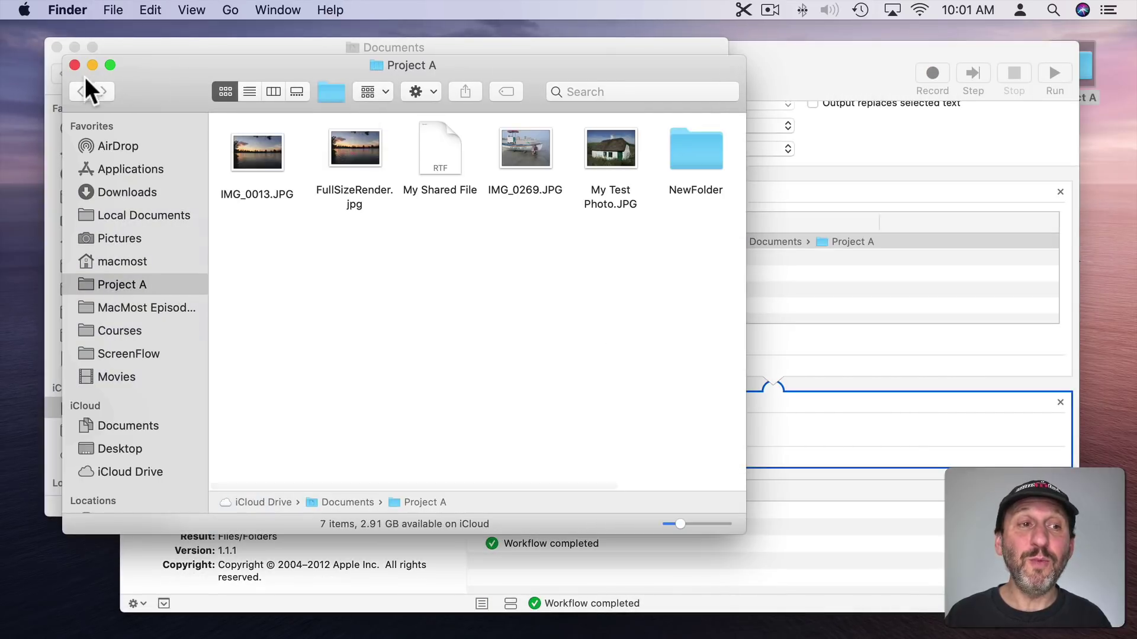
click(75, 65)
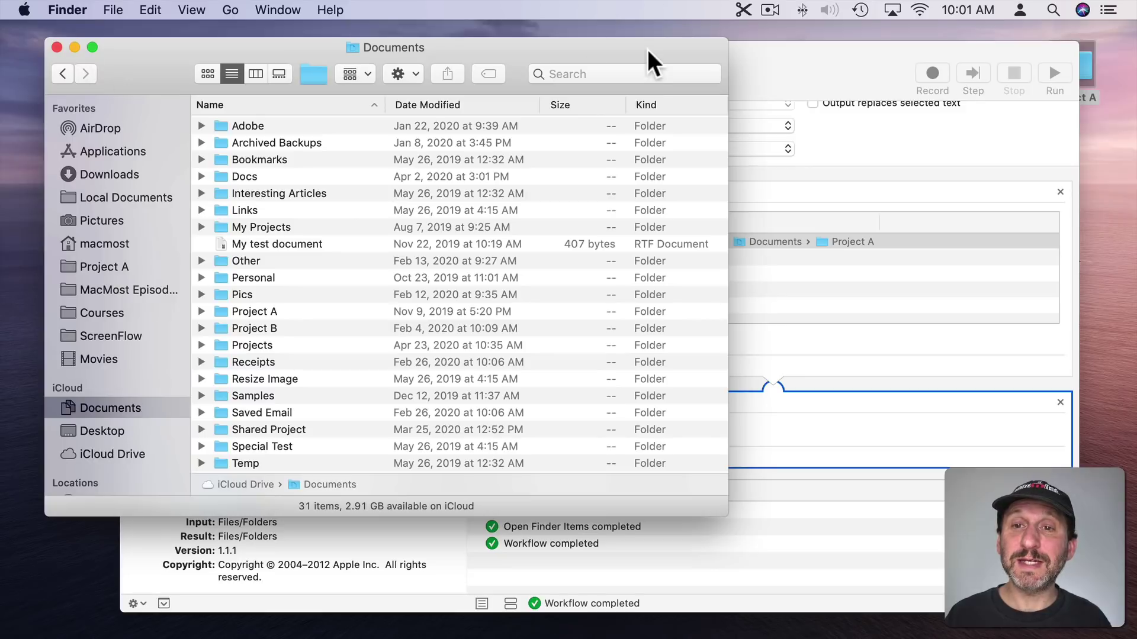
click(779, 64)
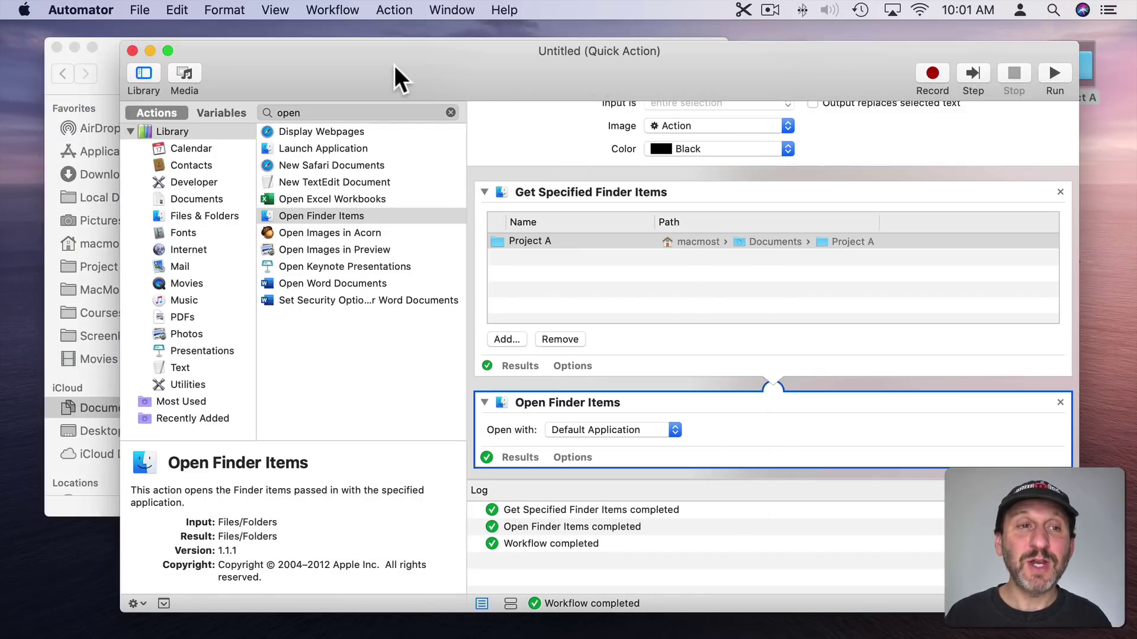
Step: Save the quick action as Go To Project A and quit Automator
click(143, 9)
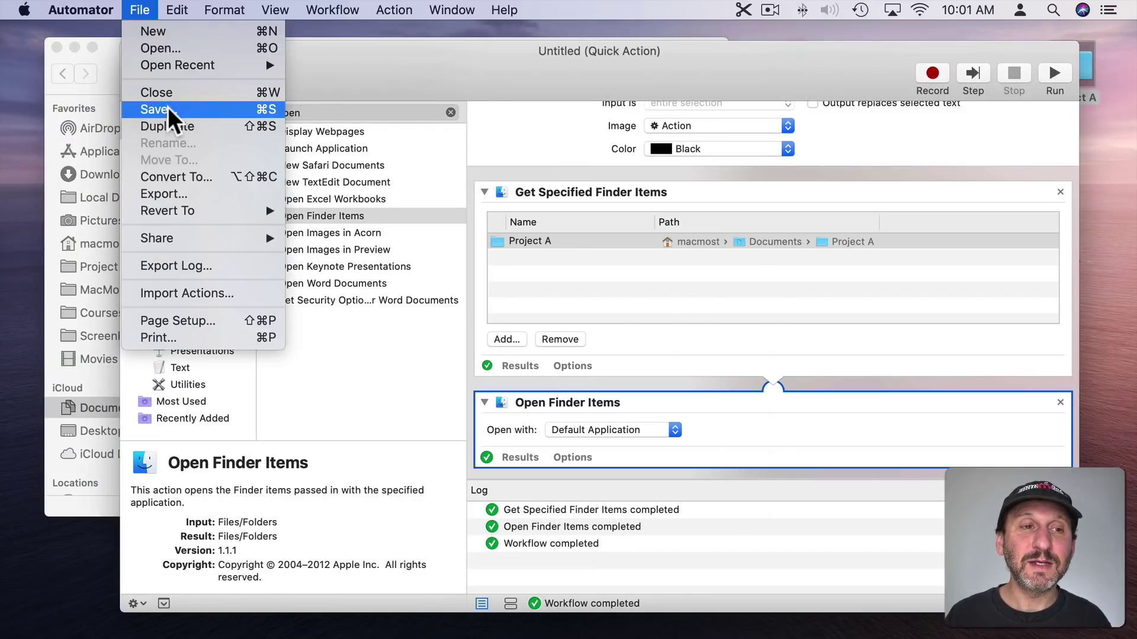
click(169, 109)
text(Go )
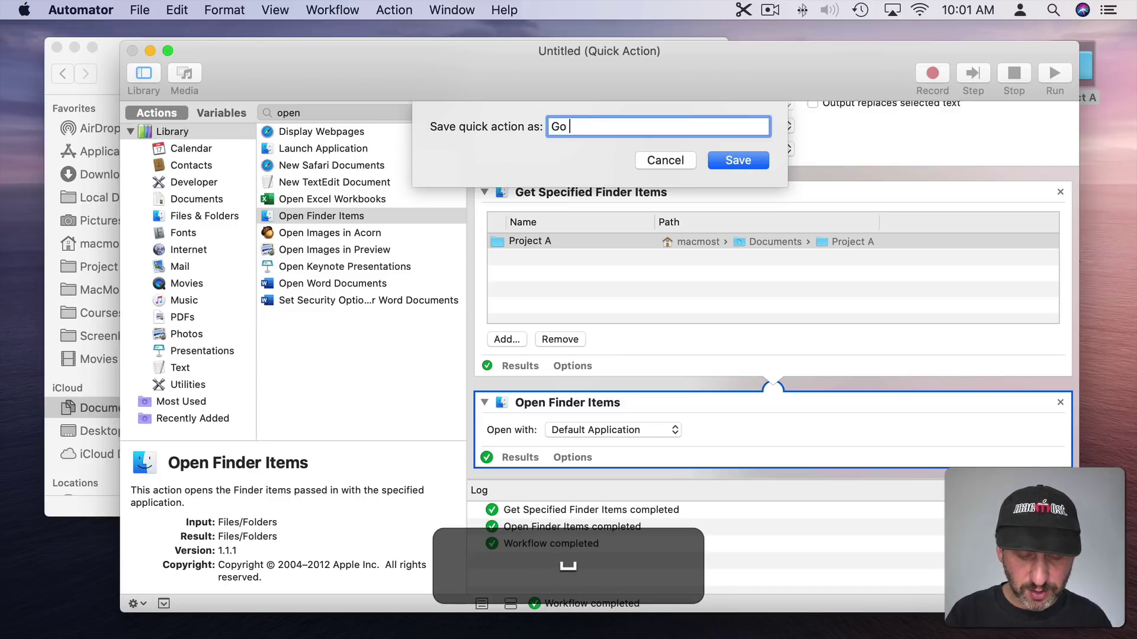
text(To Project A)
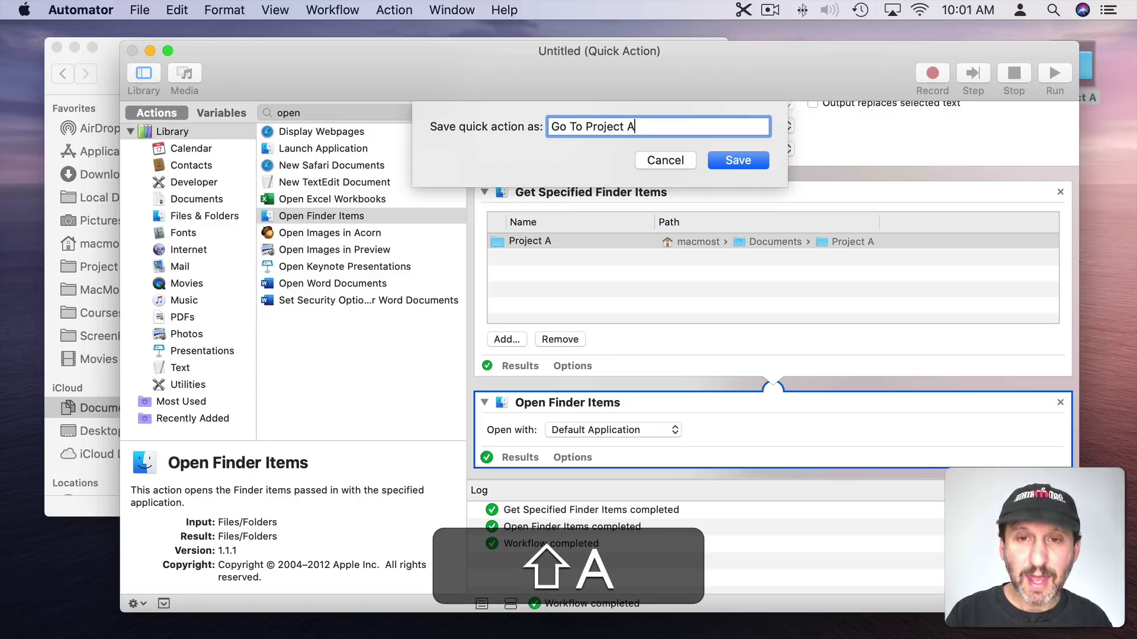
key(Return)
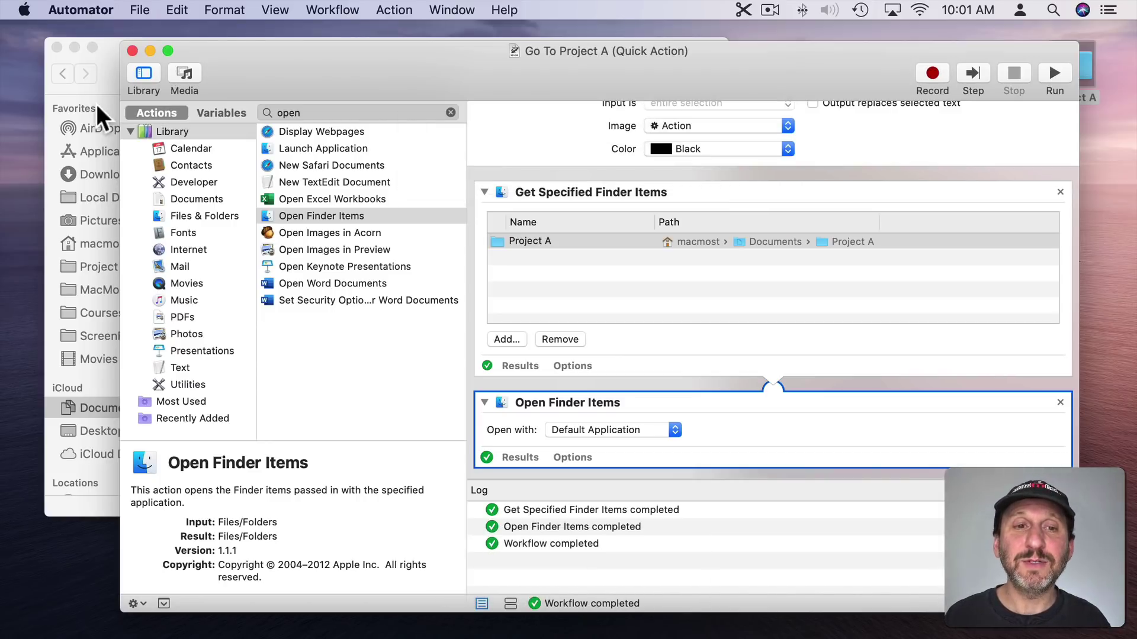
click(91, 12)
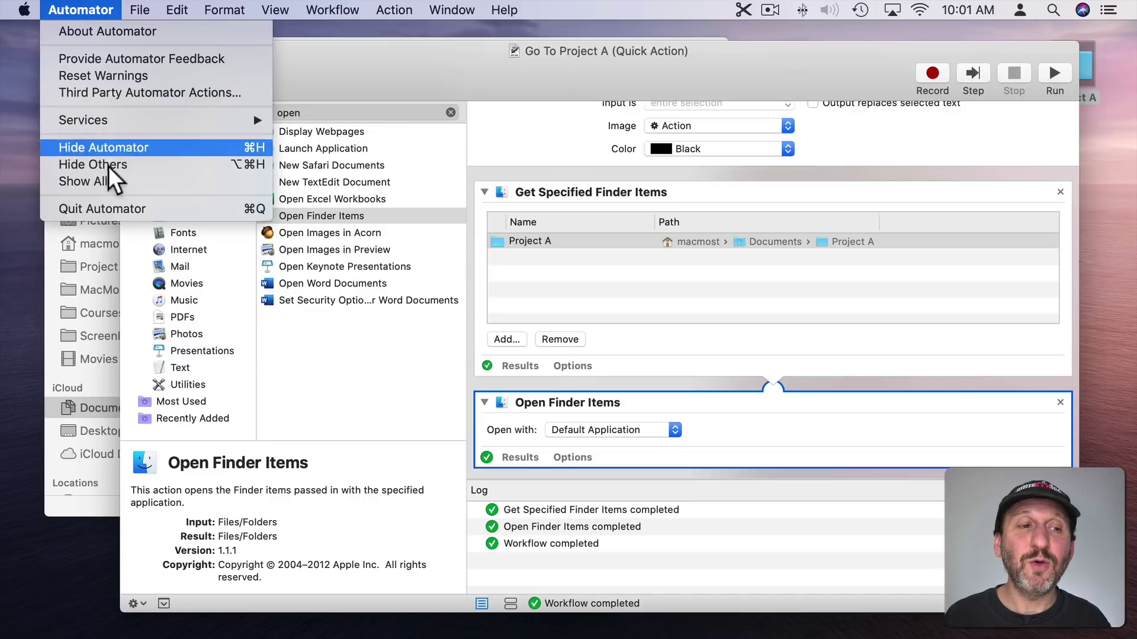
click(112, 205)
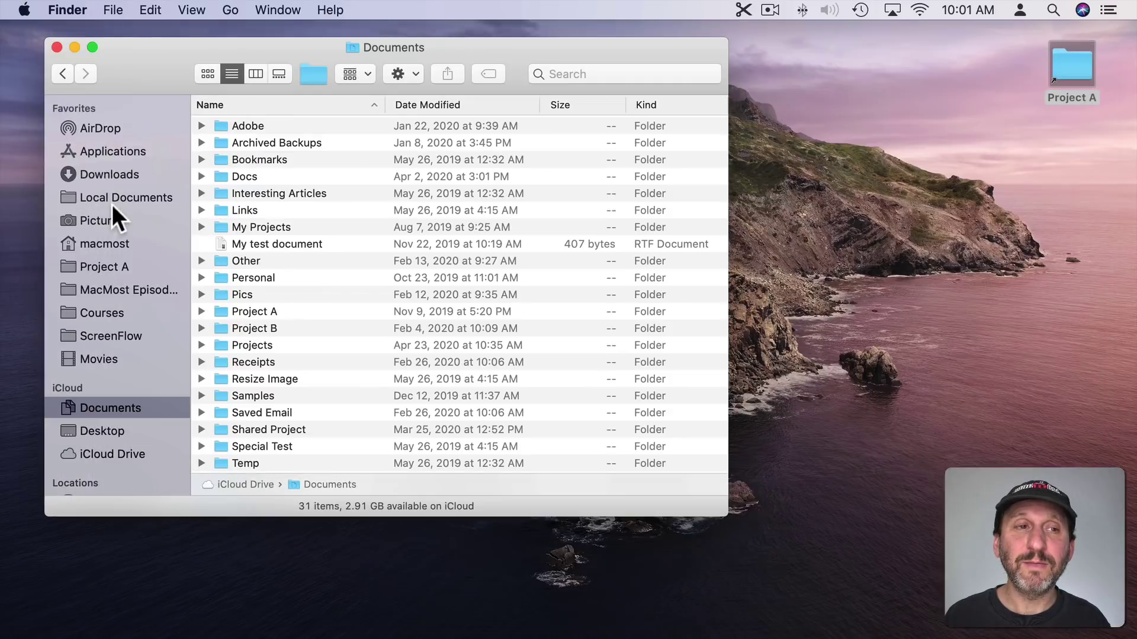
Step: Look at the Finder services, and open the App Shortcuts category of the Keyboard settings in System Preferences
click(83, 11)
mouse_move(98, 119)
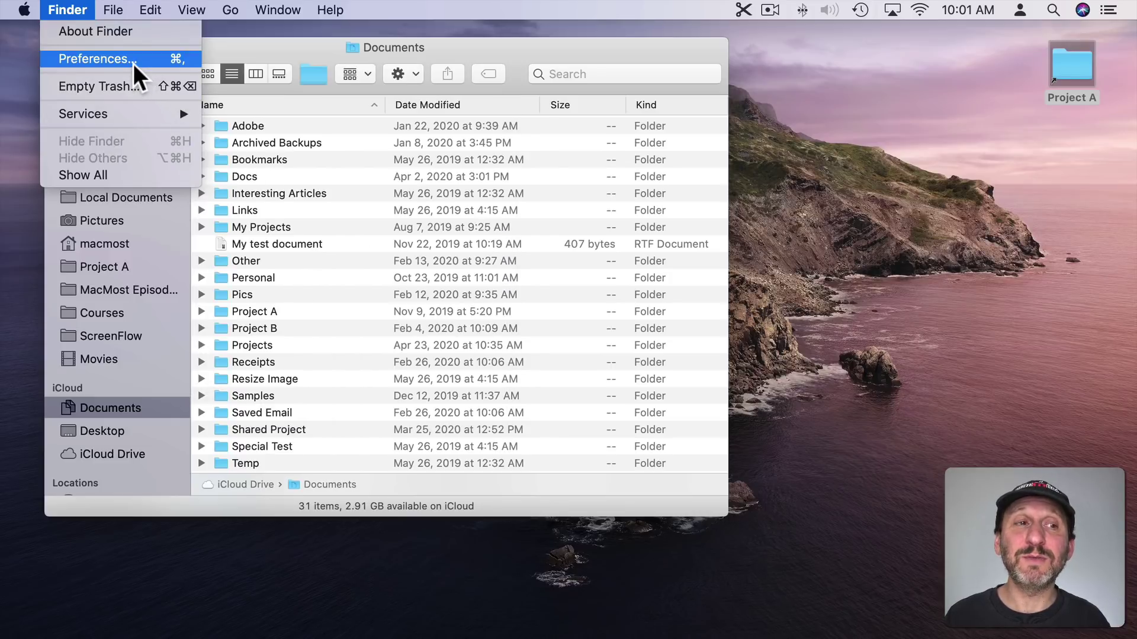
mouse_move(24, 9)
click(40, 55)
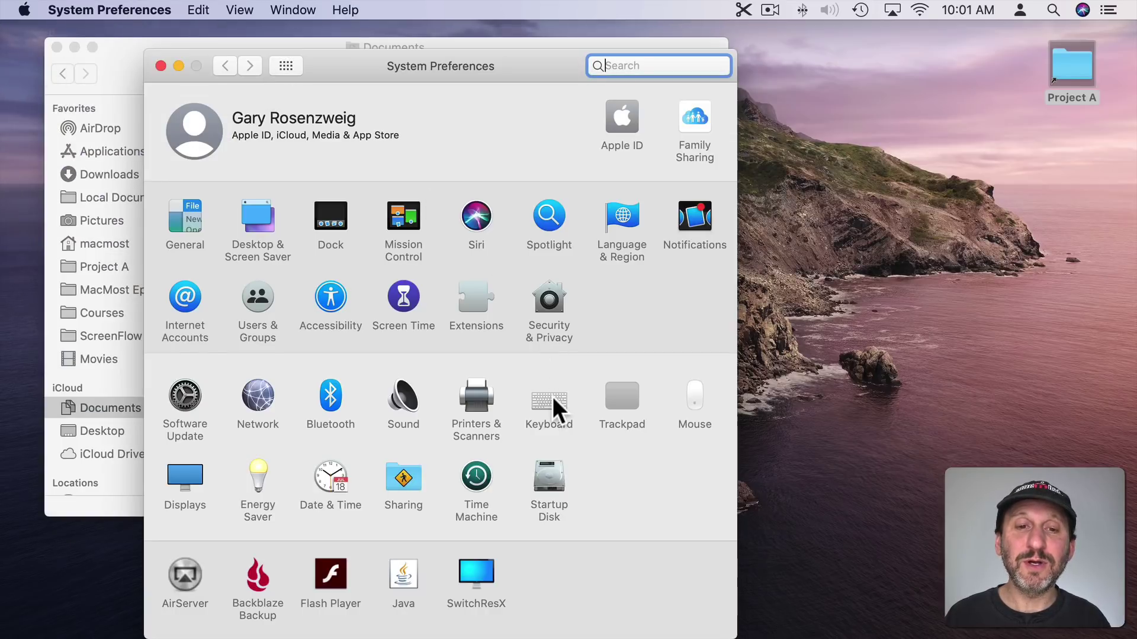
click(553, 395)
click(415, 113)
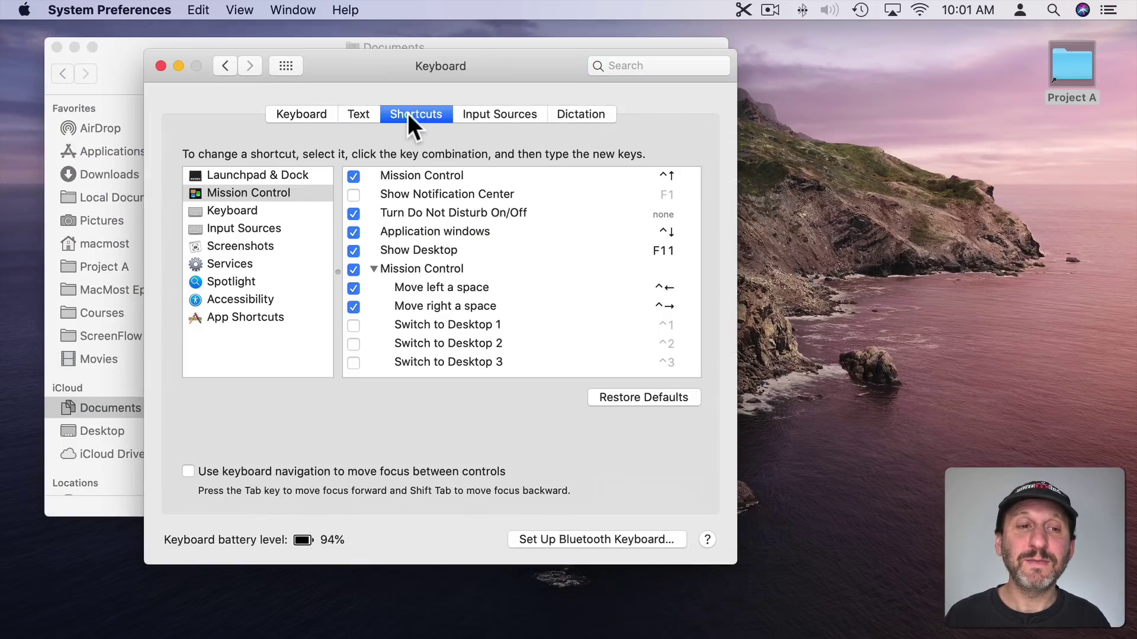
click(236, 315)
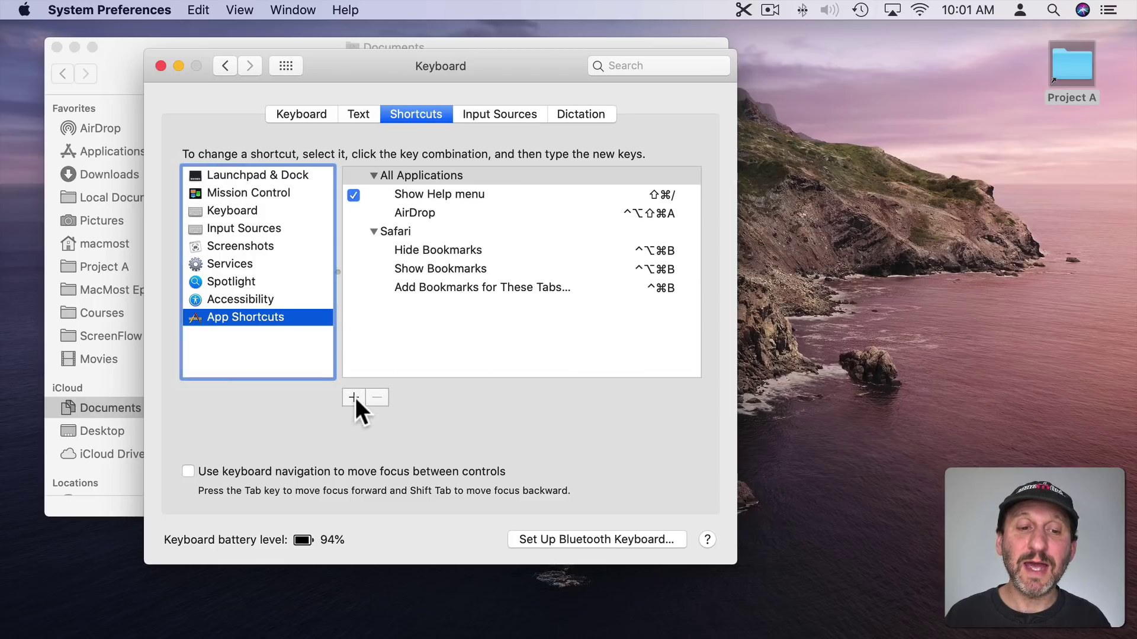
Step: Add an app shortcut for All Applications with the menu title Go To Project A and the key combination Option-Shift-Command-G
click(354, 397)
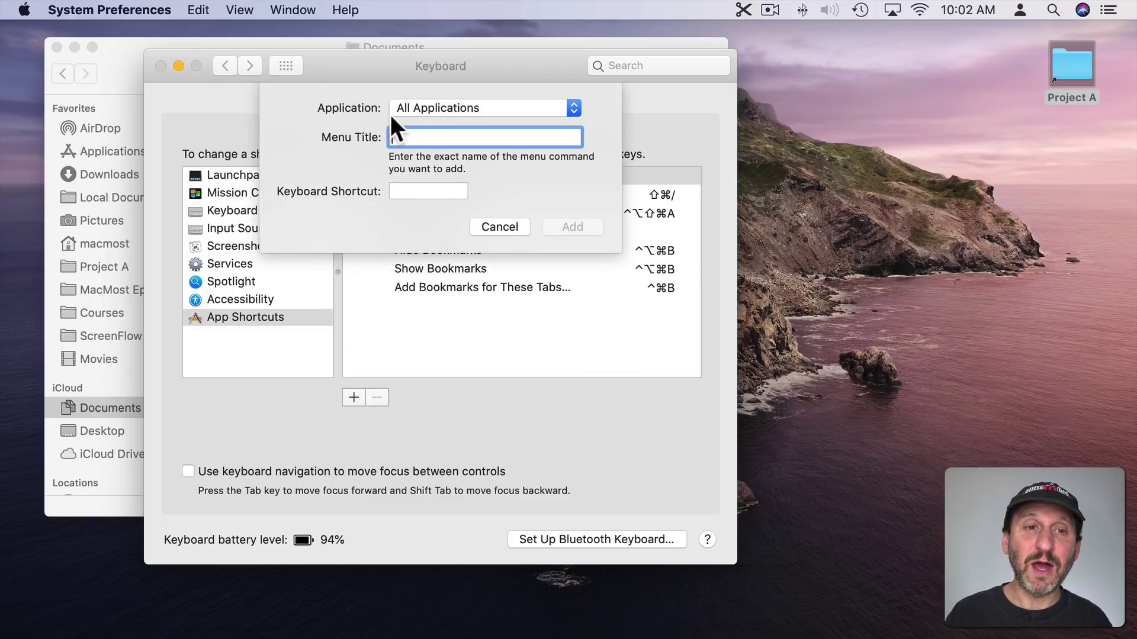
text(G)
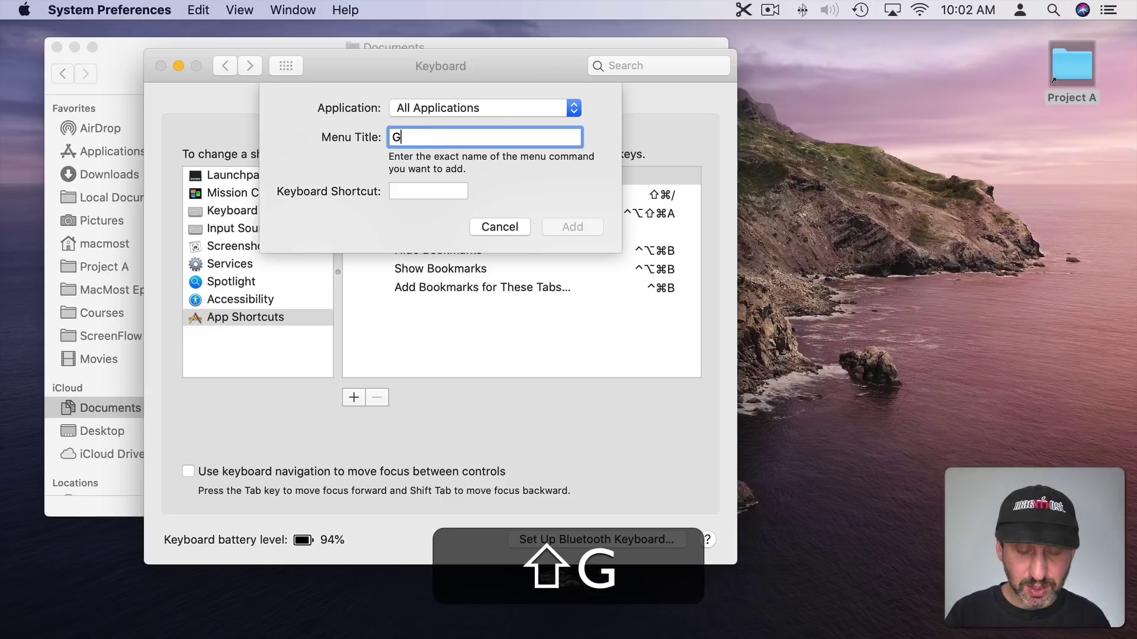
text(o To Pr)
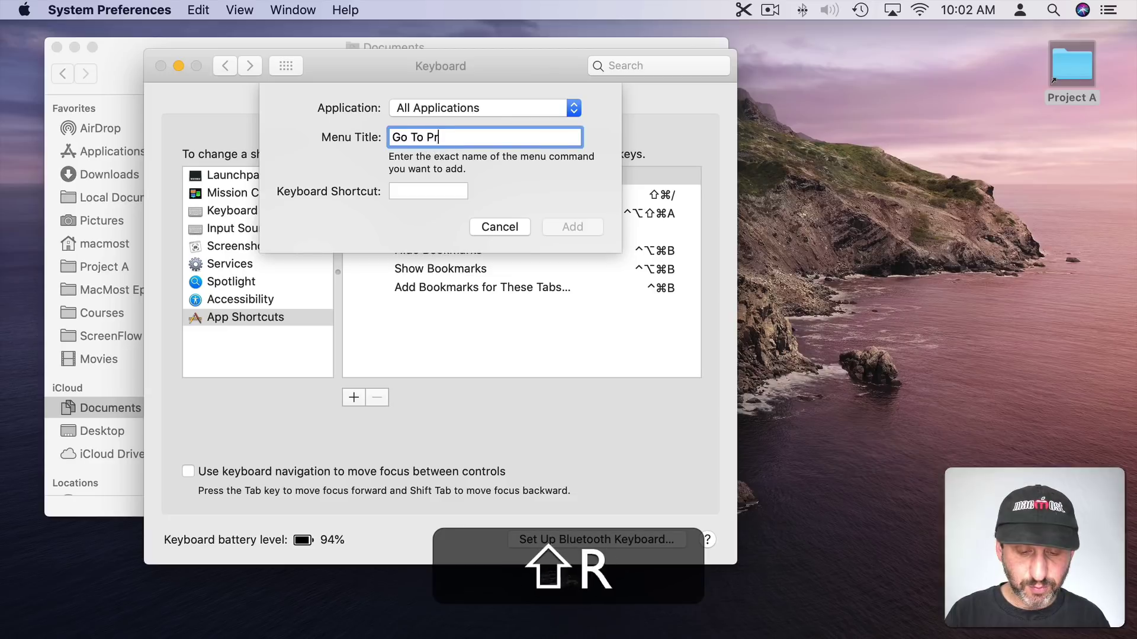
text(oject A)
click(412, 185)
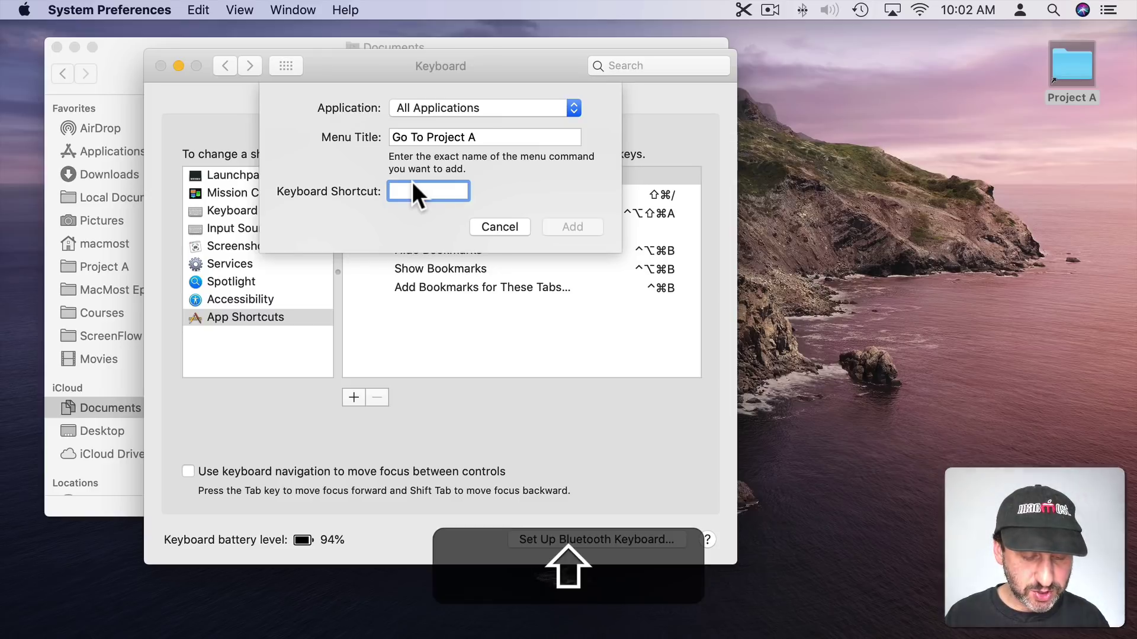
key(alt+shift+super+g)
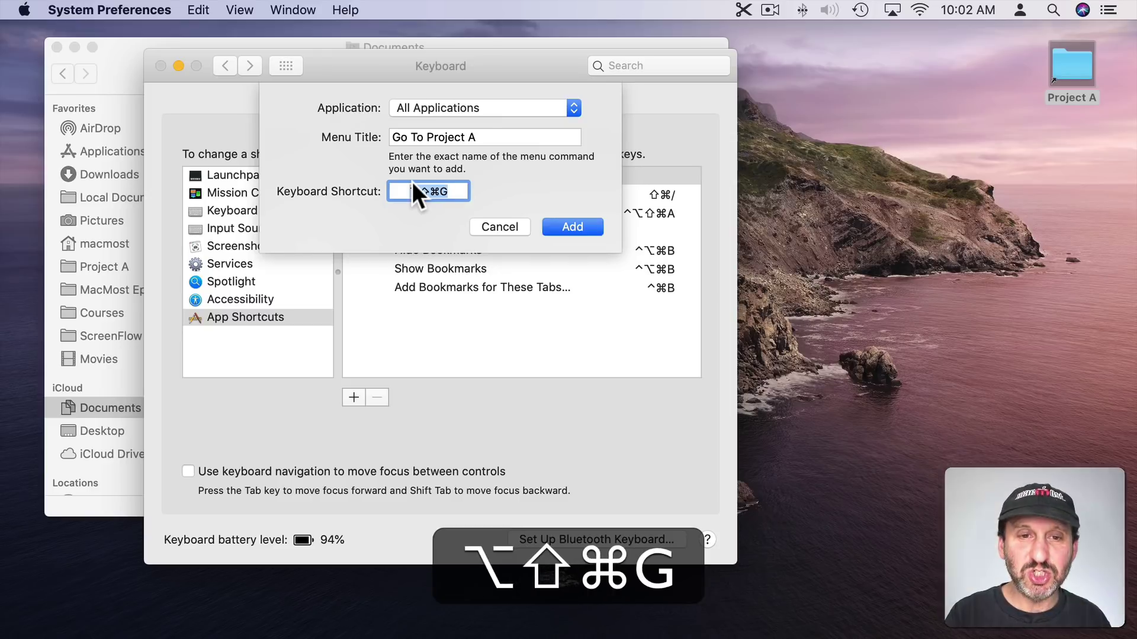
click(561, 225)
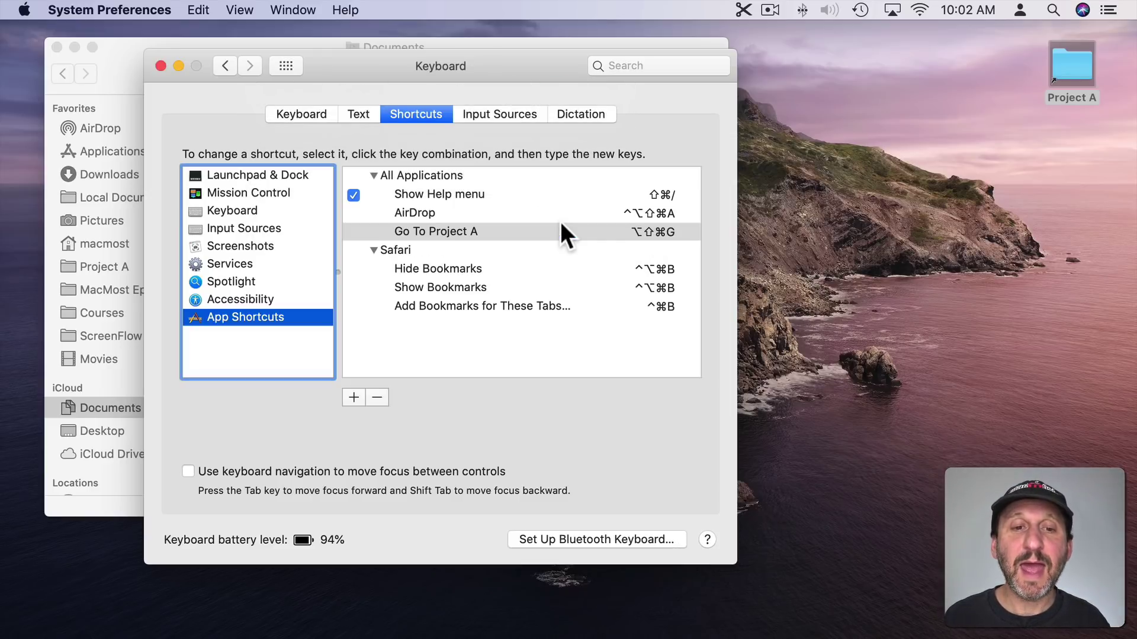
Step: Switch to Finder and check its services for the Go To Project A entry and its assigned shortcut
click(39, 24)
click(70, 10)
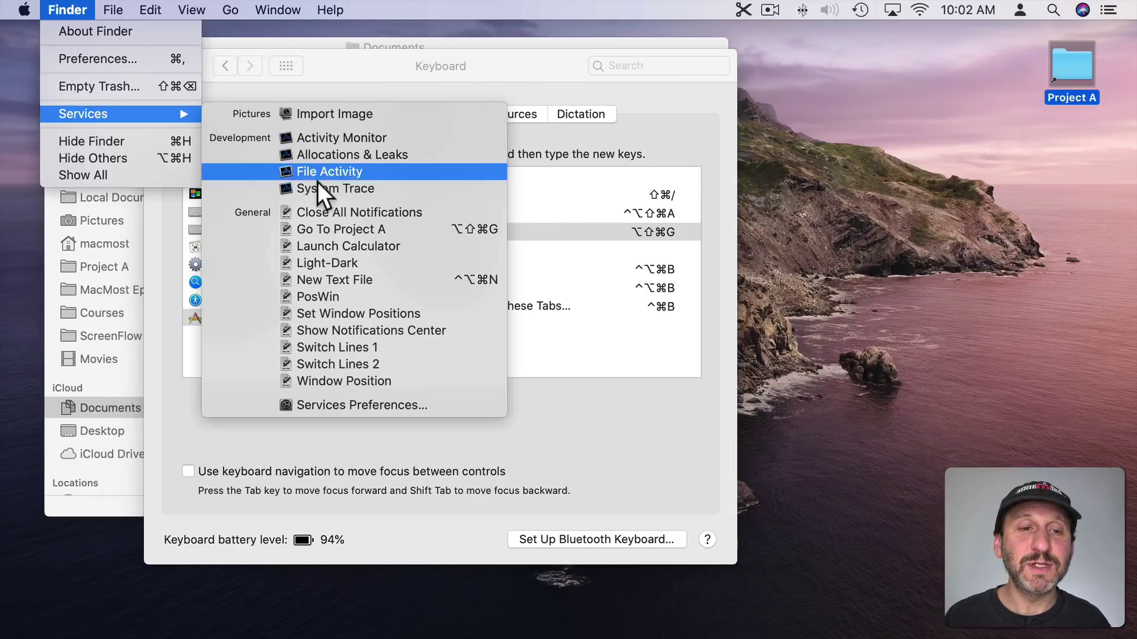
click(450, 228)
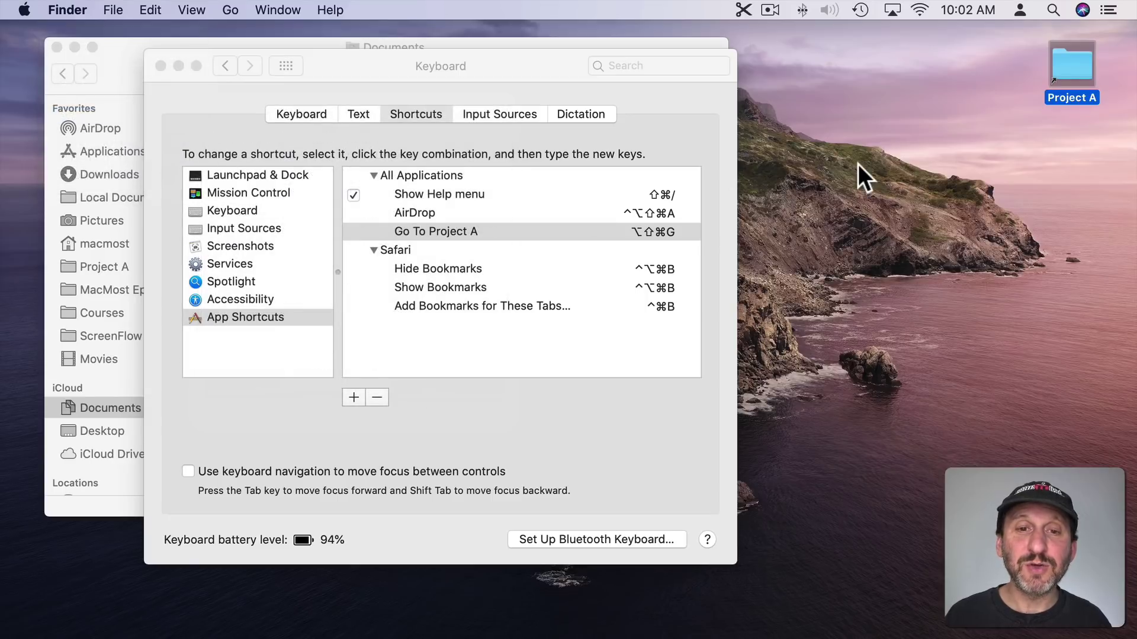
Step: Run Go To Project A with its assigned shortcut, allow Finder access to the Documents folder, and close the Project A window
key(alt+shift+super)
key(alt+shift+super+g)
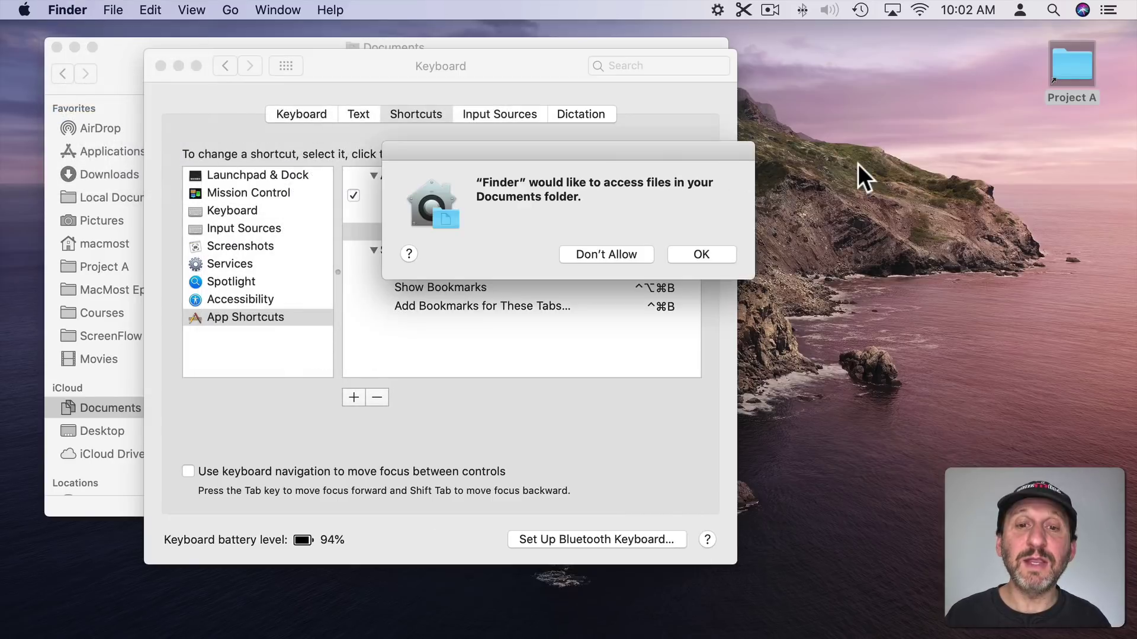
click(703, 254)
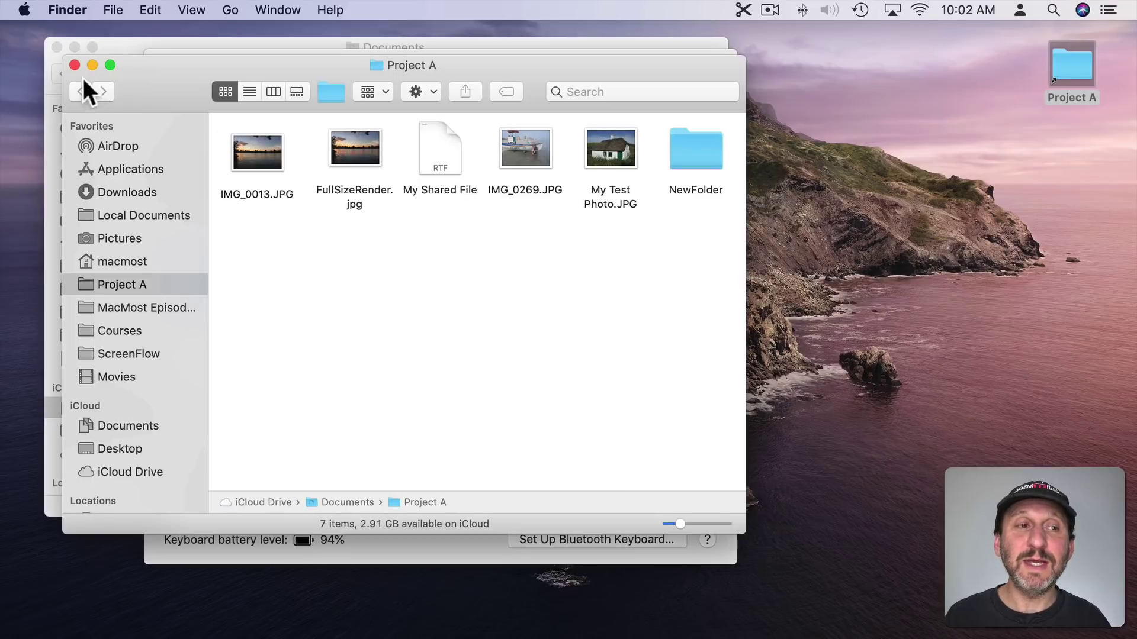
click(74, 64)
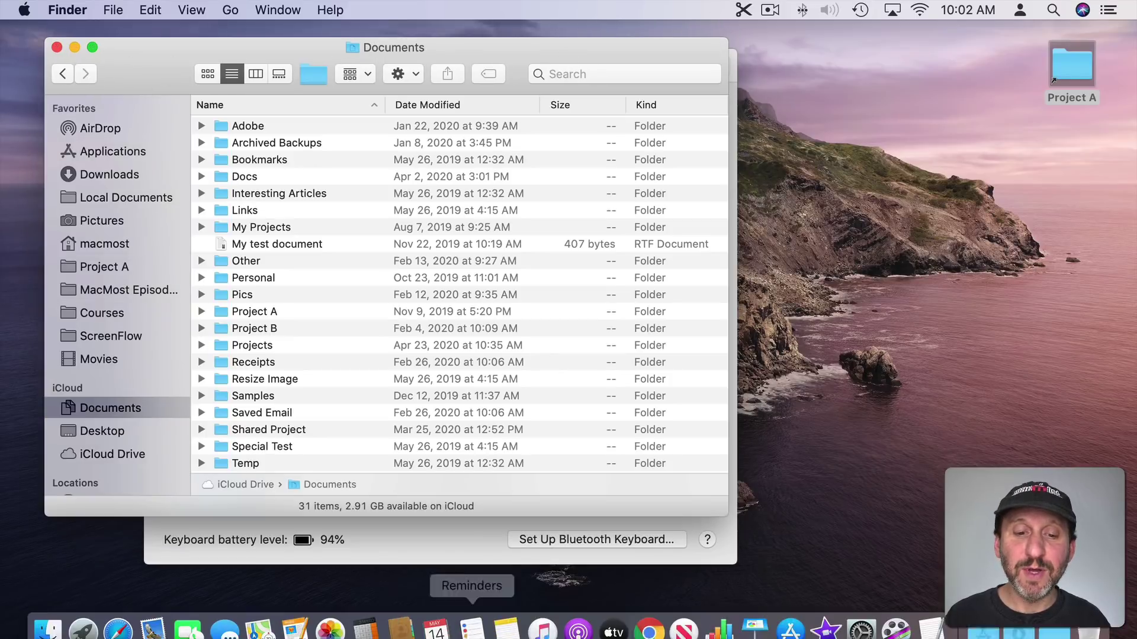
Step: Switch to TextEdit, run Go To Project A with Option-Shift-Command-G, allow access to the Documents folder, and repeat it after closing the Project A window
click(931, 616)
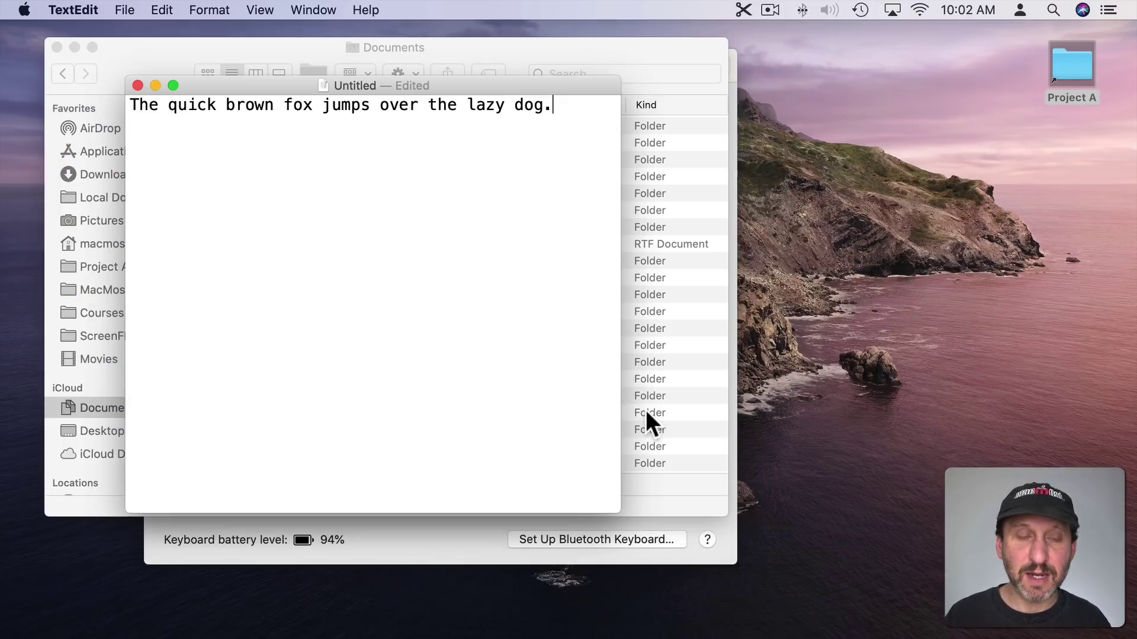
key(alt+shift+super+g)
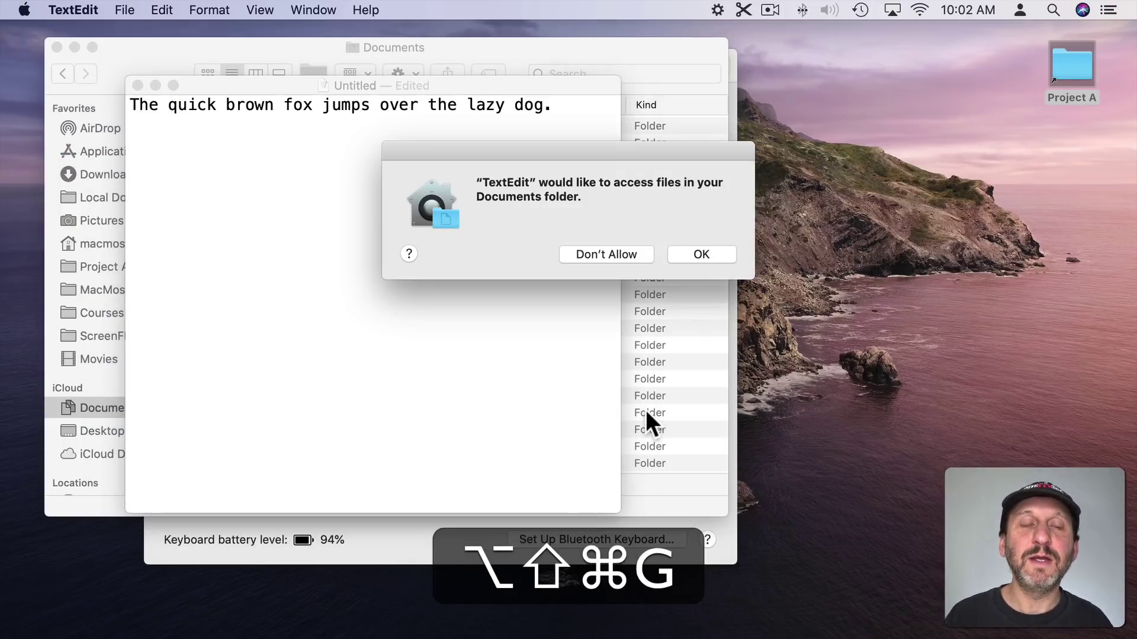
click(704, 257)
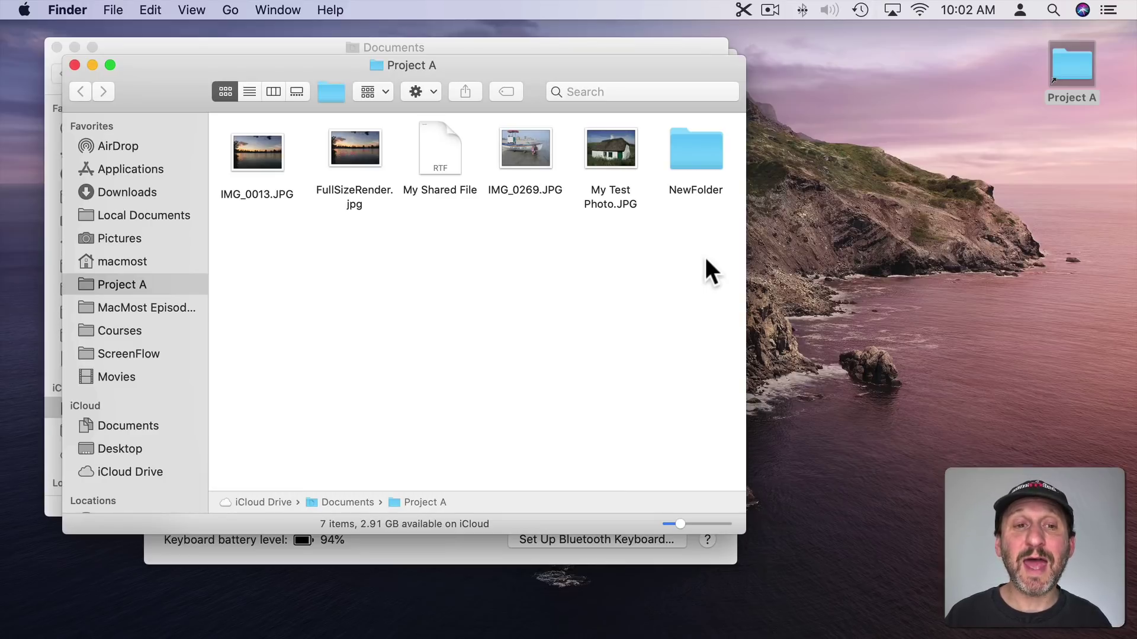
click(76, 64)
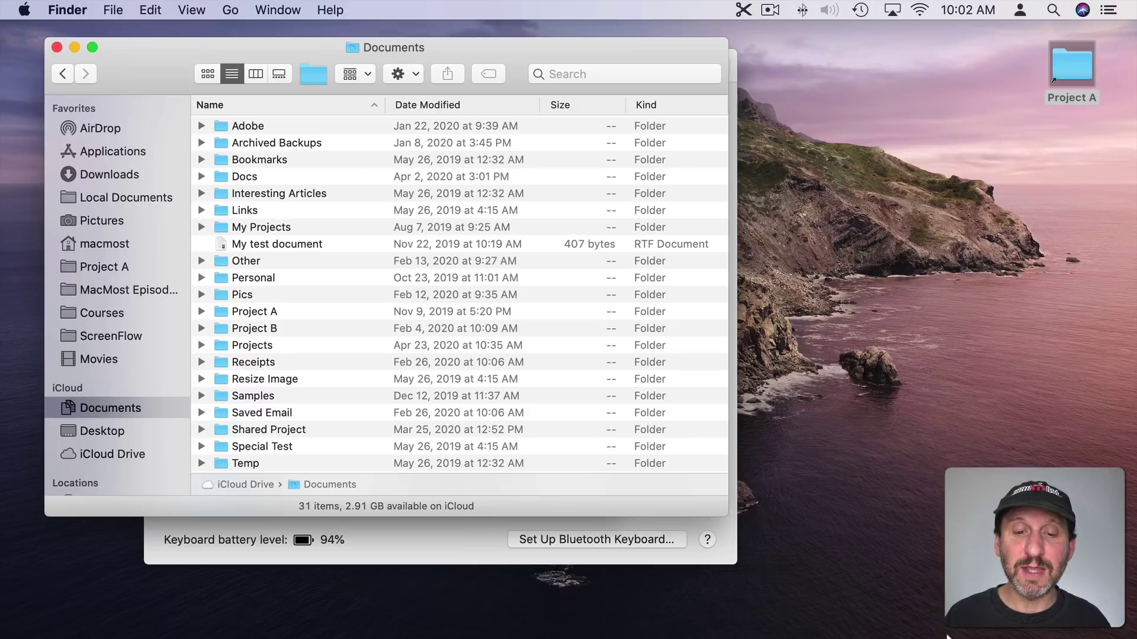
click(934, 619)
key(alt+shift+super+g)
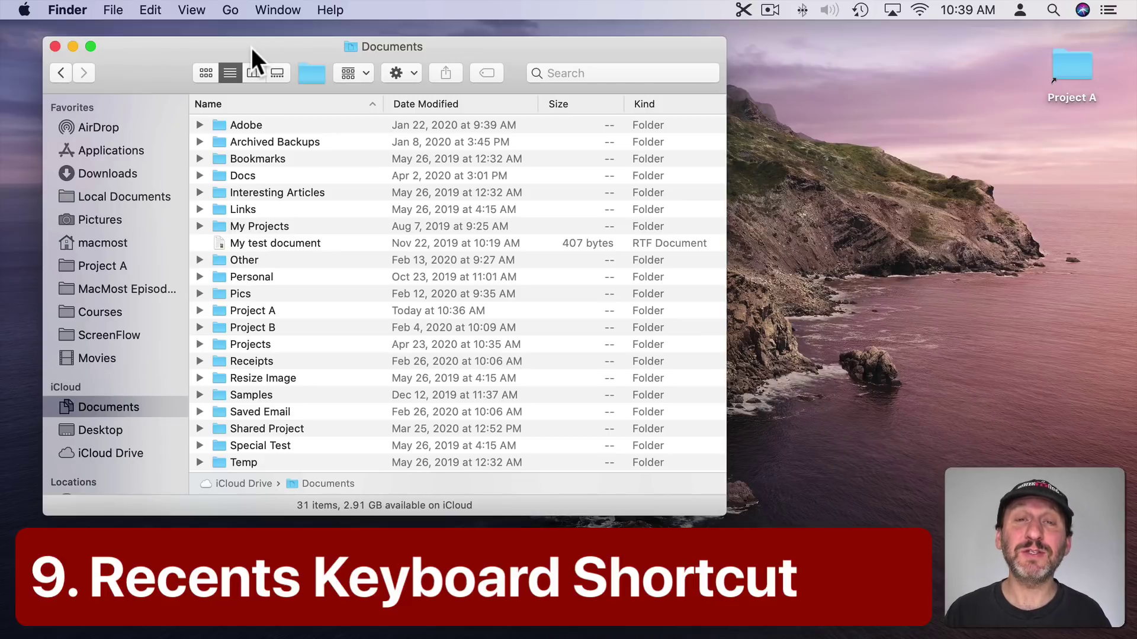
Step: Check Finder's recent folders for Project A, and open the App Shortcuts category of the Keyboard settings in System Preferences
click(232, 7)
mouse_move(294, 304)
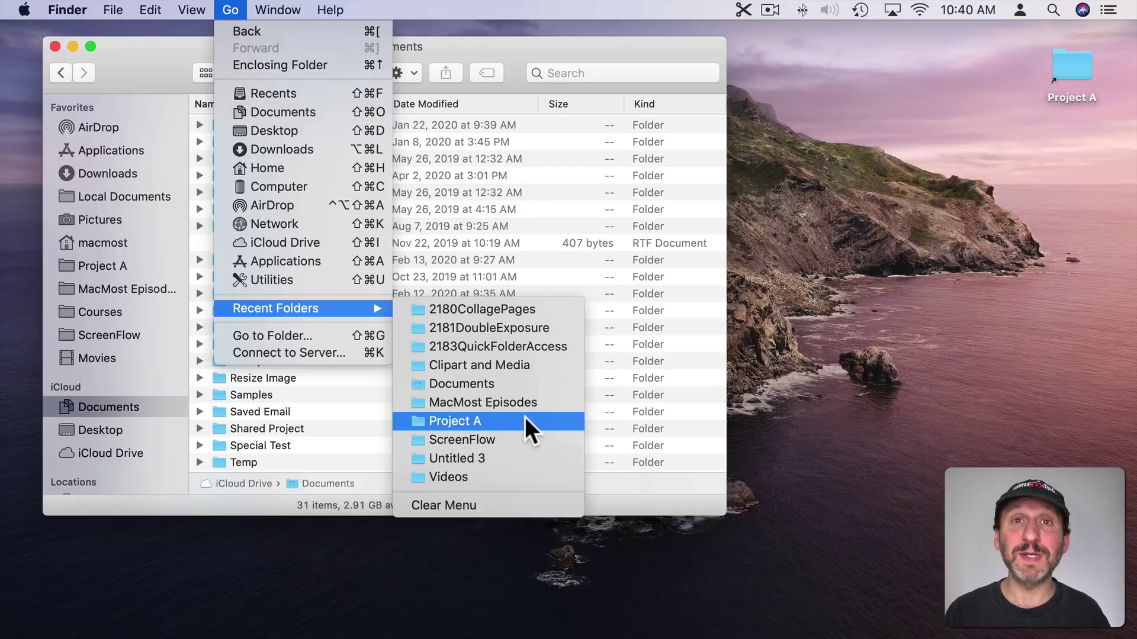
mouse_move(22, 9)
click(48, 59)
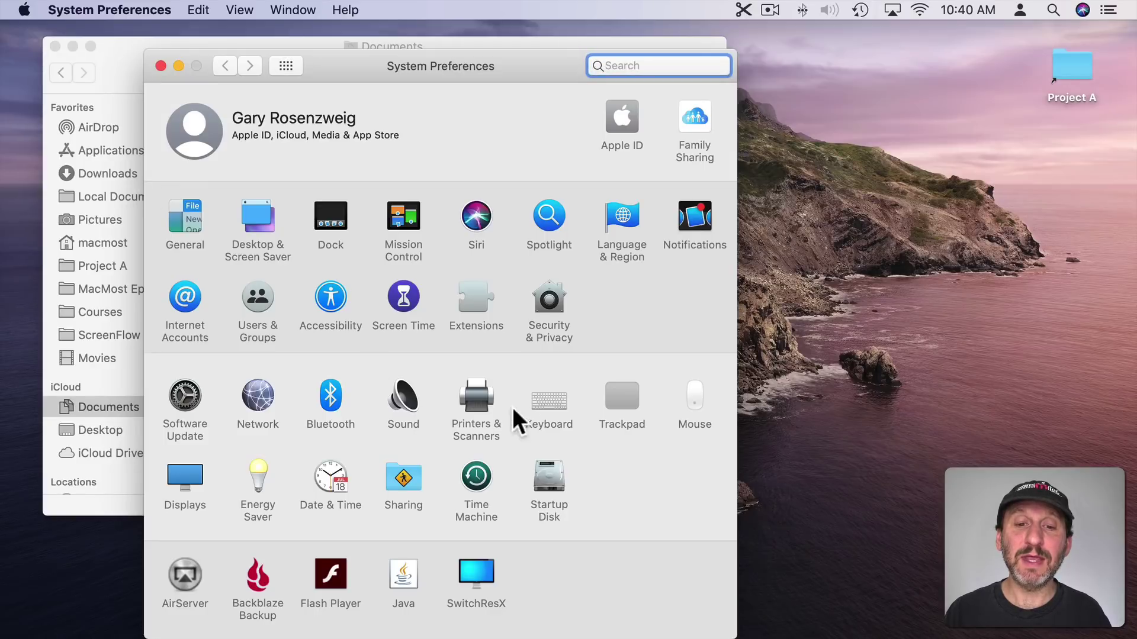
click(549, 408)
click(425, 112)
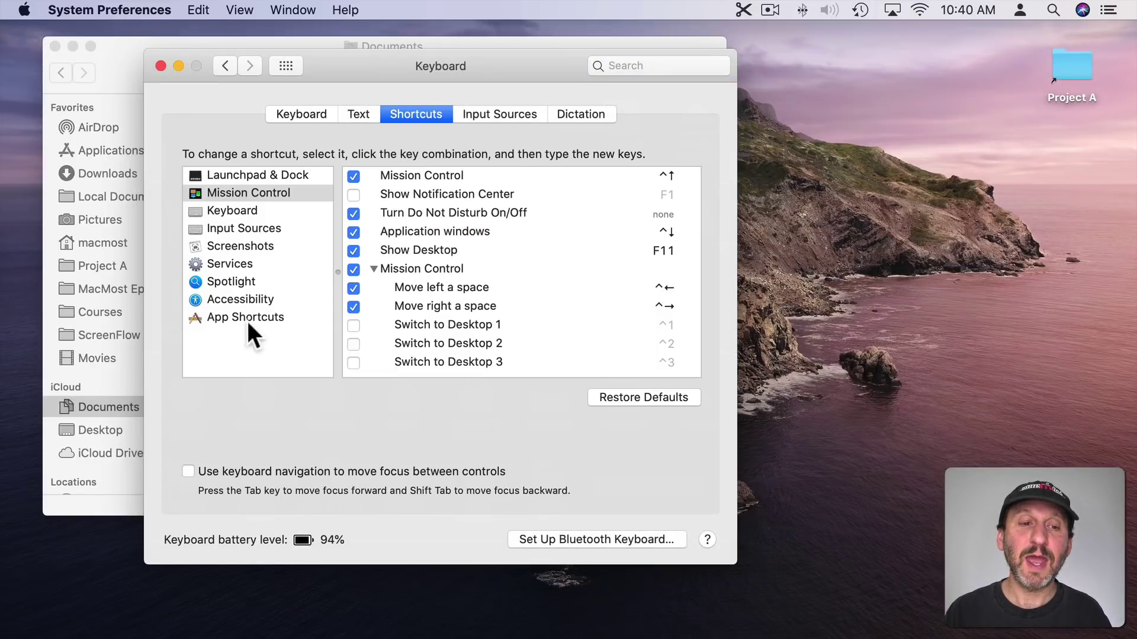
click(237, 318)
Step: Add an app shortcut for All Applications with the menu title Project A and the key combination Control-Option-Command-P, and close System Preferences
click(354, 397)
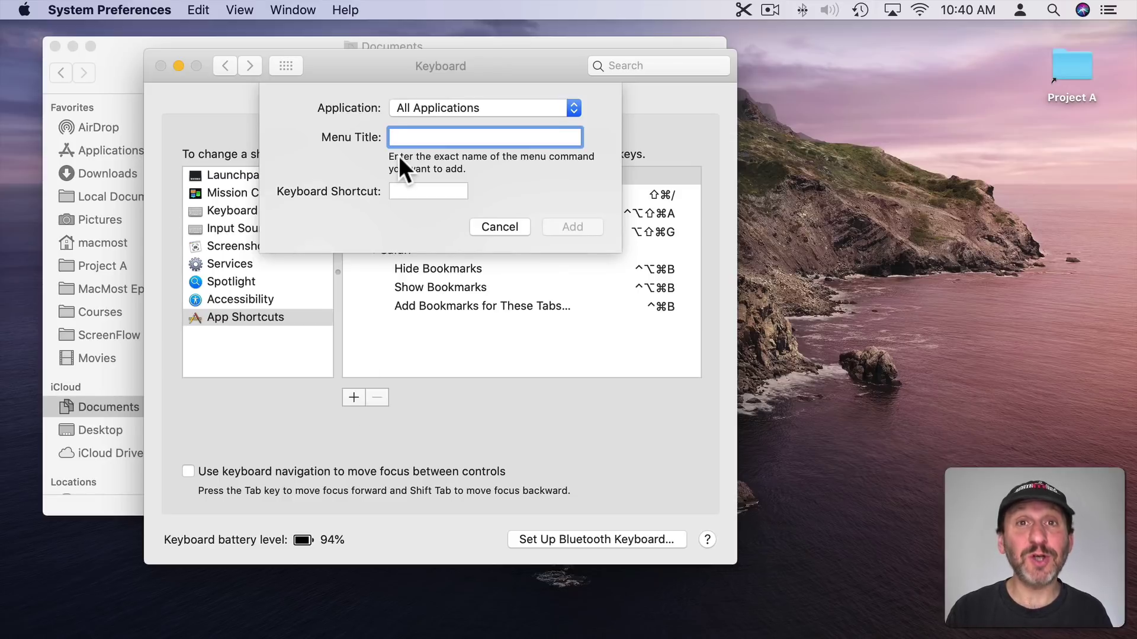
text(Project A)
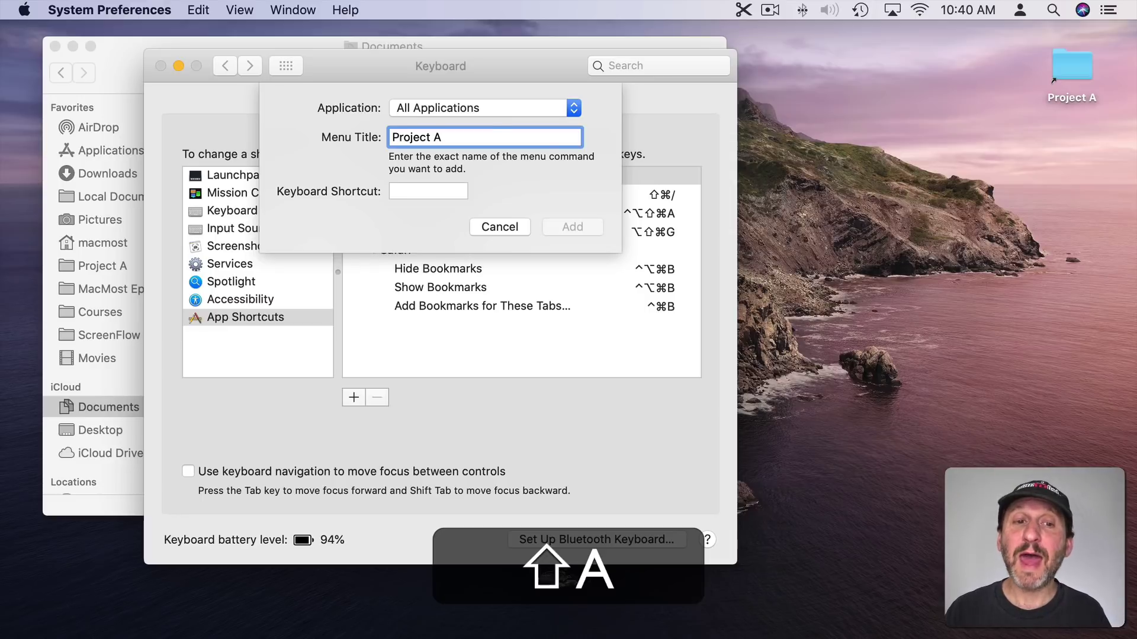
click(411, 191)
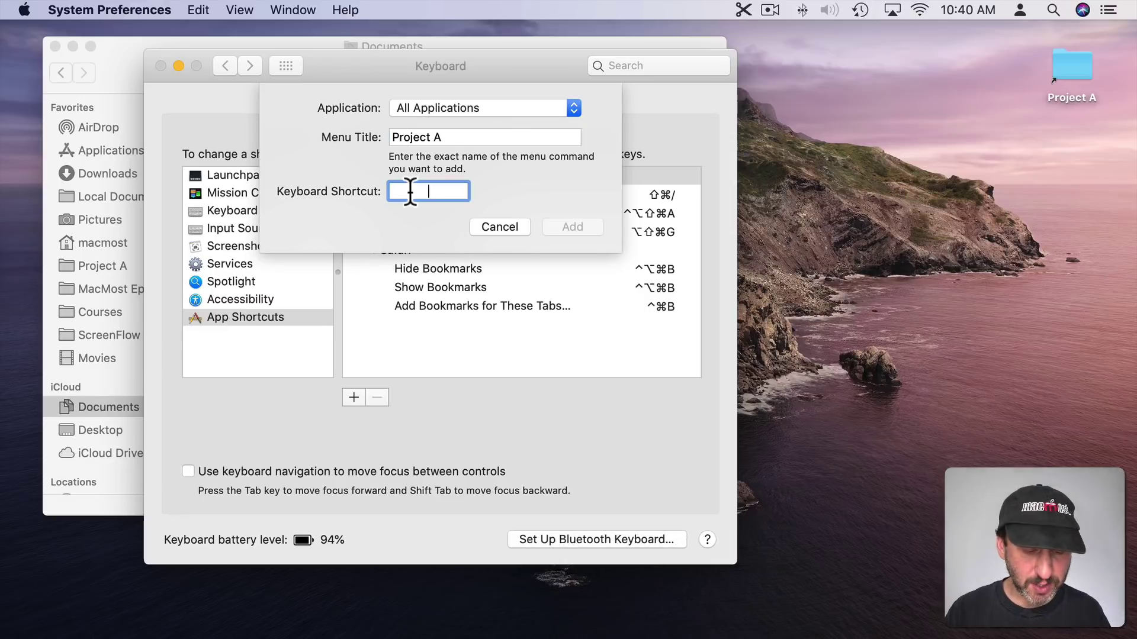
key(ctrl+alt+super+p)
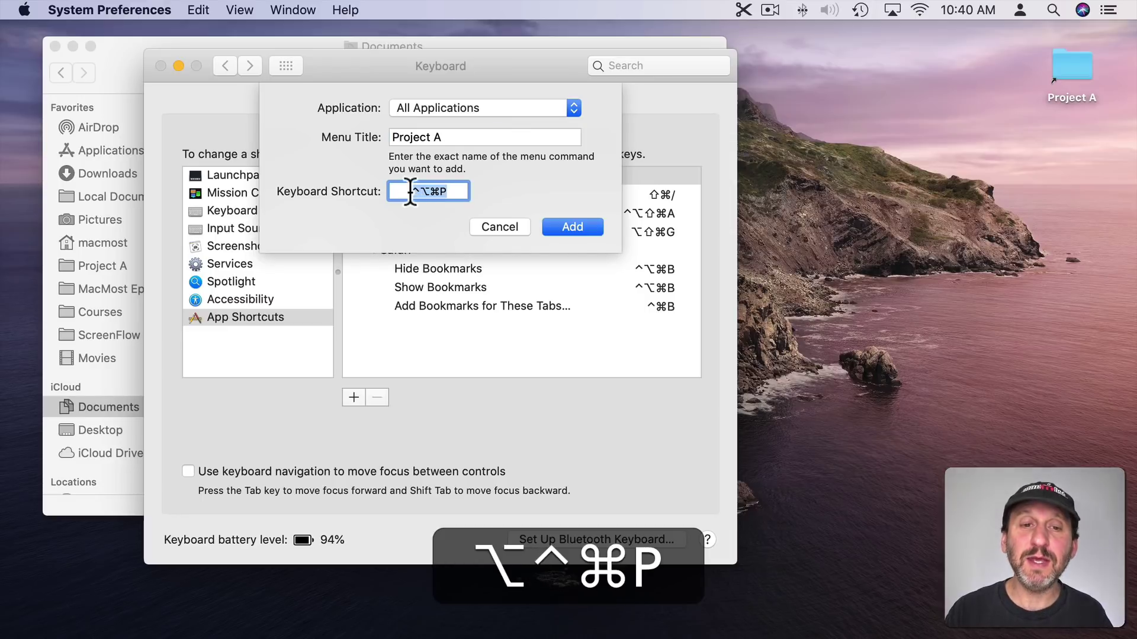
click(567, 225)
click(159, 65)
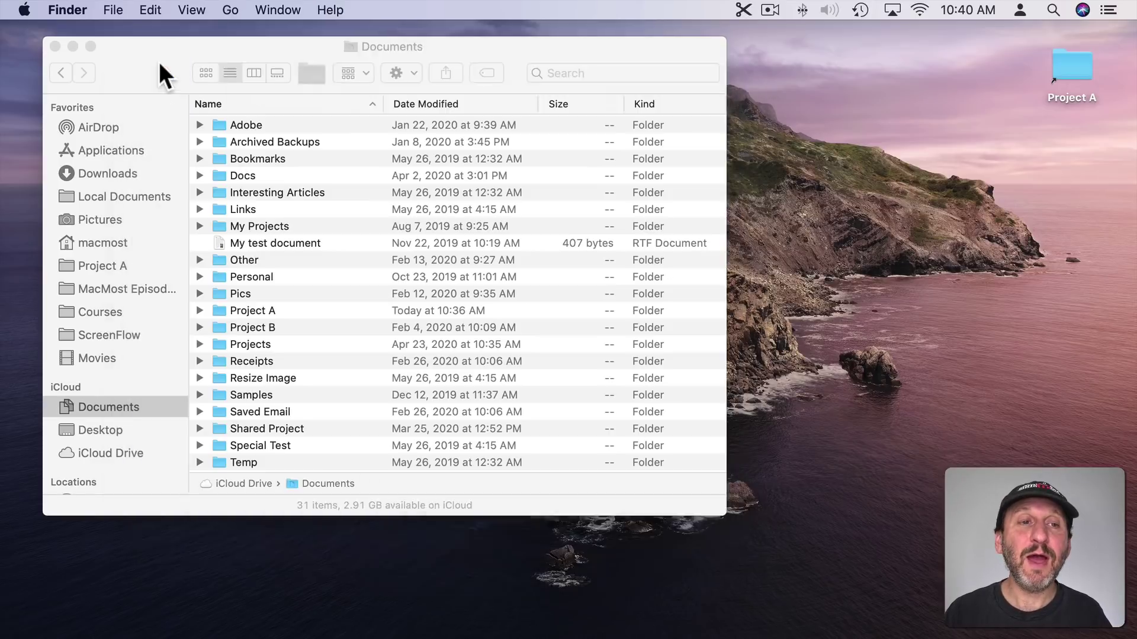
Step: Check the shortcut assigned to Project A among Finder's recent folders, and open the folder with Control-Option-Command-P
click(228, 9)
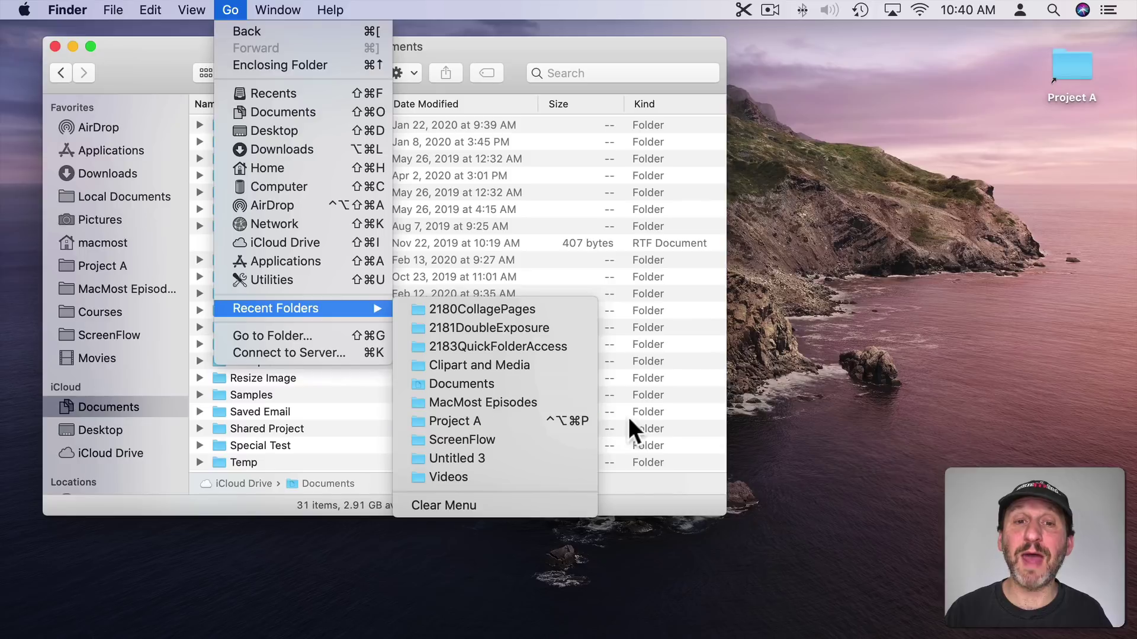
click(685, 258)
key(ctrl+alt+super)
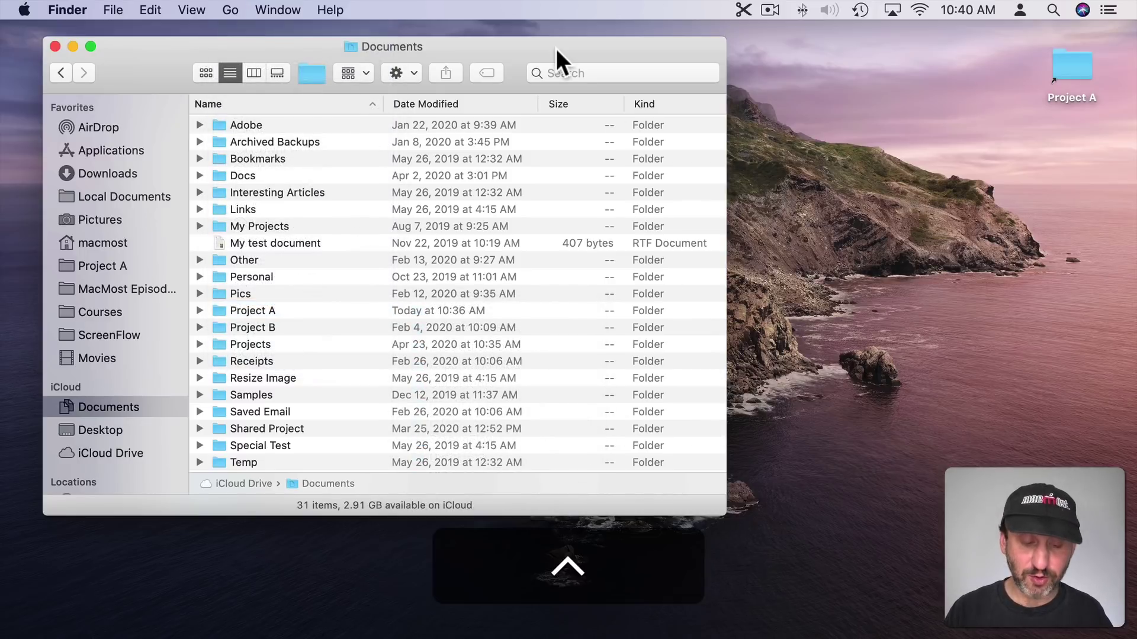
key(ctrl+alt+super+p)
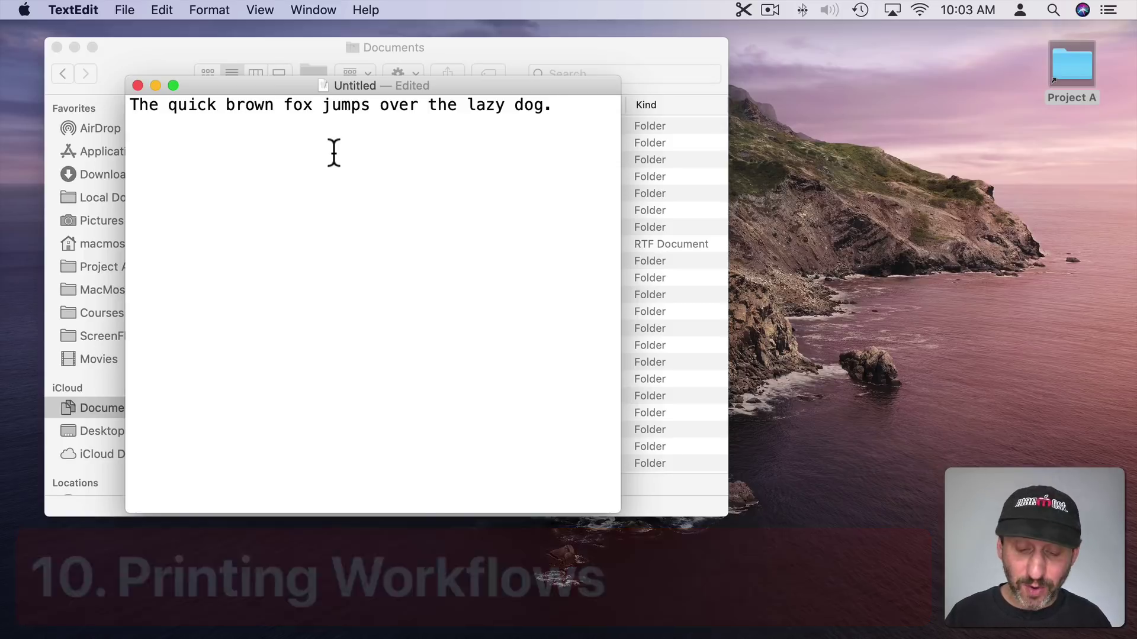
Step: Open the print settings for the untitled TextEdit document and bring up the list of PDF printing workflows for editing
click(121, 12)
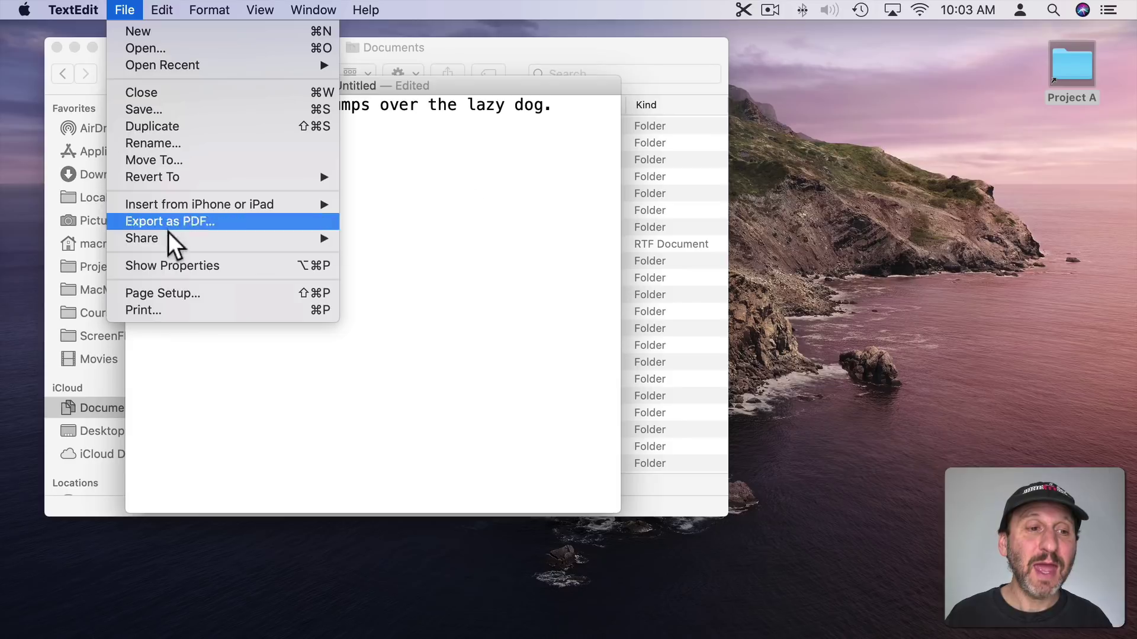
click(174, 310)
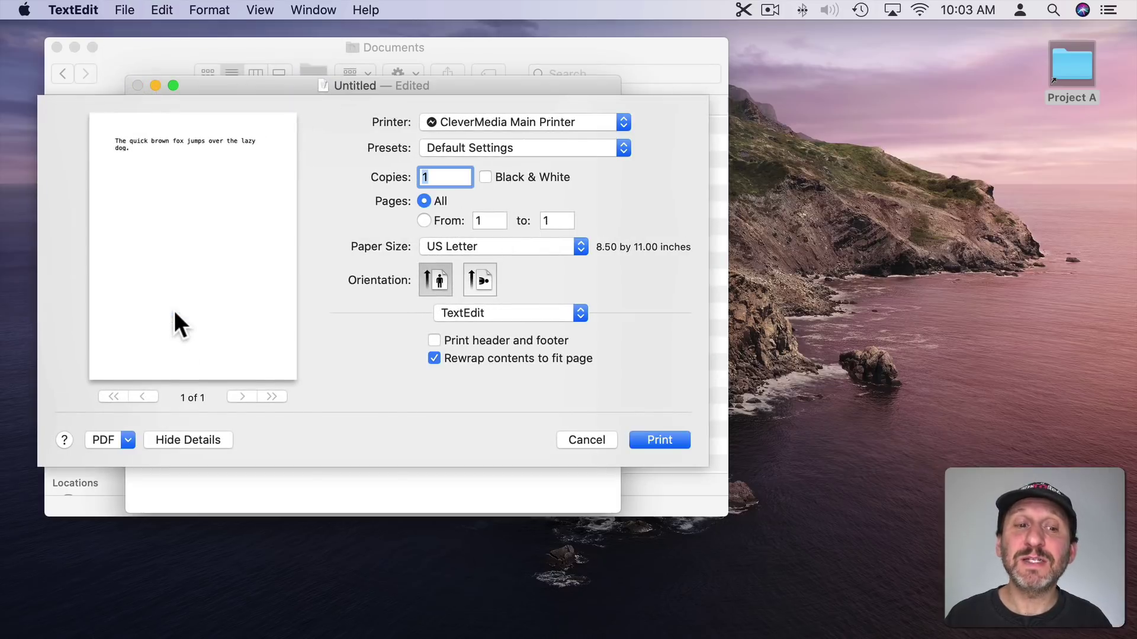
click(117, 443)
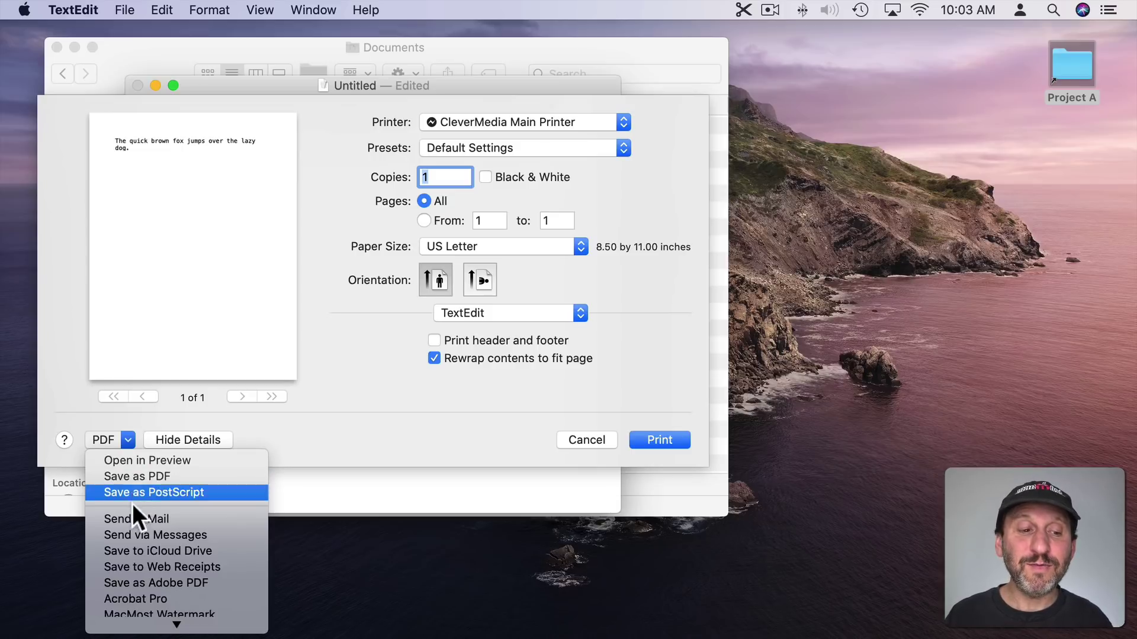
mouse_move(145, 624)
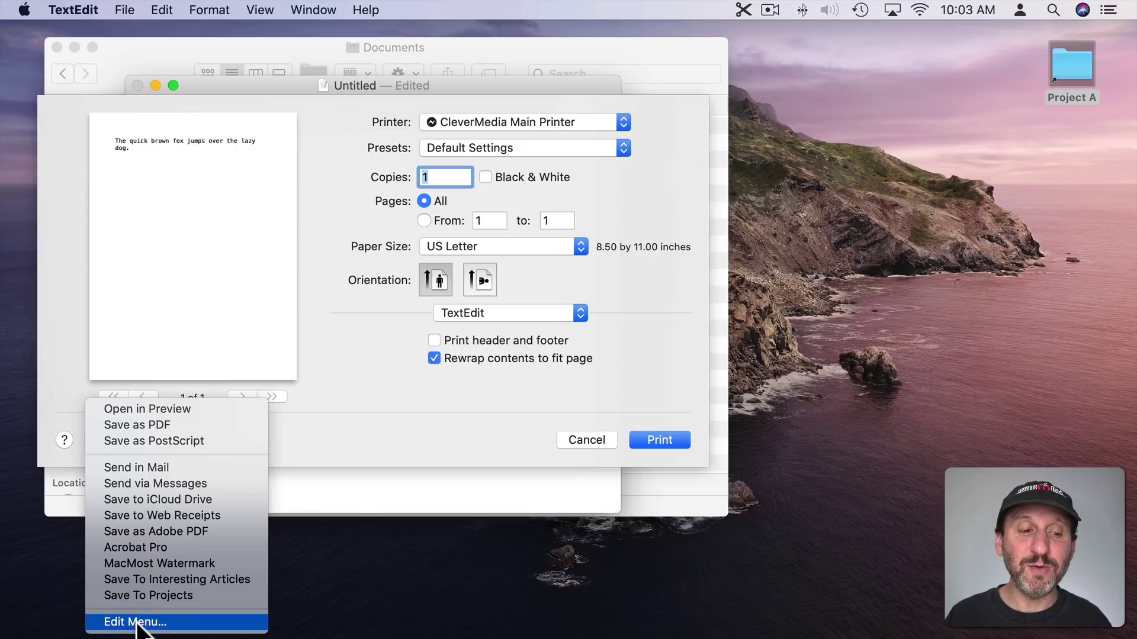
click(134, 622)
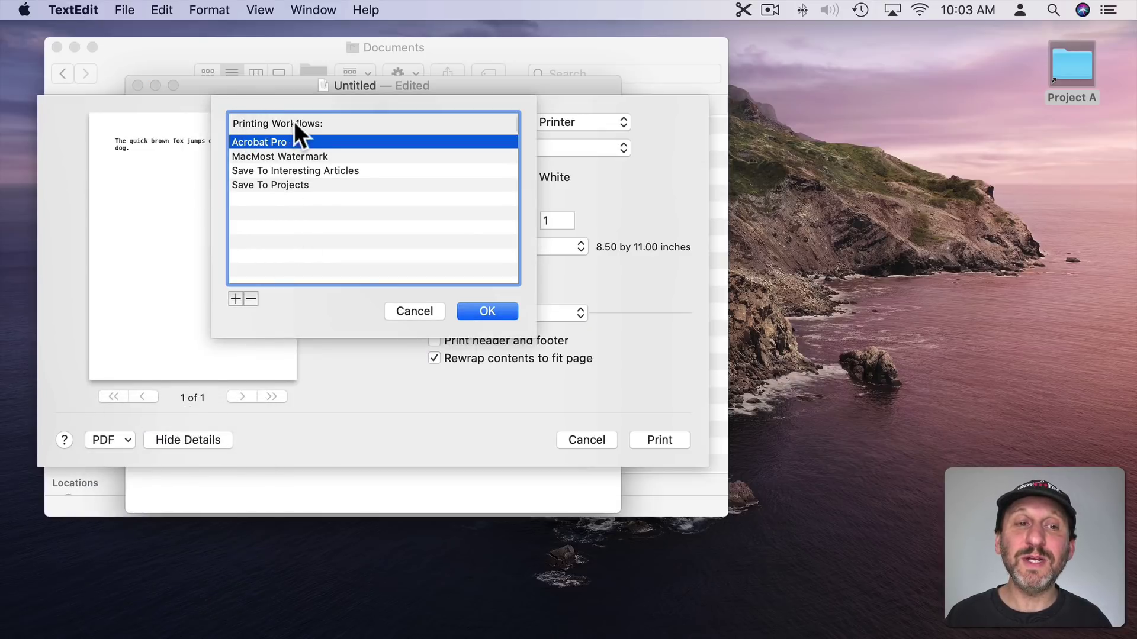
Step: Add the Project A folder from the iCloud Documents folder as a printing workflow and accept the workflow list
click(235, 299)
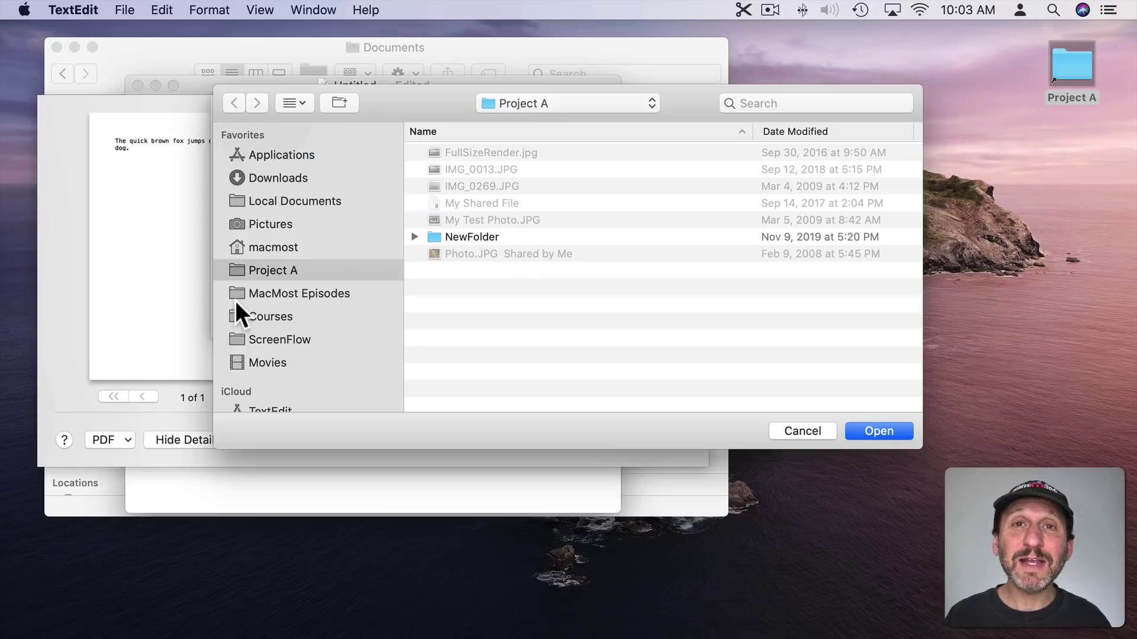
click(534, 102)
click(536, 119)
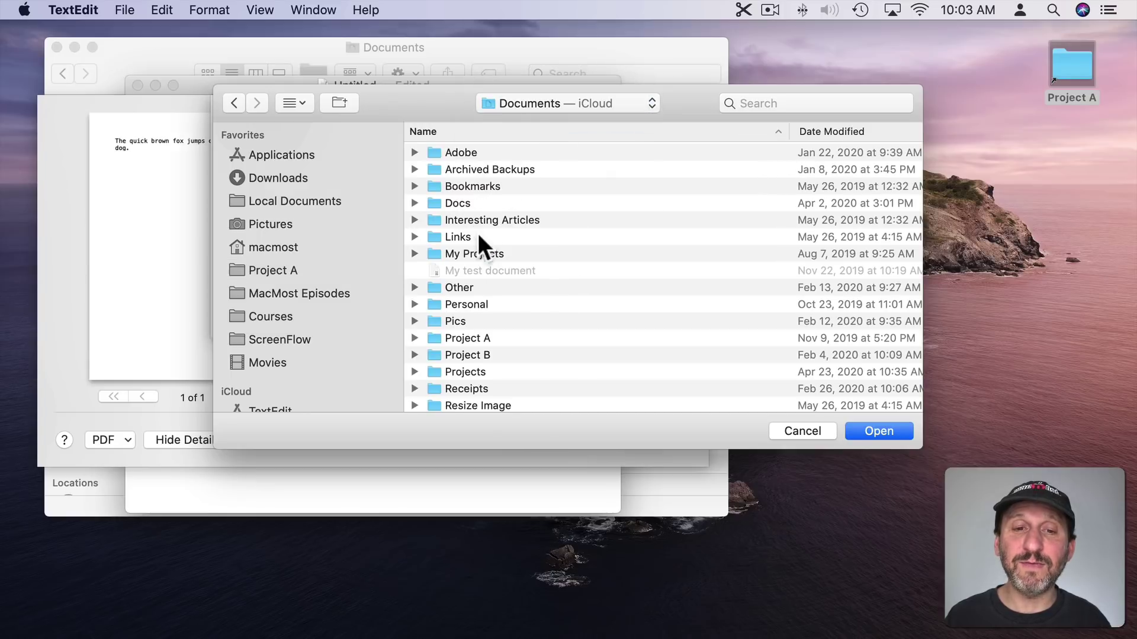
click(450, 338)
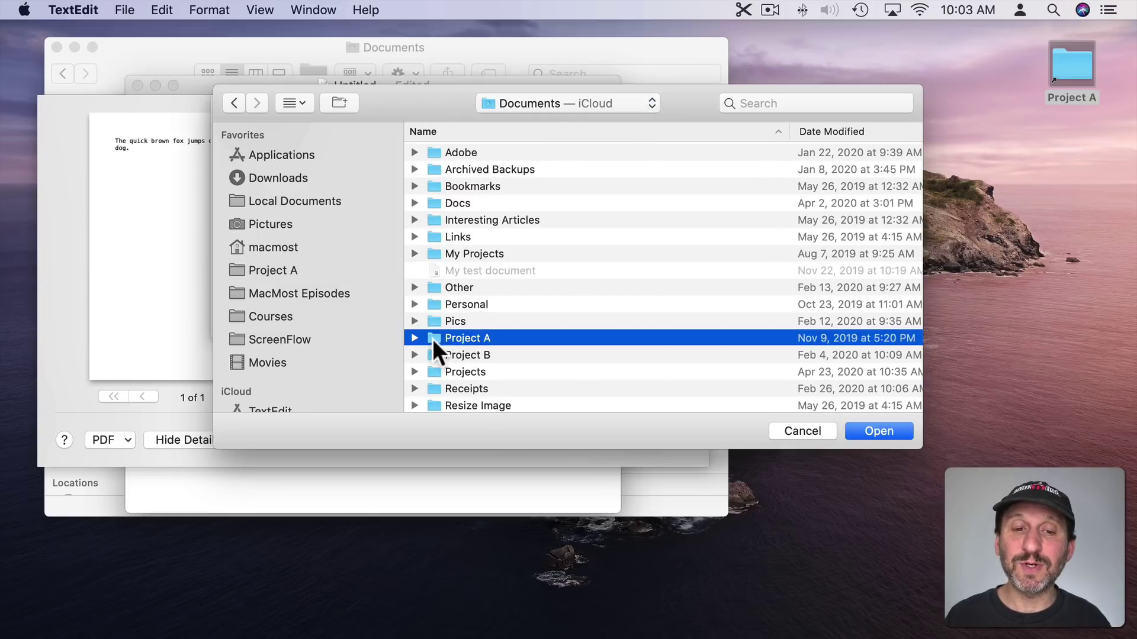
click(869, 429)
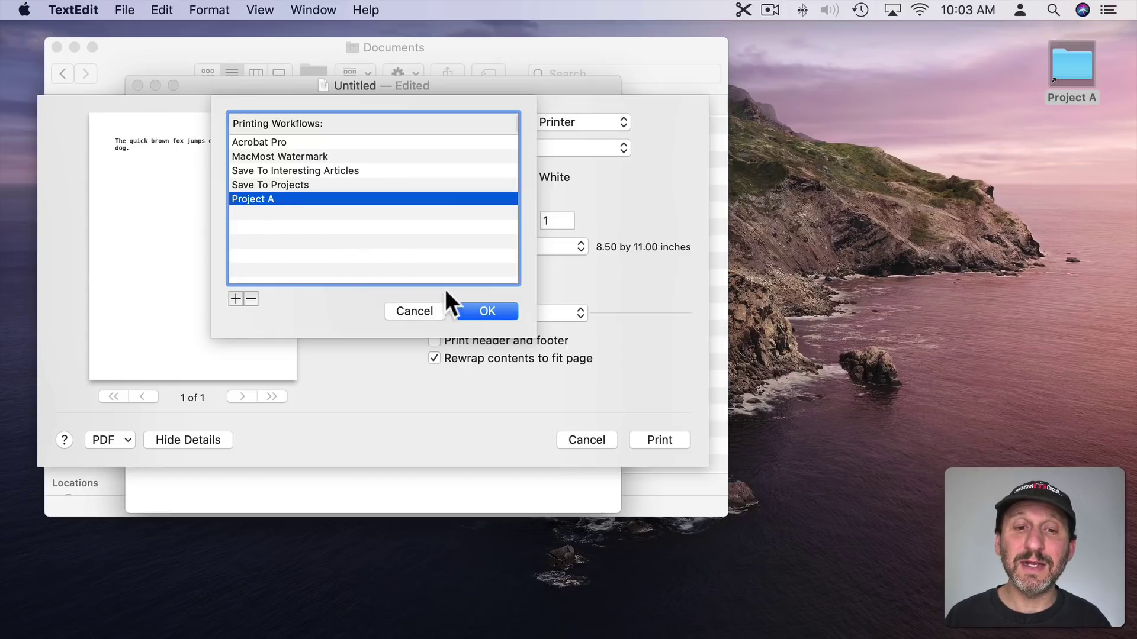
click(498, 308)
Step: Save the untitled document as a PDF using the Project A printing workflow
click(109, 440)
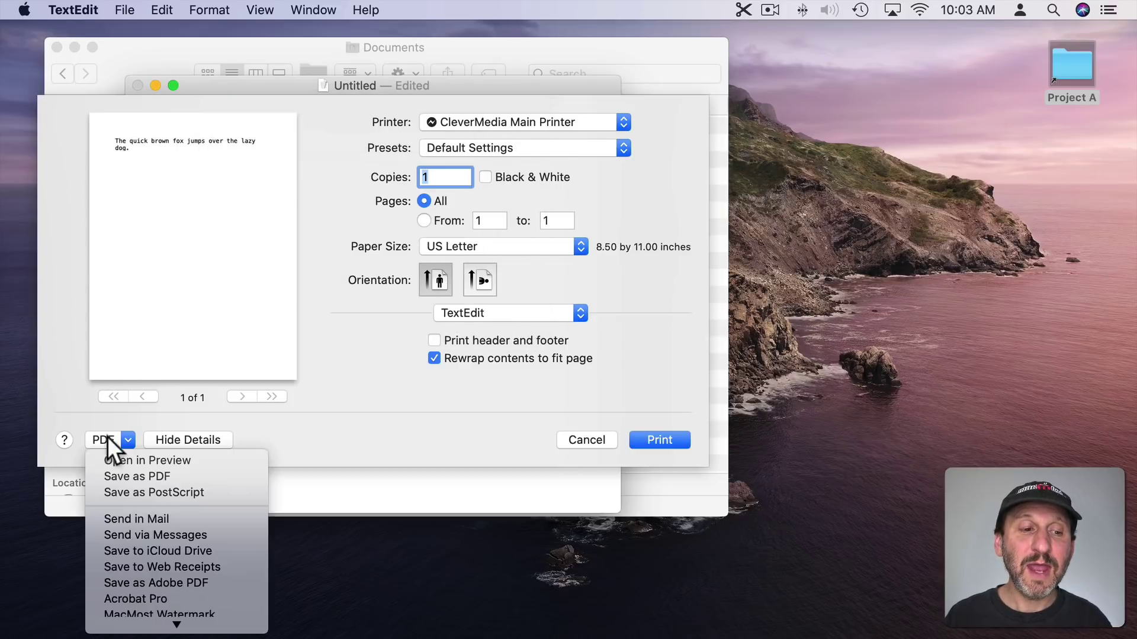
mouse_move(176, 624)
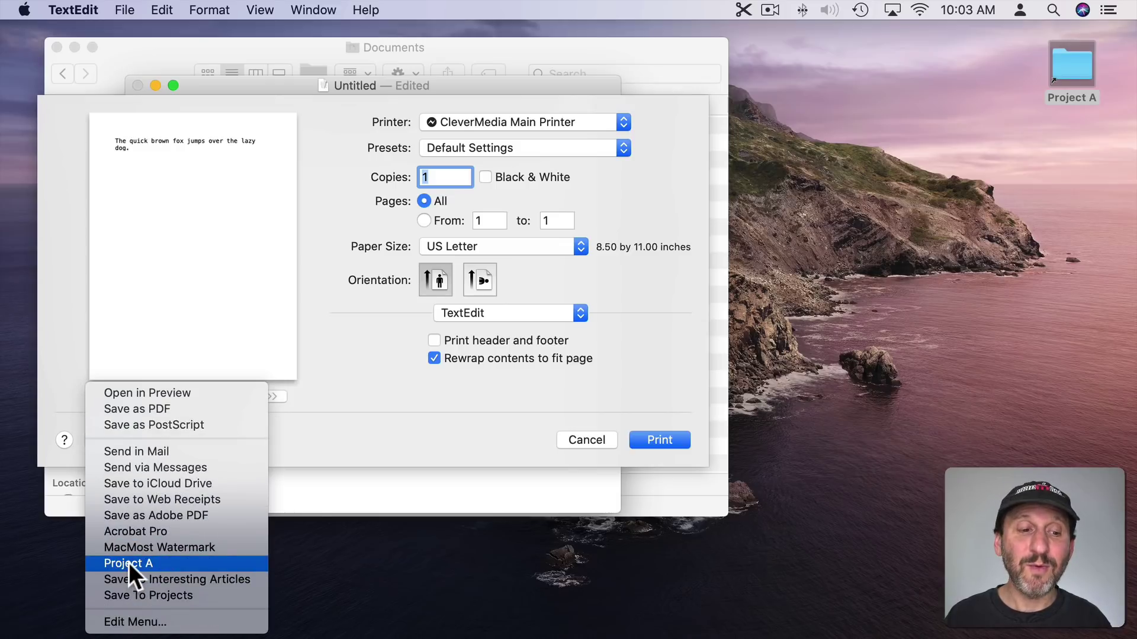
click(129, 562)
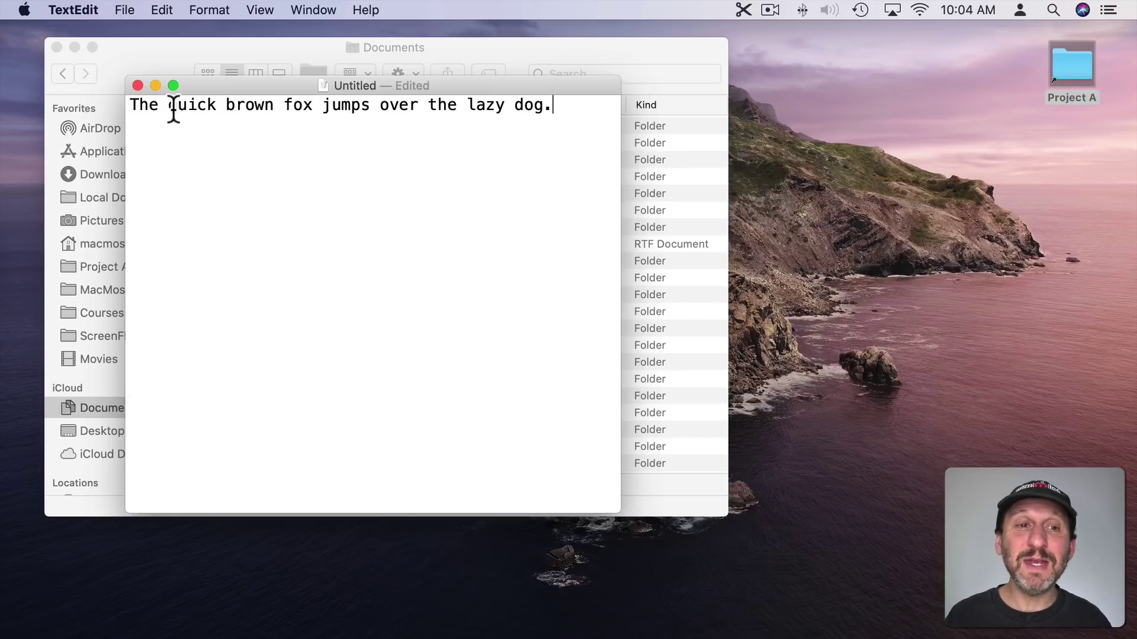
Step: Switch to Finder, open the Project A folder in Documents, and preview the Untitled PDF with Quick Look
click(459, 51)
double_click(254, 307)
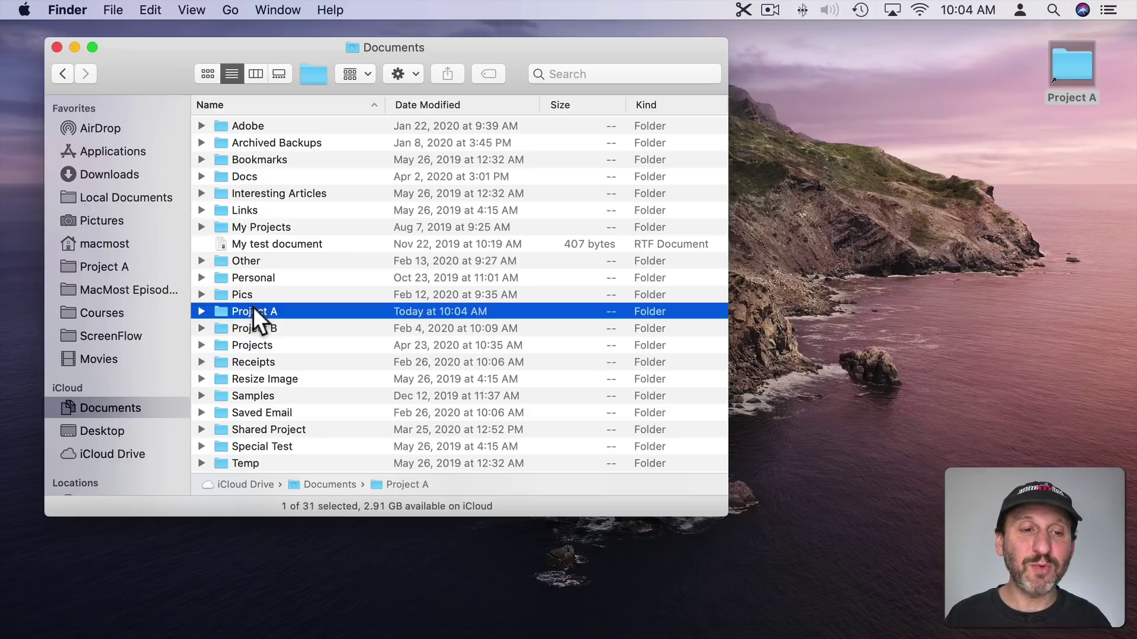
click(402, 257)
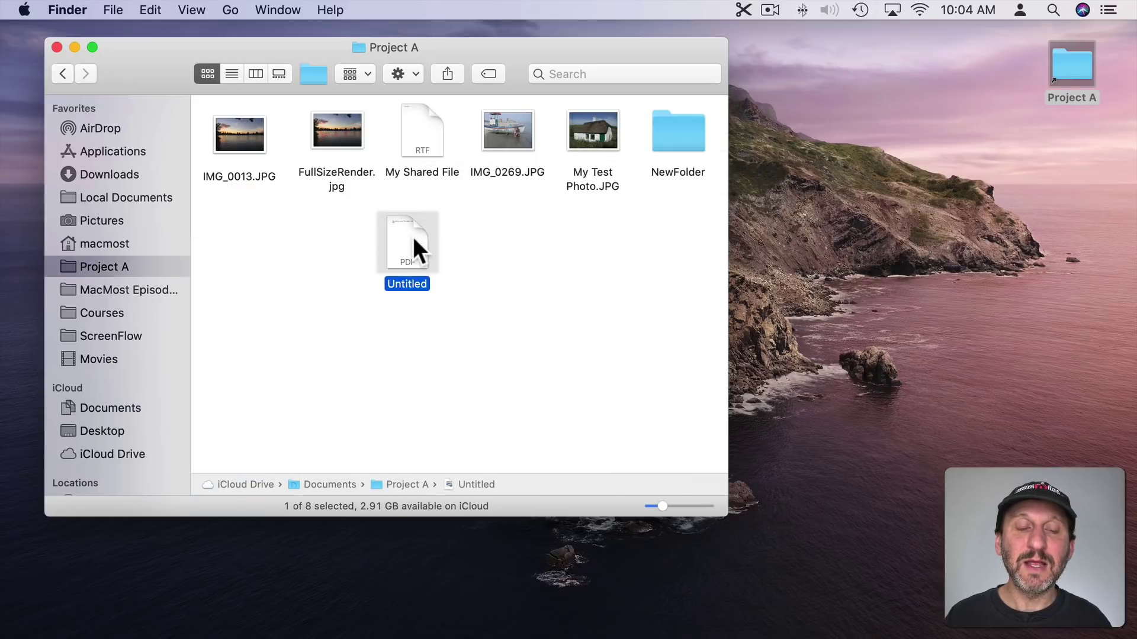
key(space)
key(space)
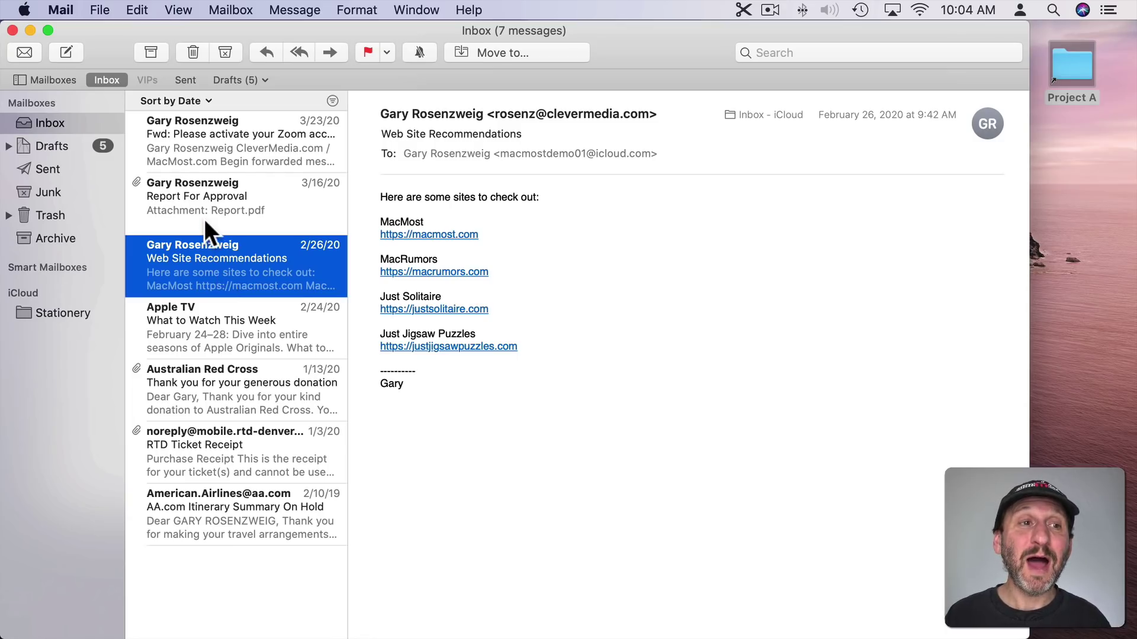
Step: Save the Web Site Recommendations email in Mail as a PDF through the Project A printing workflow, and quit Mail
key(super+p)
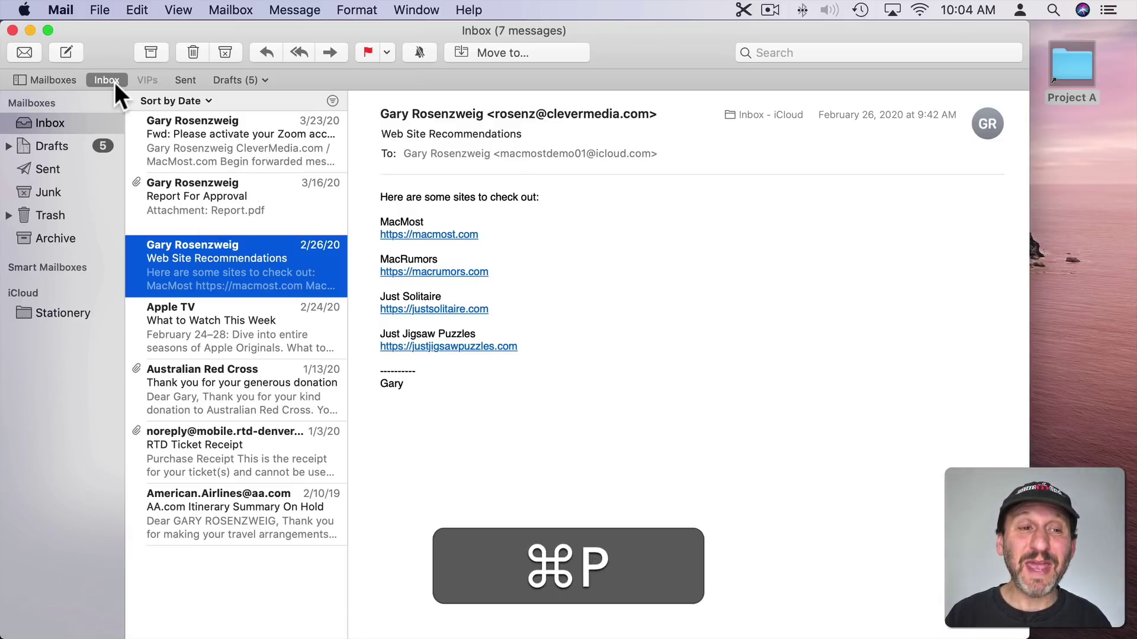
click(386, 533)
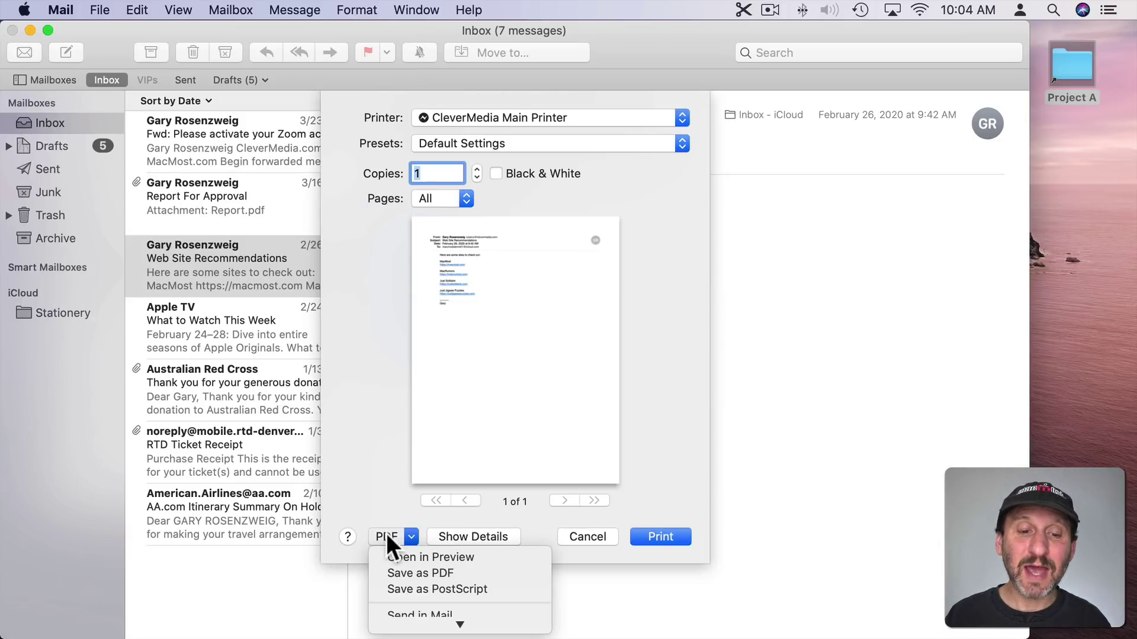
click(407, 565)
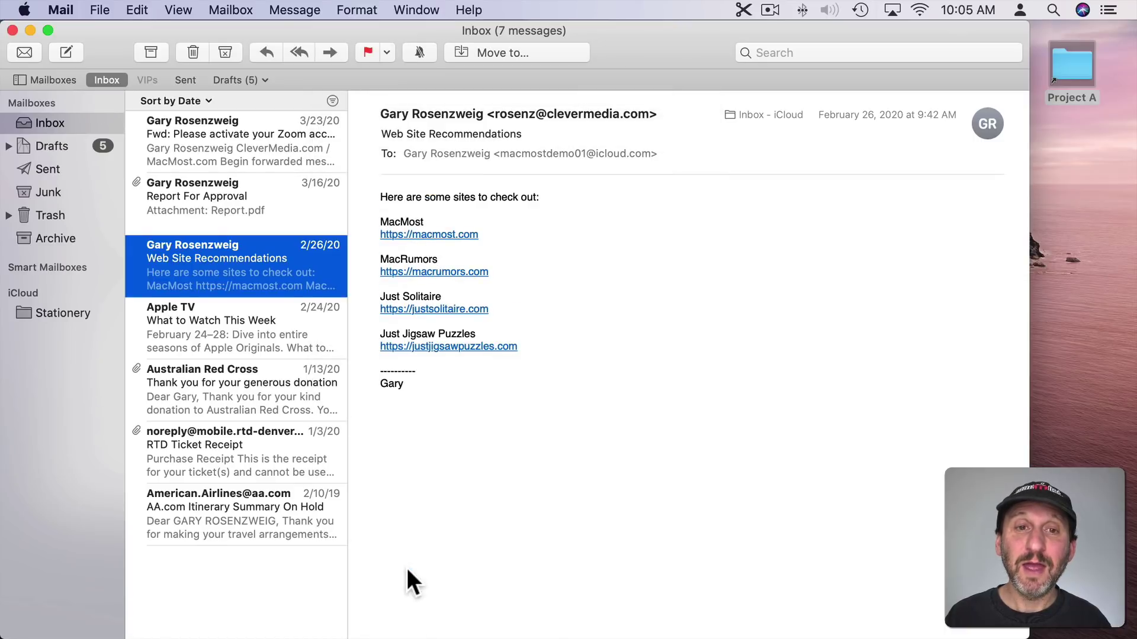
key(super+q)
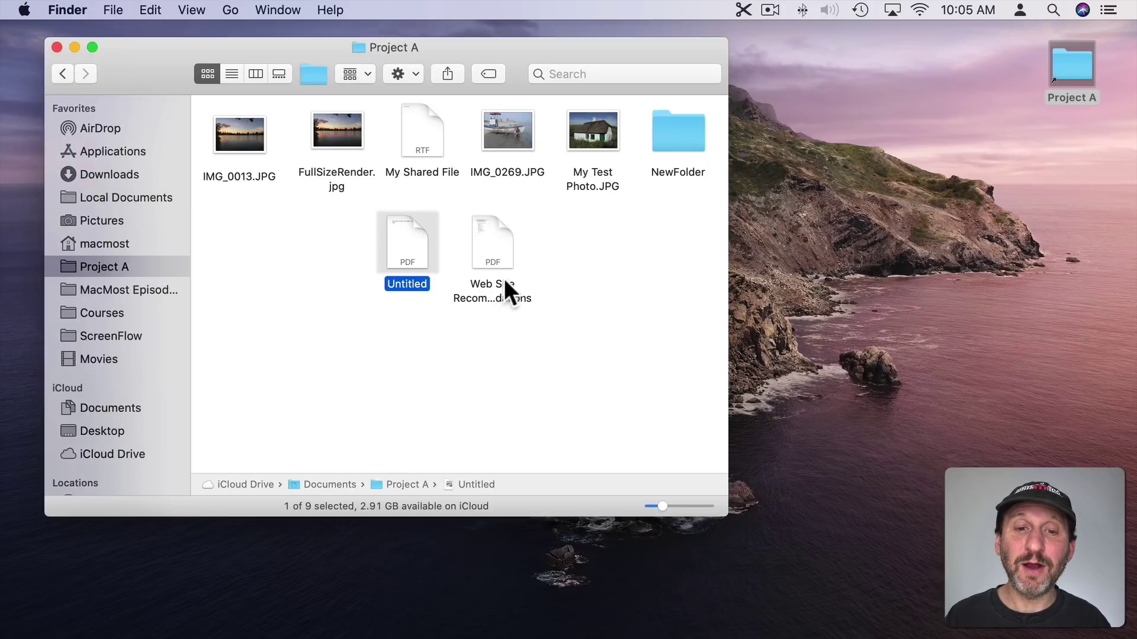
Step: Preview the Web Site Recommendations PDF in the Project A folder with Quick Look, and close the preview
click(495, 254)
key(space)
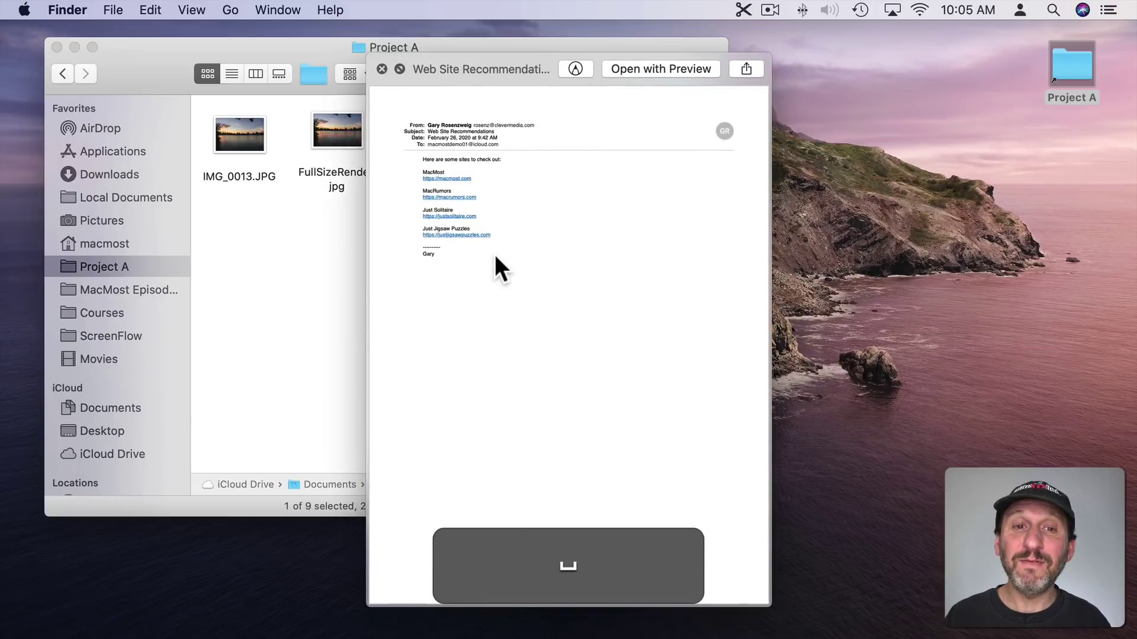
key(space)
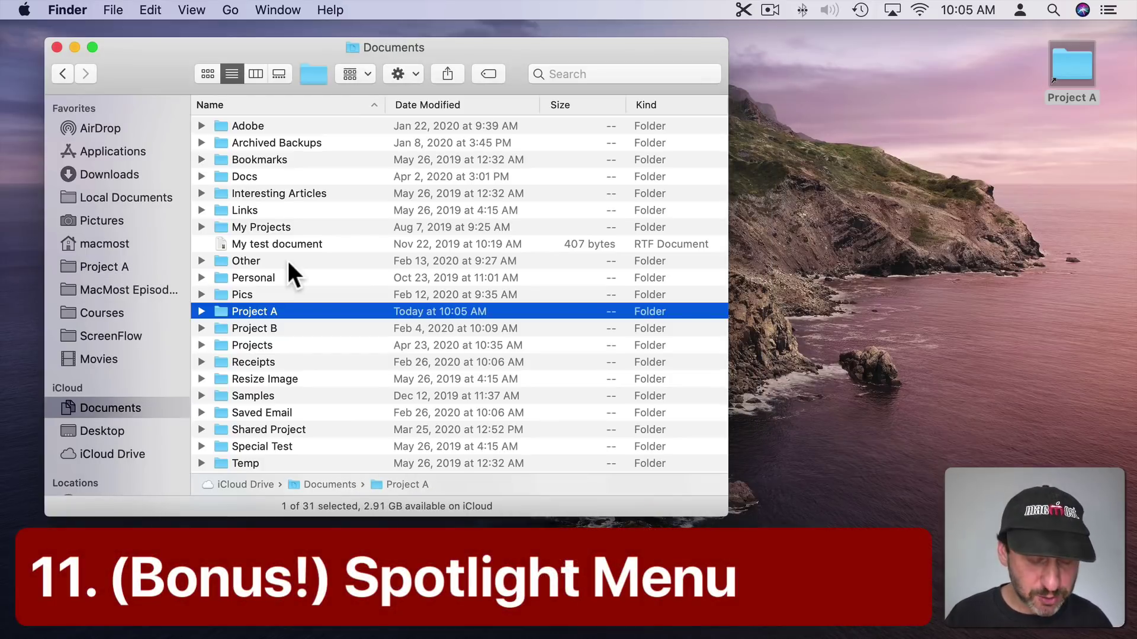
Step: Search Spotlight for "Project A"
key(super+space)
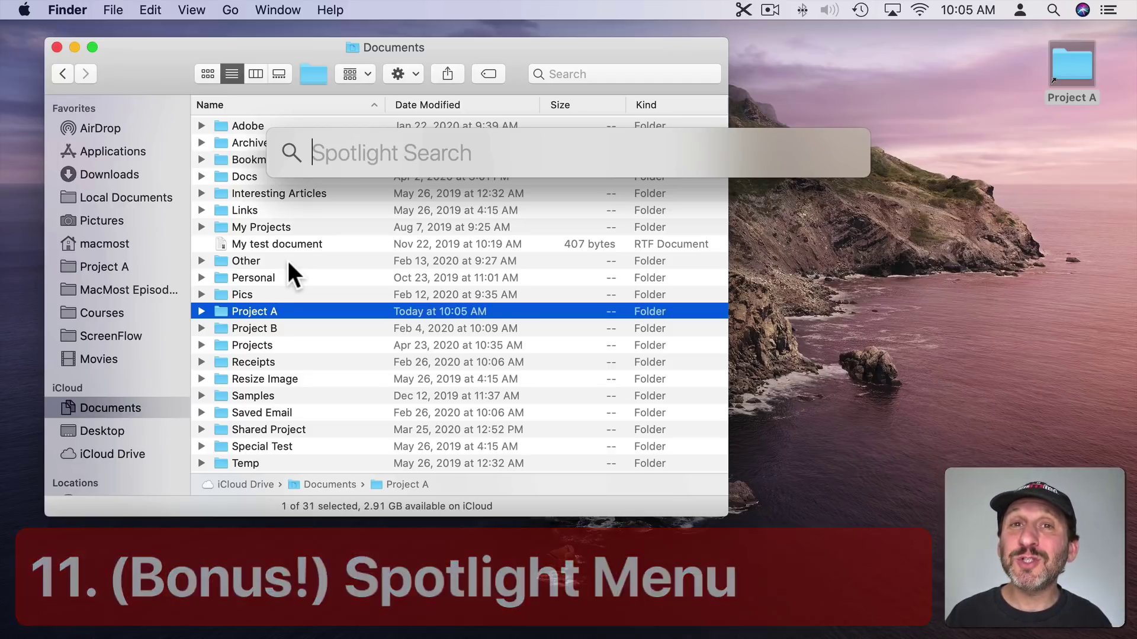
text(Project)
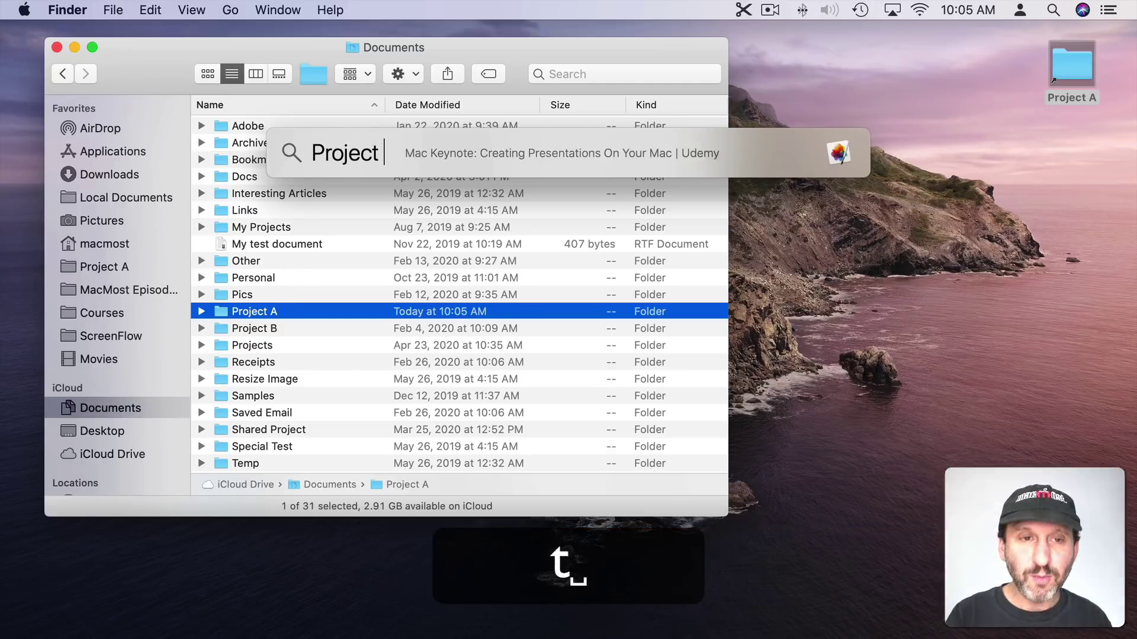
text( A)
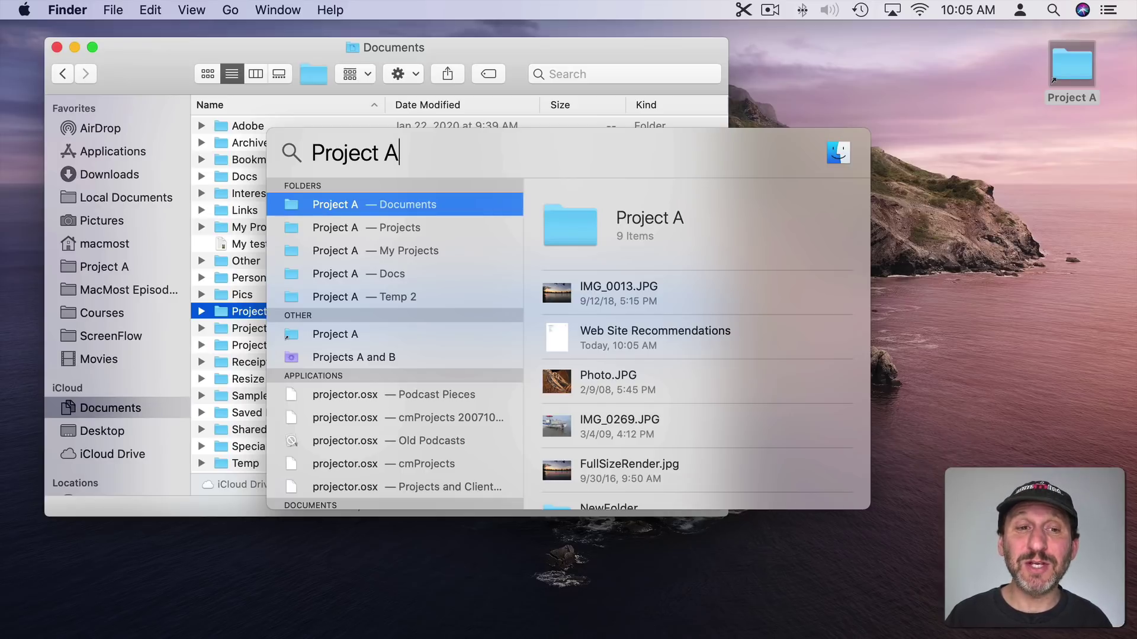
Step: Rename the Project A folder in the iCloud Documents folder as Wombat
click(259, 316)
key(Return)
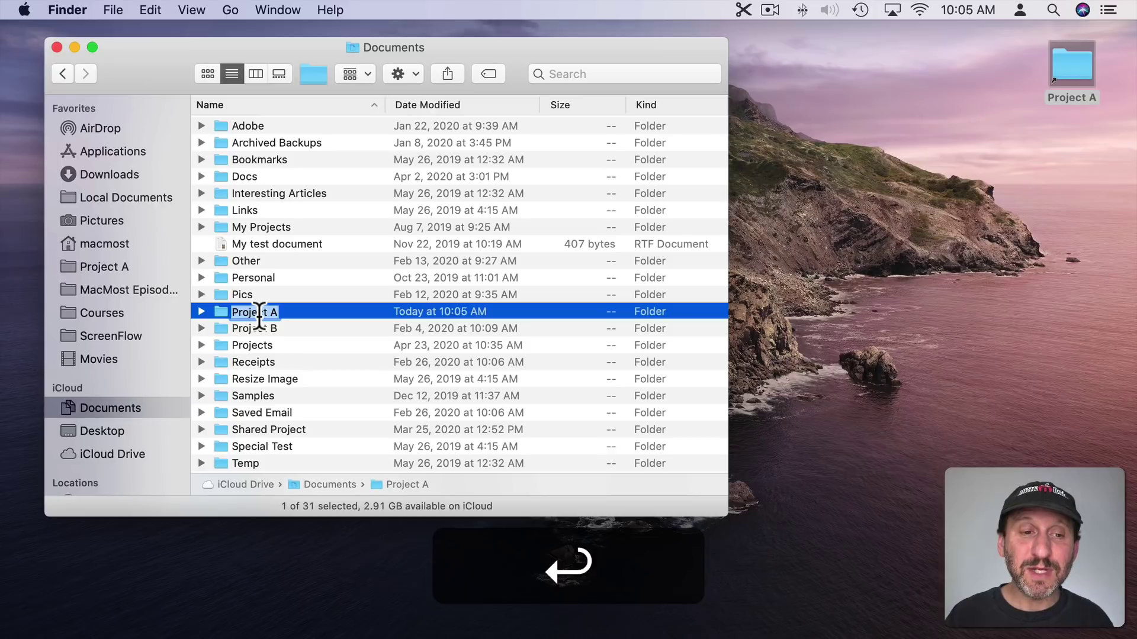
text(Wombat)
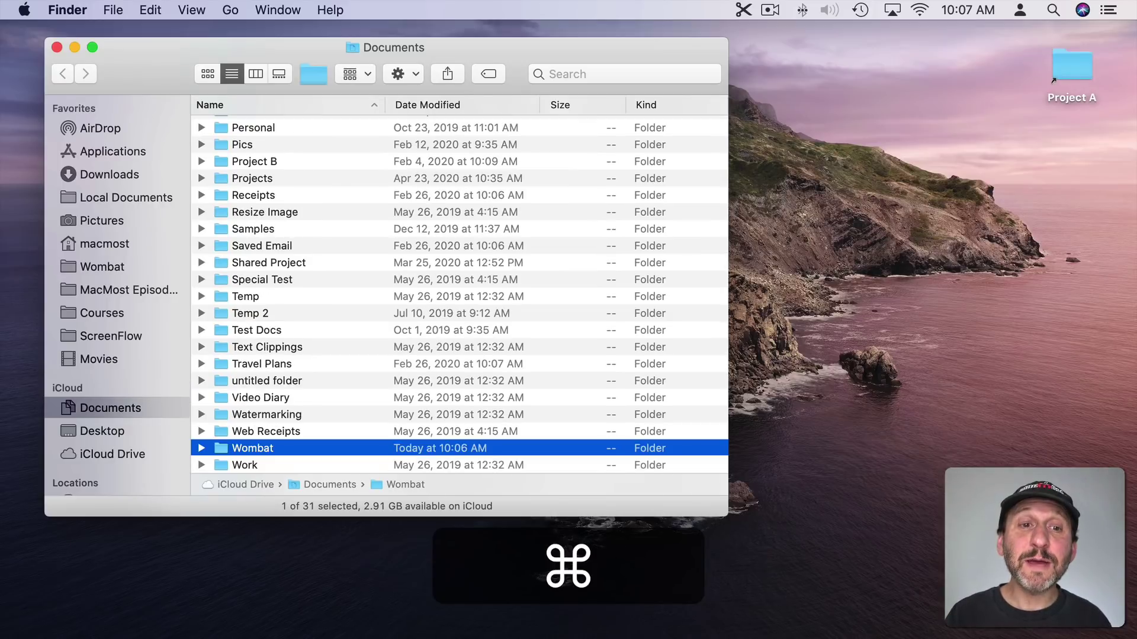
Step: Search Spotlight for "wom" and open the Wombat folder from the top hit
key(super+space)
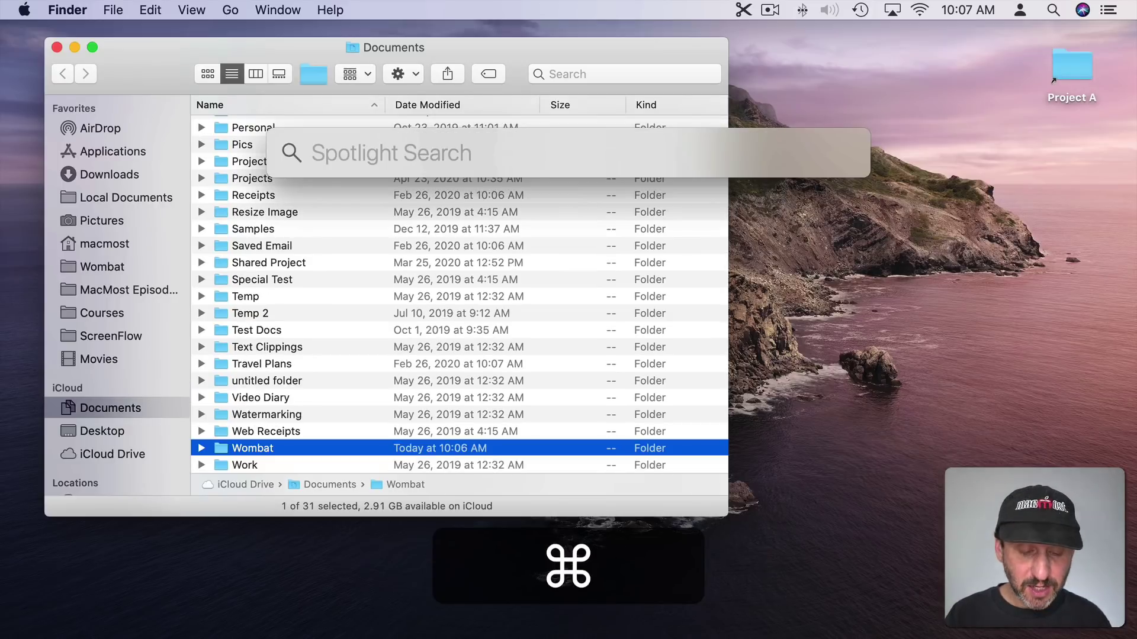
text(wom)
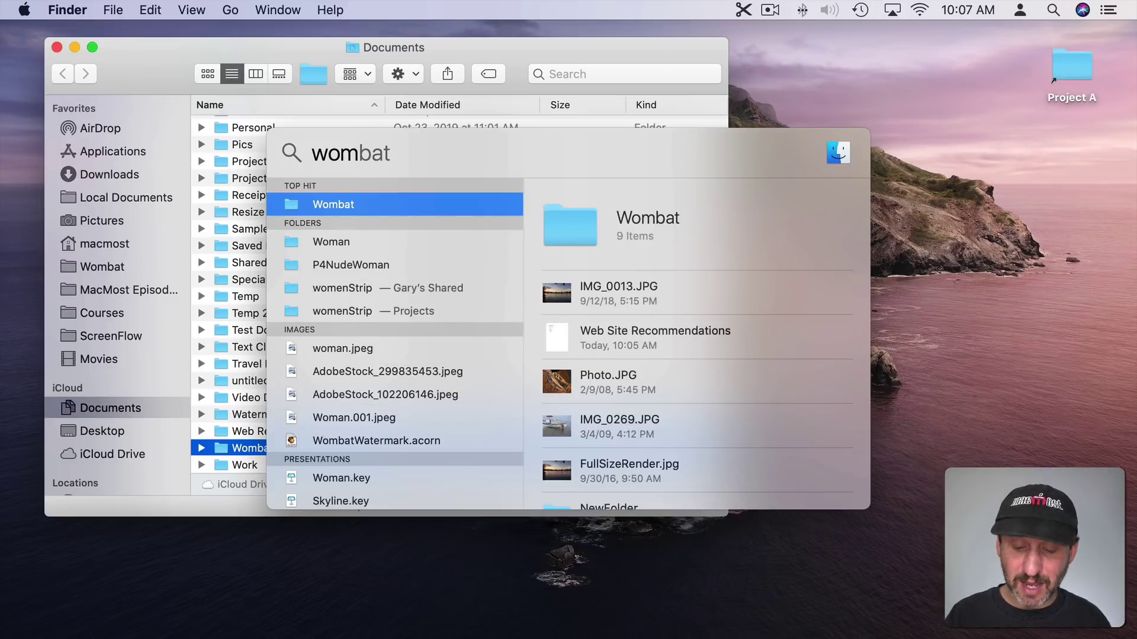
key(Return)
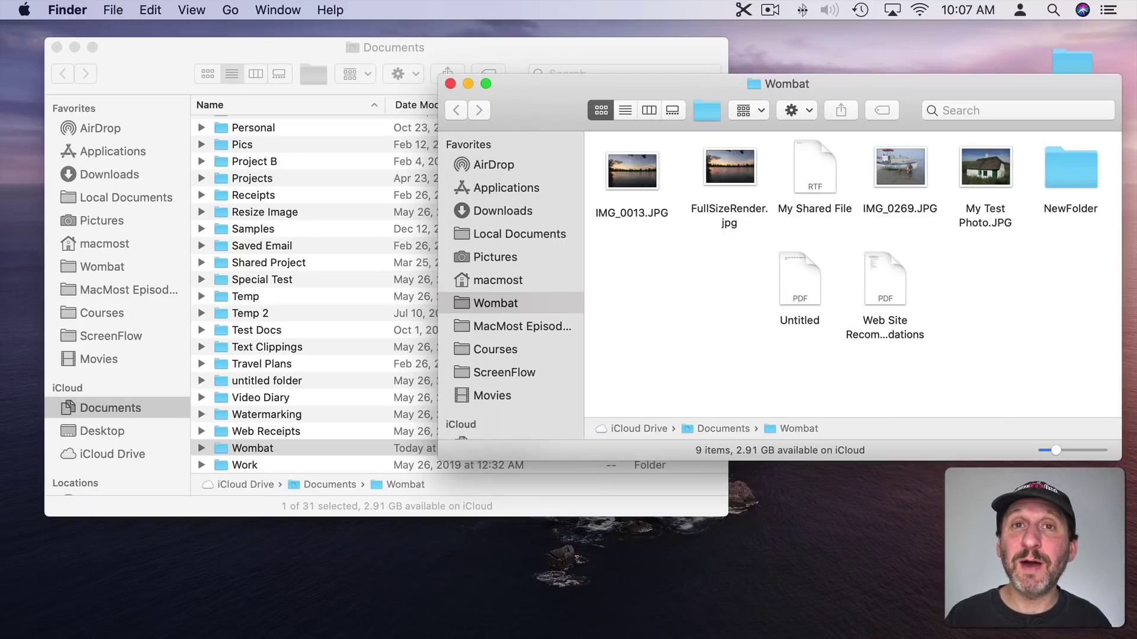
Step: Switch to the untitled TextEdit document and open the Wombat folder from there by reusing the previous Spotlight search
mouse_move(260, 636)
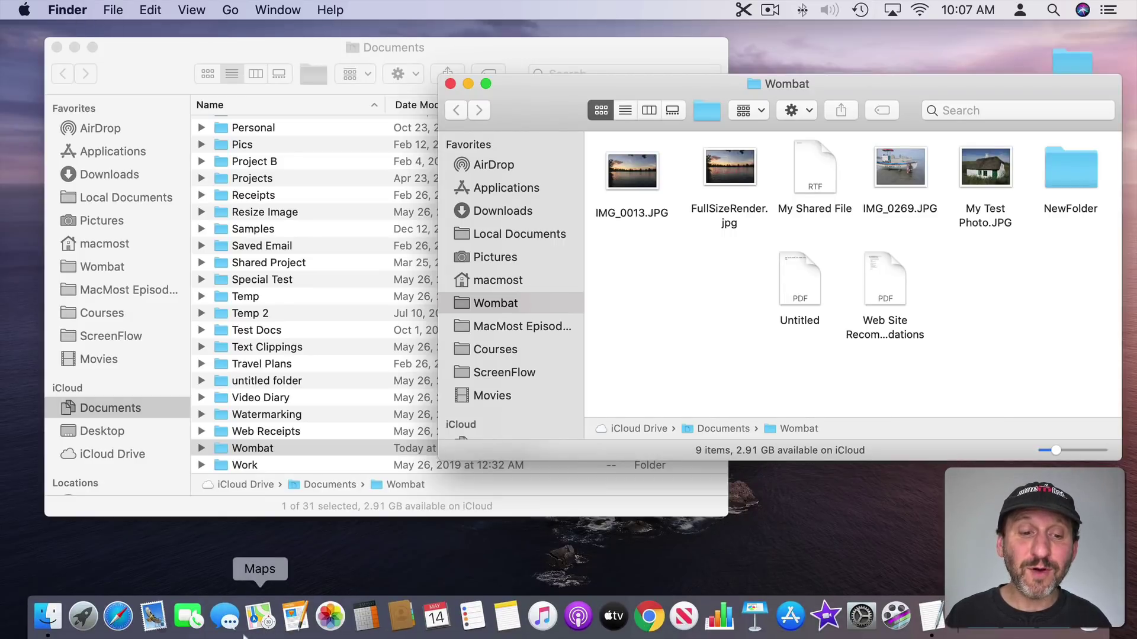
click(931, 619)
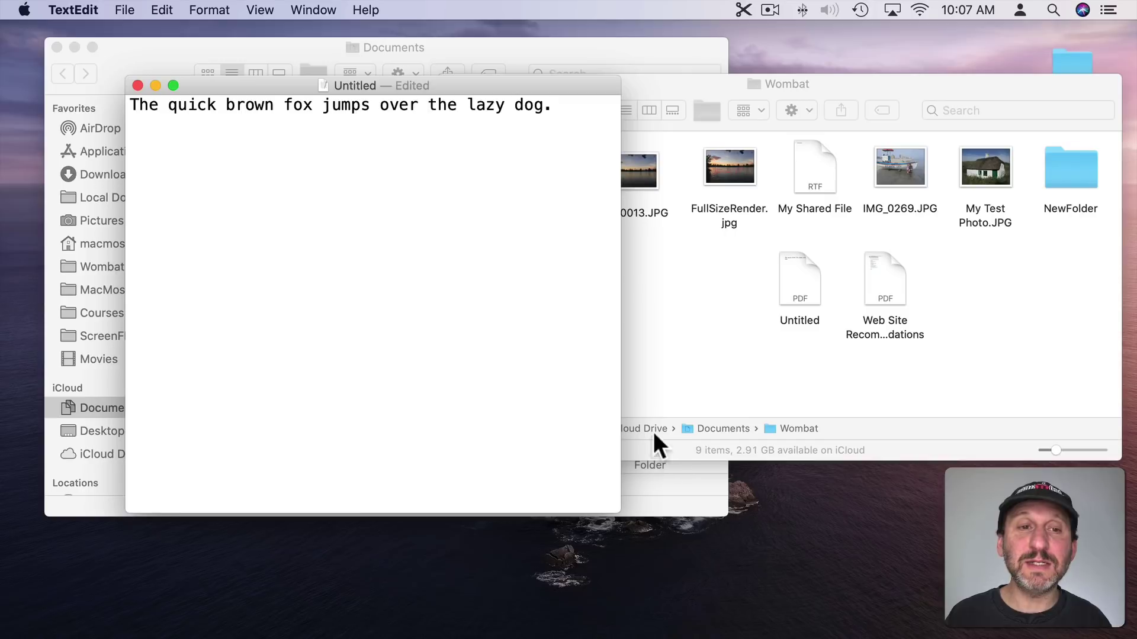
key(super+space)
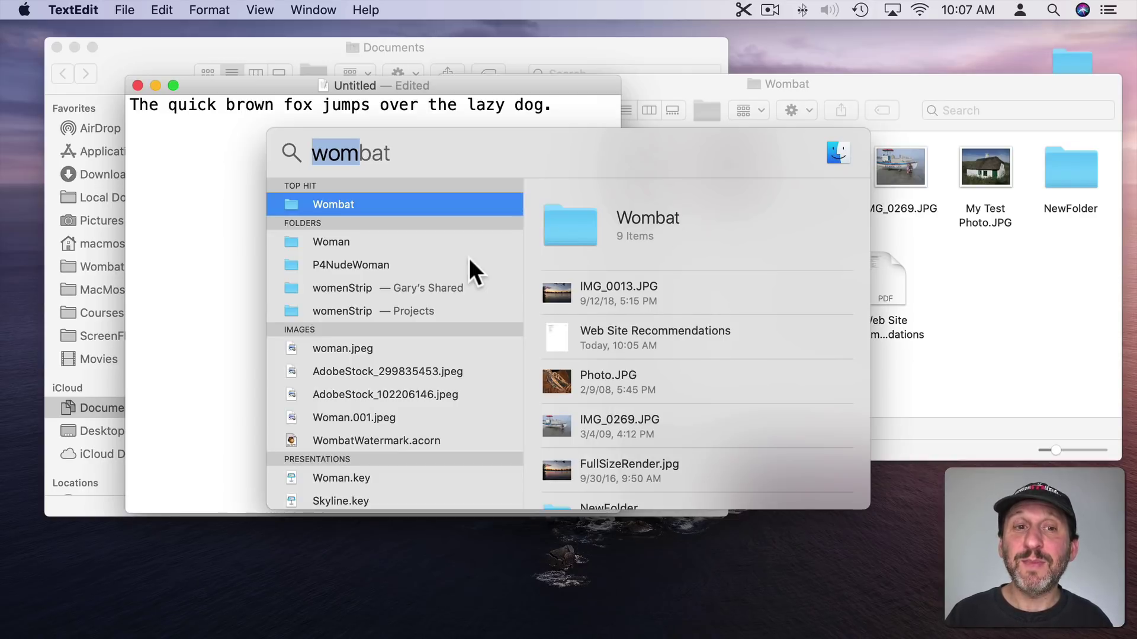
key(Return)
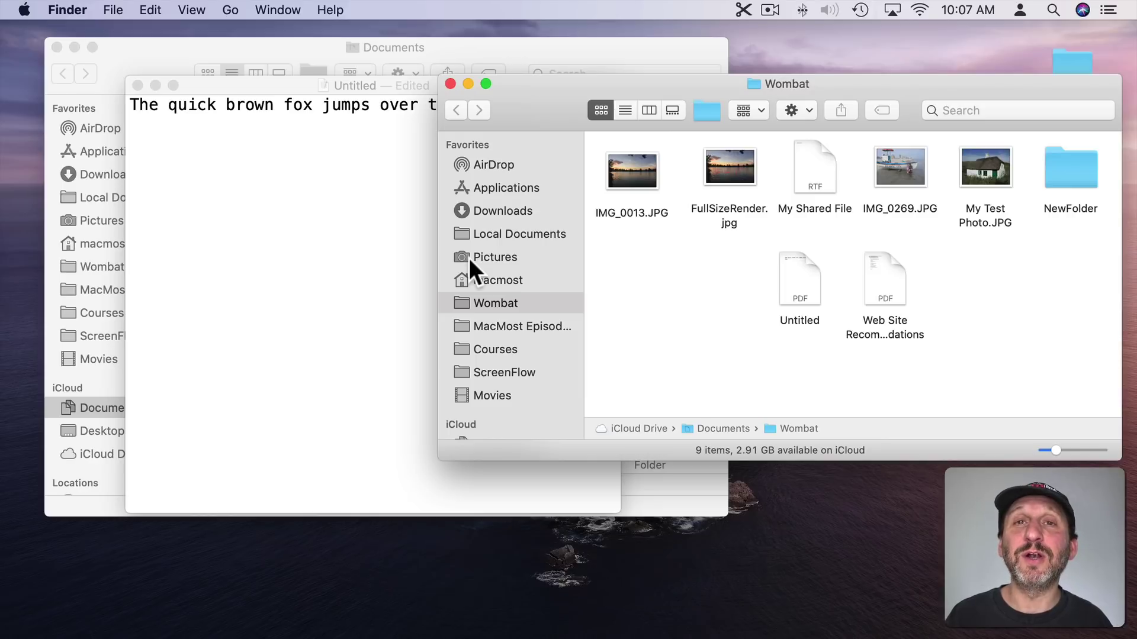